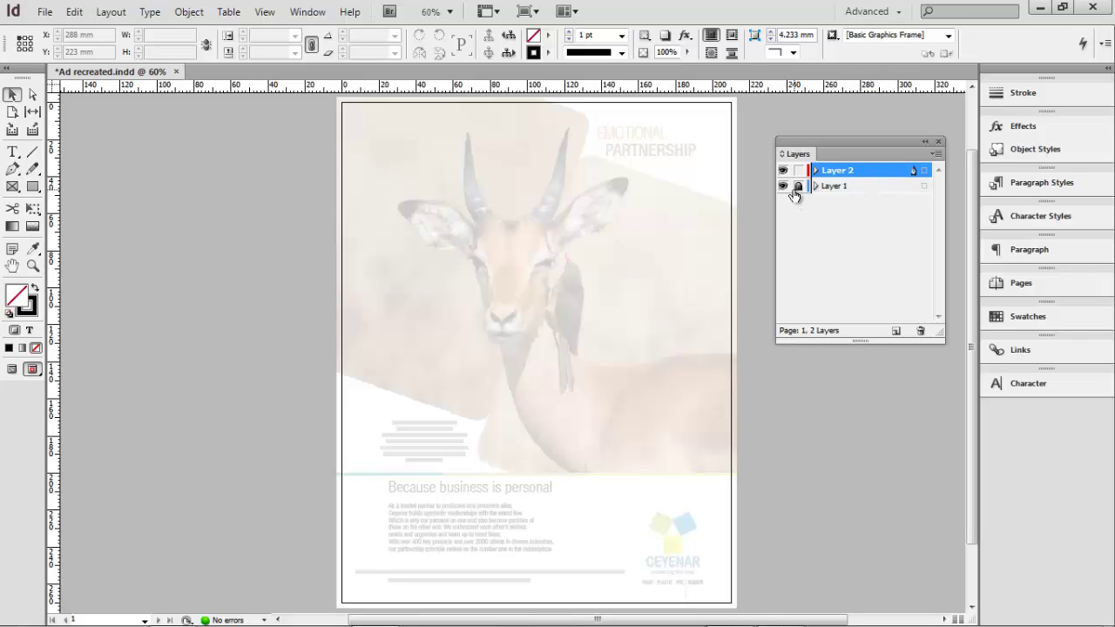
Step: Try drawing a rectangular frame of about 216 × 276 mm over the whole page and its bleed
{"action": "left_click_drag", "start_coordinate": [830, 143], "coordinate": [861, 90]}
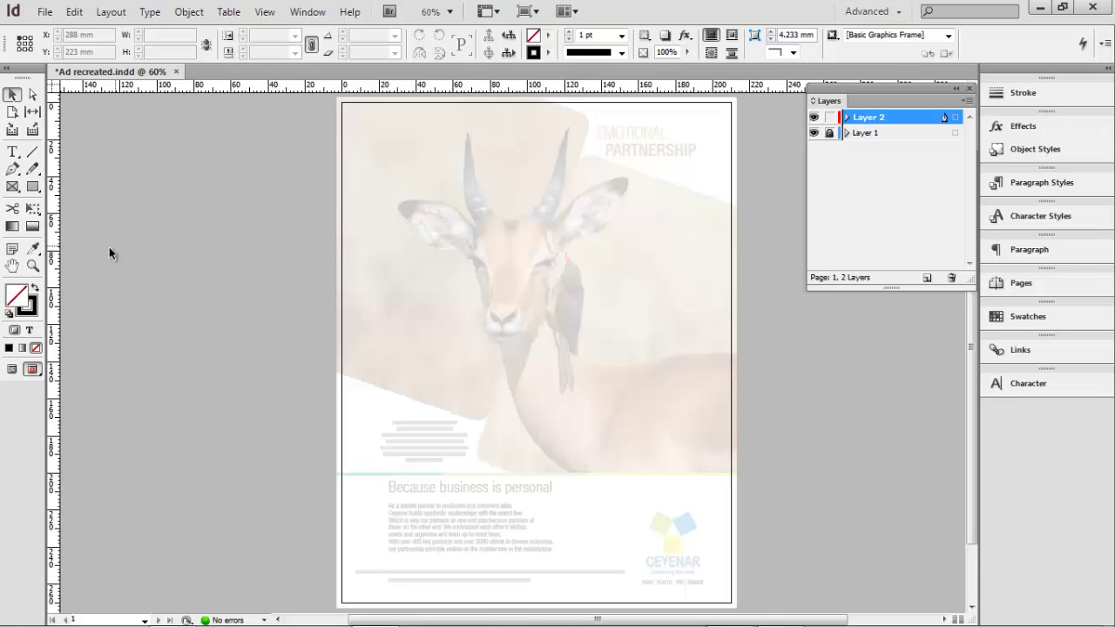
{"action": "left_click", "coordinate": [33, 187]}
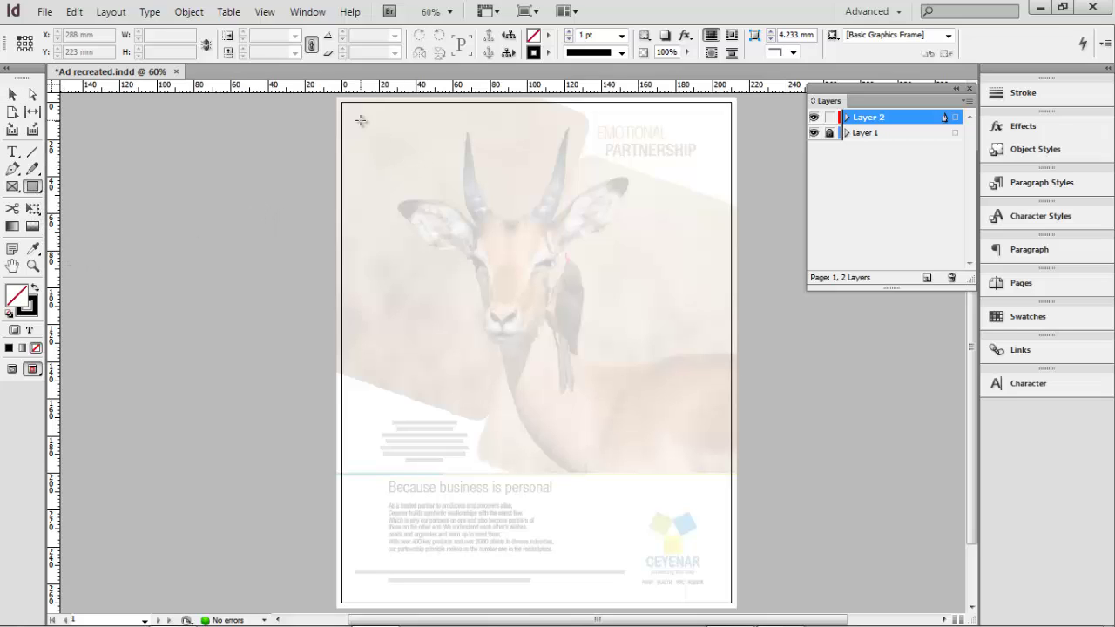
{"action": "left_click", "coordinate": [35, 188]}
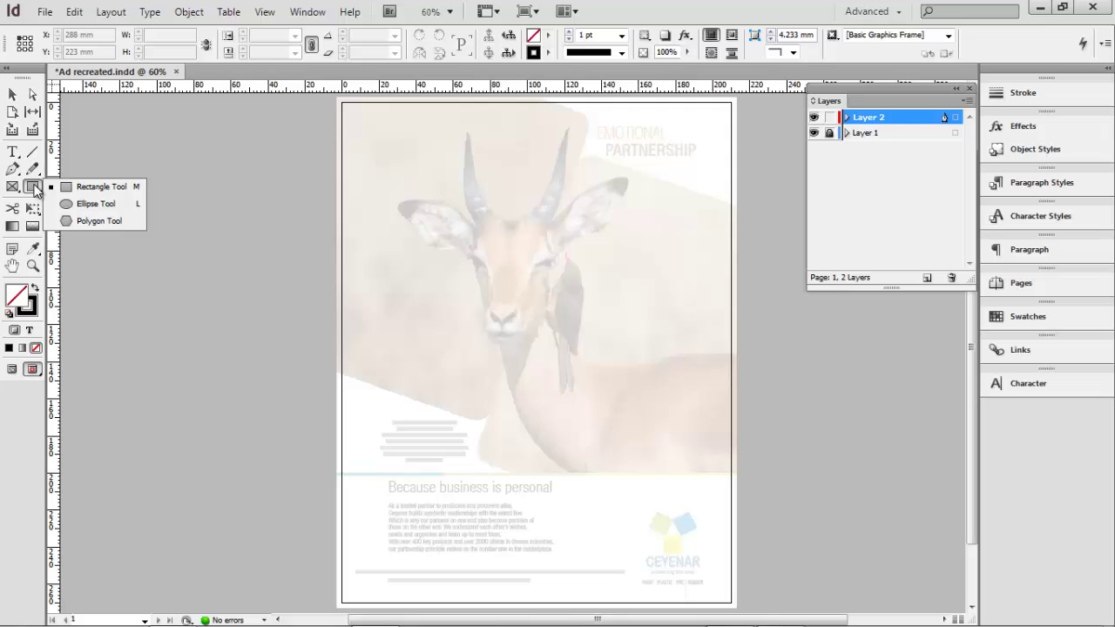
{"action": "left_click", "coordinate": [119, 192]}
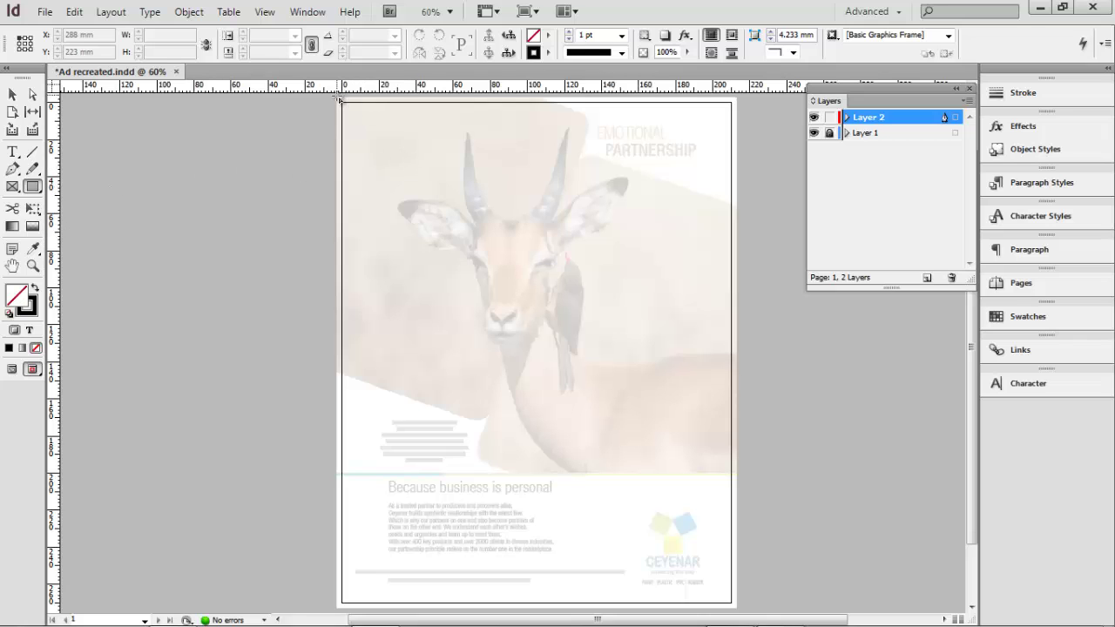
{"action": "left_click_drag", "start_coordinate": [338, 98], "coordinate": [738, 610]}
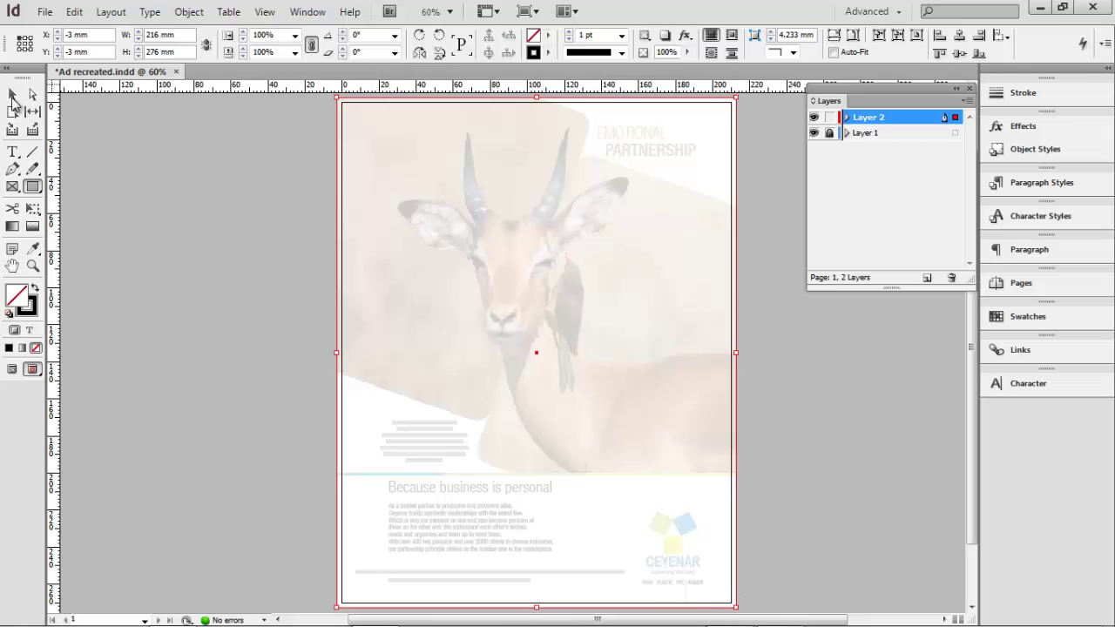
{"action": "left_click", "coordinate": [12, 96]}
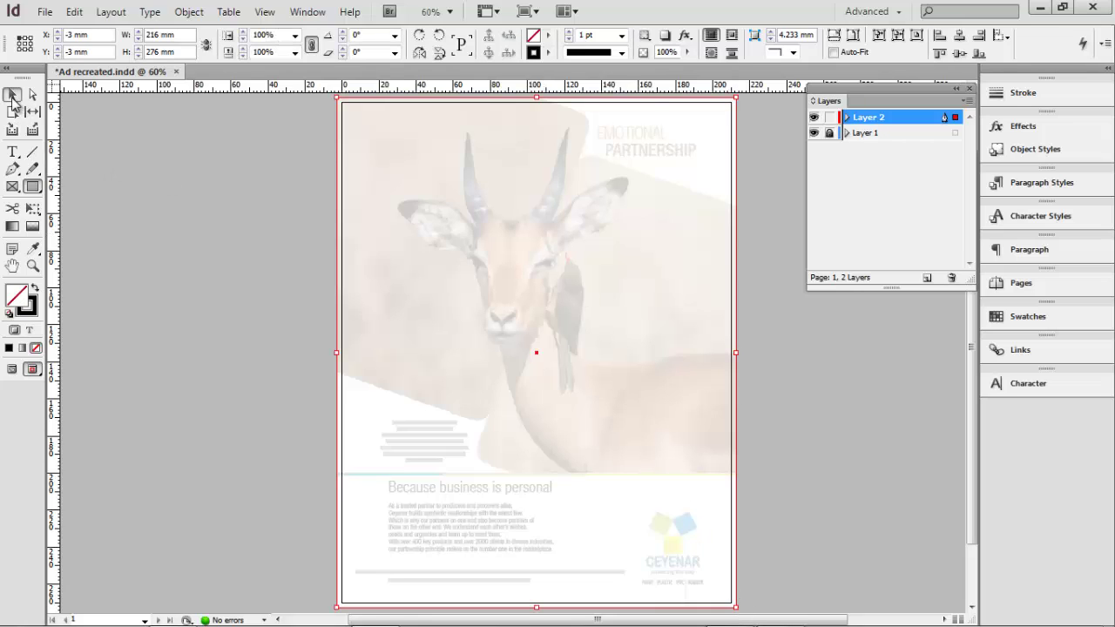
{"action": "left_click", "coordinate": [430, 160]}
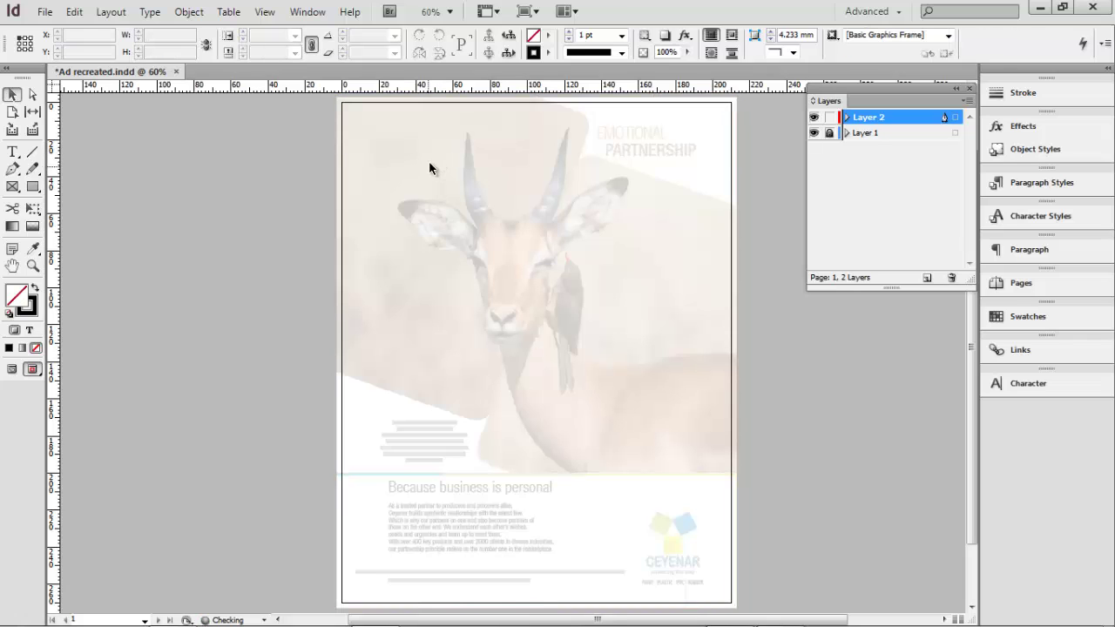
Step: Check the Snap to Guides option and draw a 216 × 276 mm rectangular frame from X -3 mm, Y -3 mm covering the bleed area
{"action": "left_click", "coordinate": [266, 13]}
{"action": "mouse_move", "coordinate": [303, 322]}
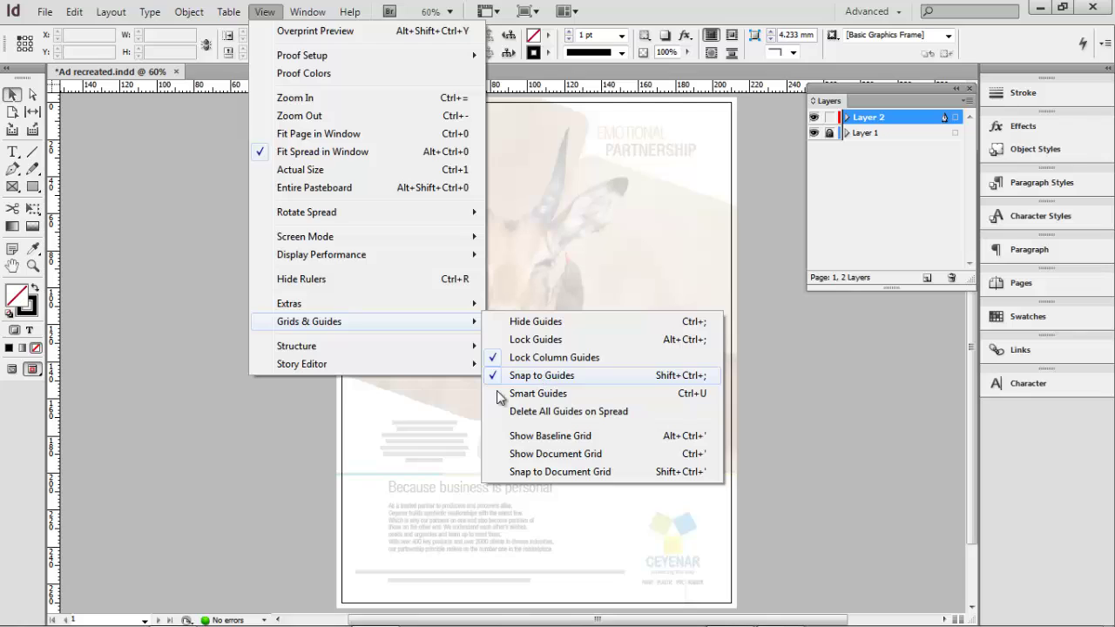
{"action": "left_click", "coordinate": [301, 440]}
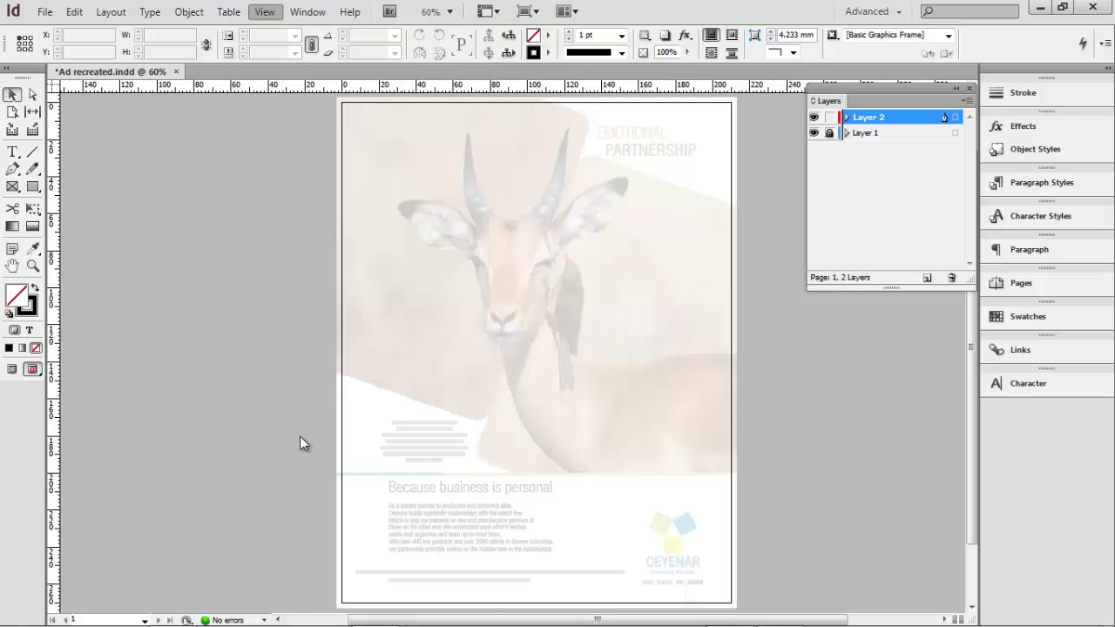
{"action": "left_click", "coordinate": [33, 188]}
{"action": "mouse_move", "coordinate": [339, 101]}
{"action": "left_mouse_down"}
{"action": "mouse_move", "coordinate": [644, 533]}
{"action": "mouse_move", "coordinate": [737, 538]}
{"action": "left_mouse_up"}
Step: Place ad1_new.psd from the Links folder inside ceynar ad_1 Folder into the full-bleed frame
{"action": "scroll", "coordinate": [622, 386], "scroll_direction": "up", "scroll_amount": 2}
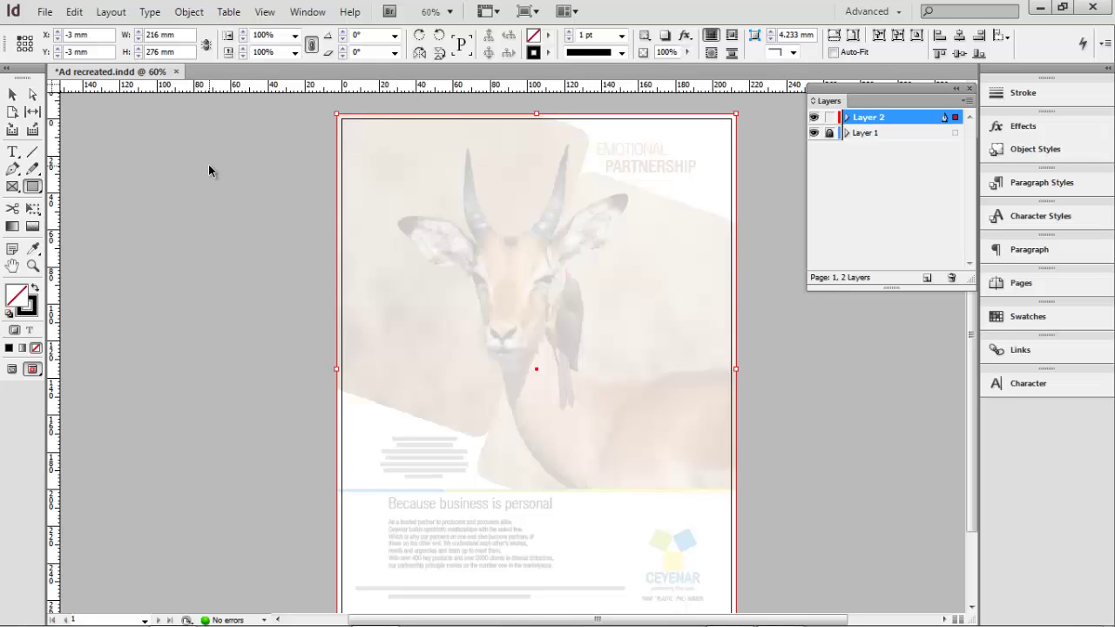
{"action": "key", "text": "ctrl+d"}
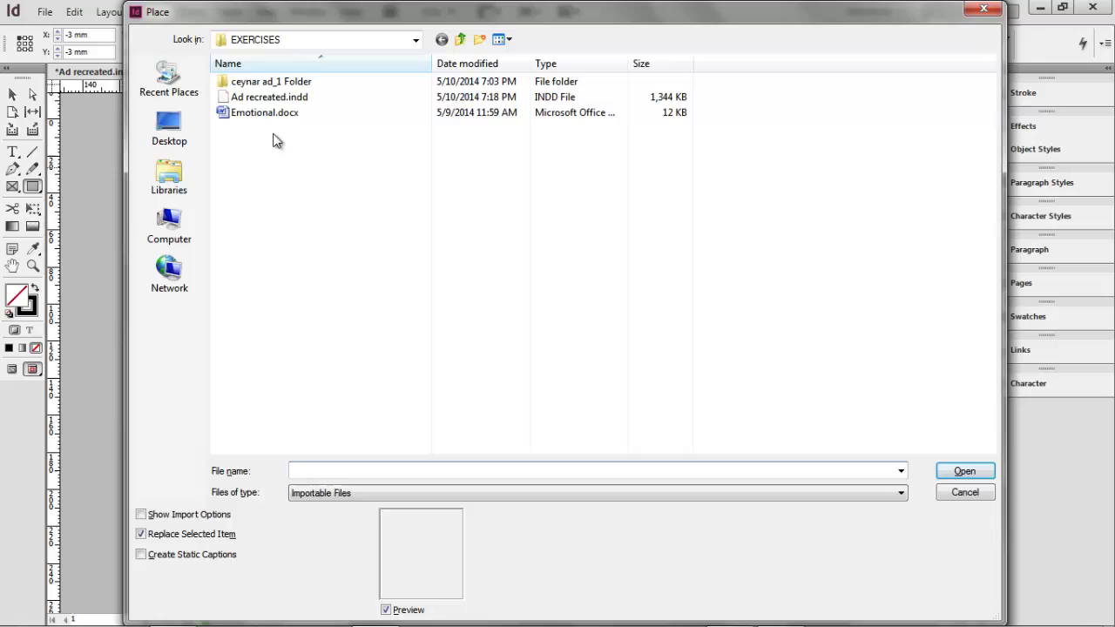
{"action": "double_click", "coordinate": [281, 83]}
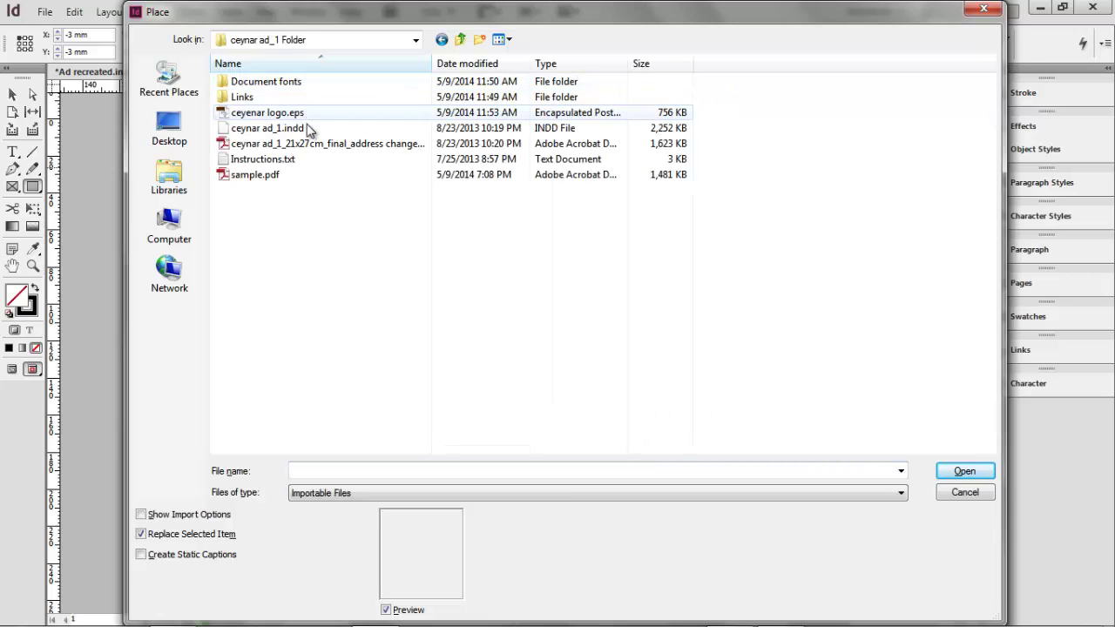
{"action": "double_click", "coordinate": [247, 98]}
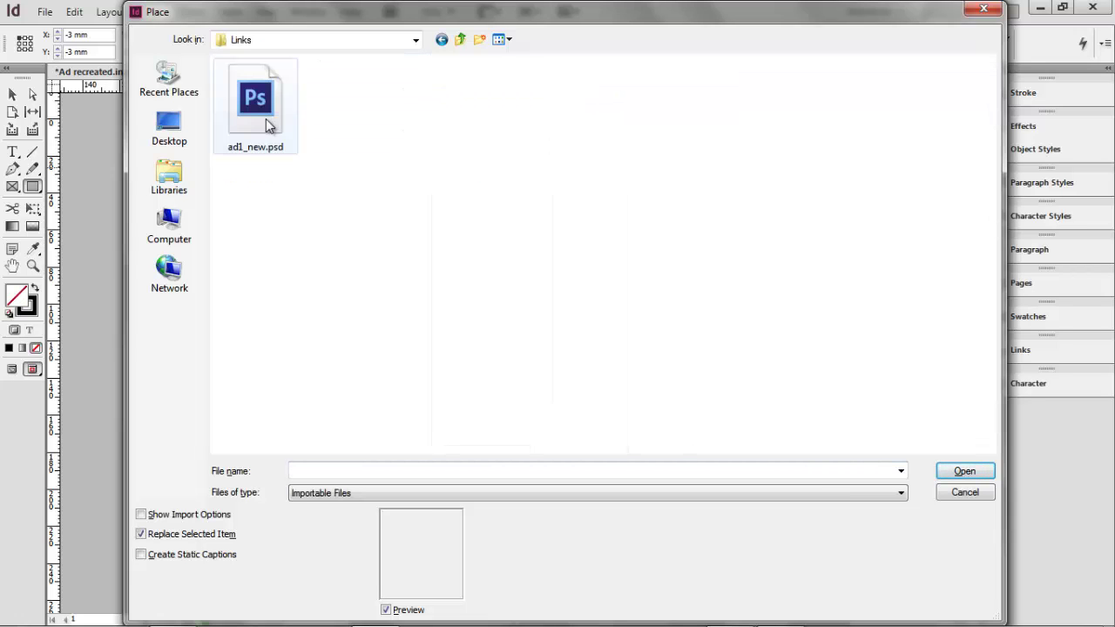
{"action": "double_click", "coordinate": [256, 103]}
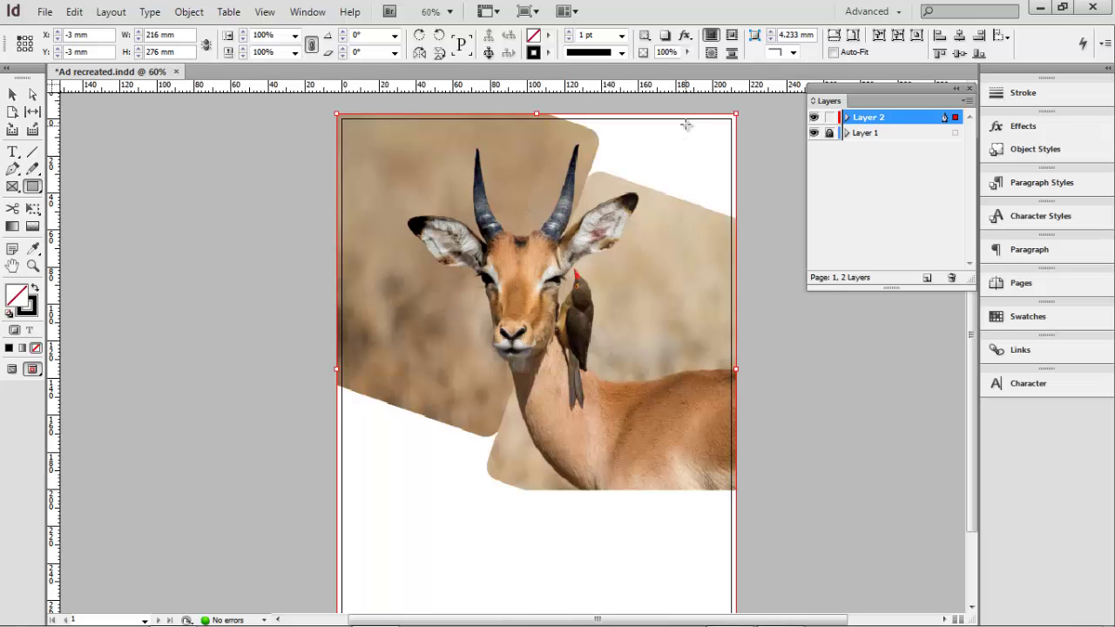
Step: Lower the placed image's opacity to 47% and fit it with Fill Frame Proportionally
{"action": "left_click", "coordinate": [687, 52]}
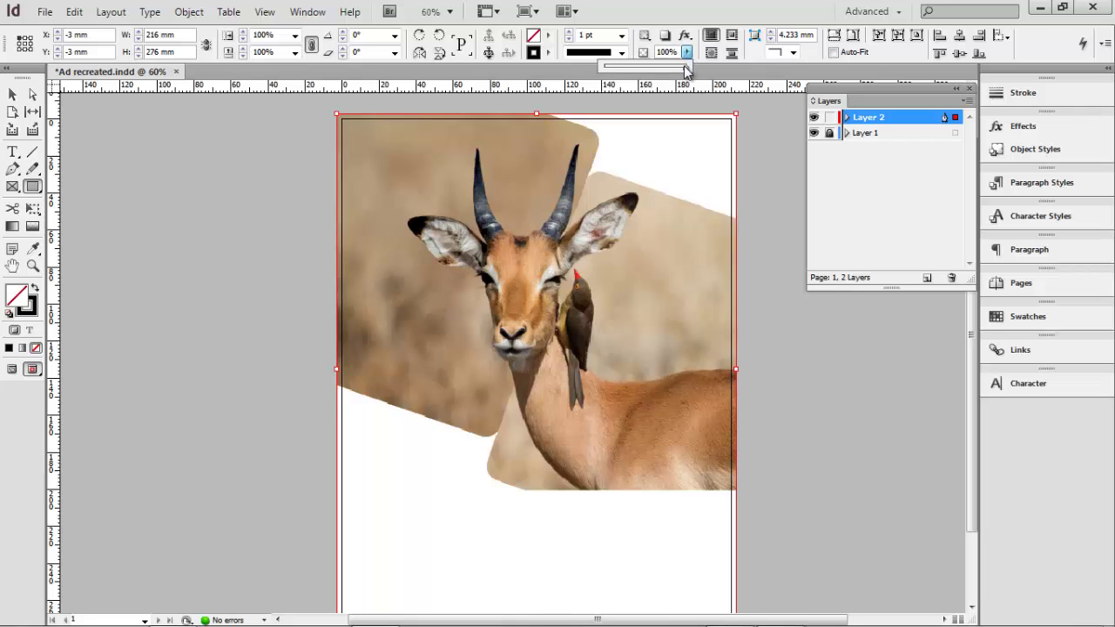
{"action": "left_click_drag", "start_coordinate": [686, 66], "coordinate": [644, 70]}
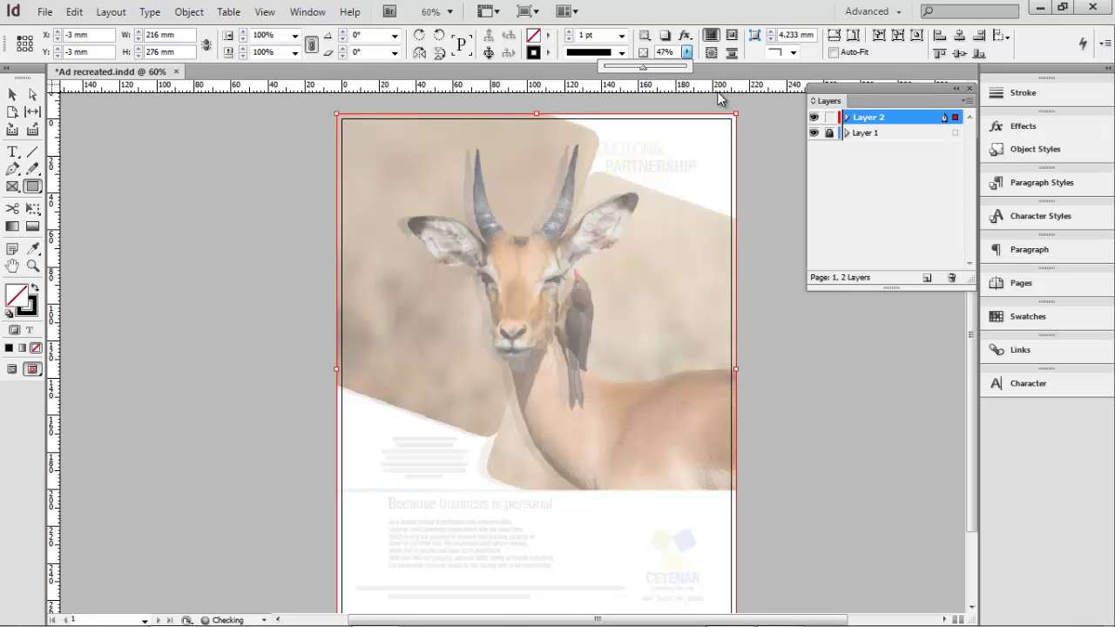
{"action": "left_click", "coordinate": [26, 103]}
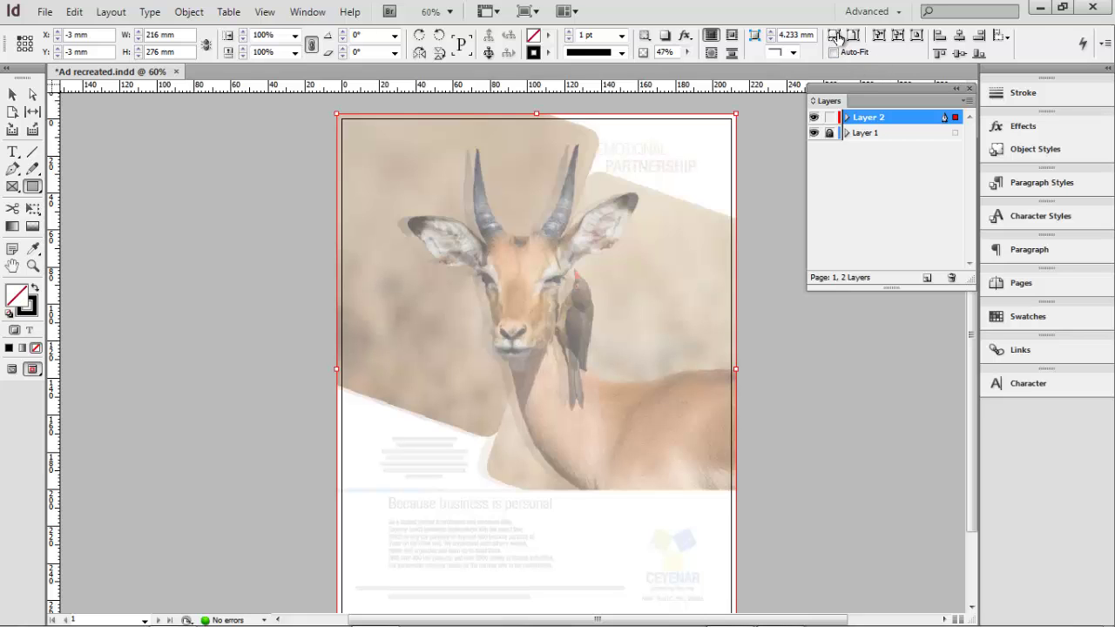
{"action": "left_click", "coordinate": [310, 11]}
{"action": "mouse_move", "coordinate": [212, 12]}
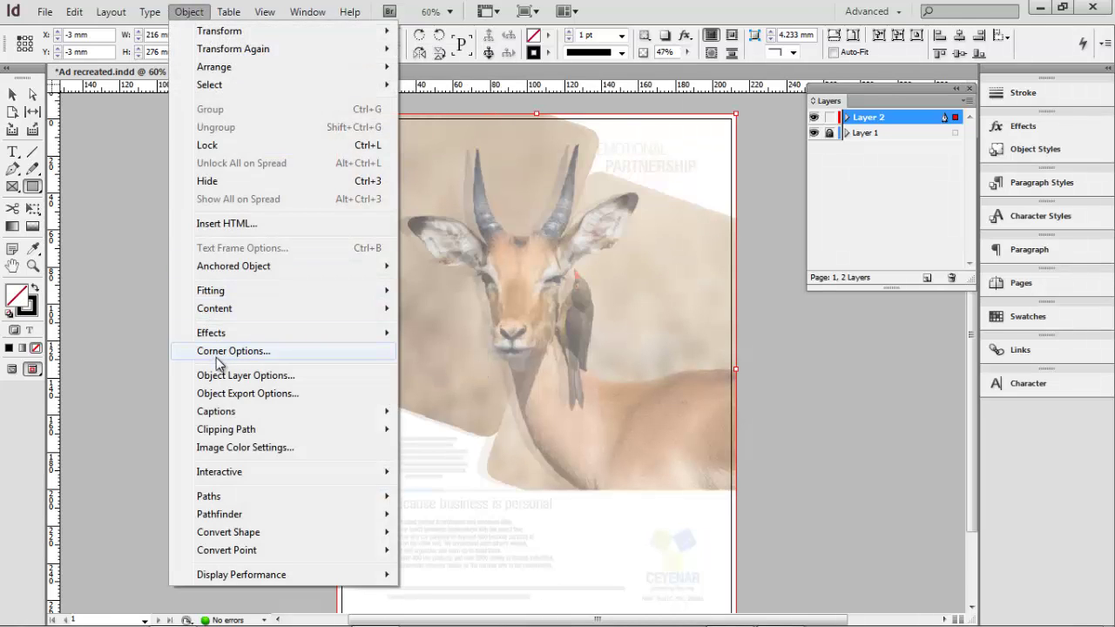
{"action": "mouse_move", "coordinate": [228, 297]}
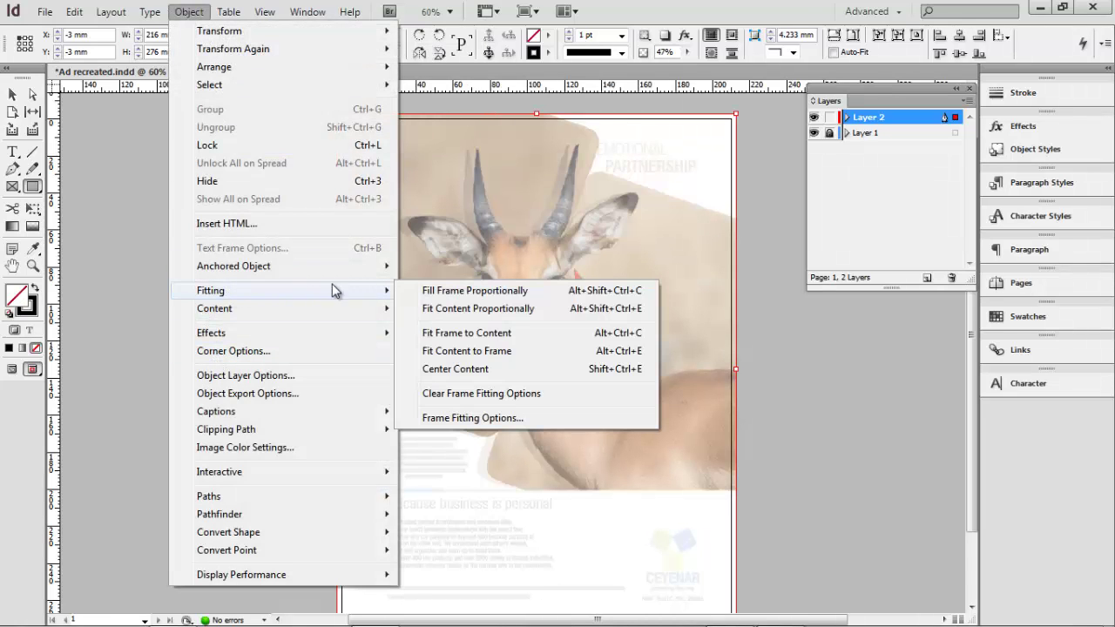
{"action": "left_click", "coordinate": [475, 293]}
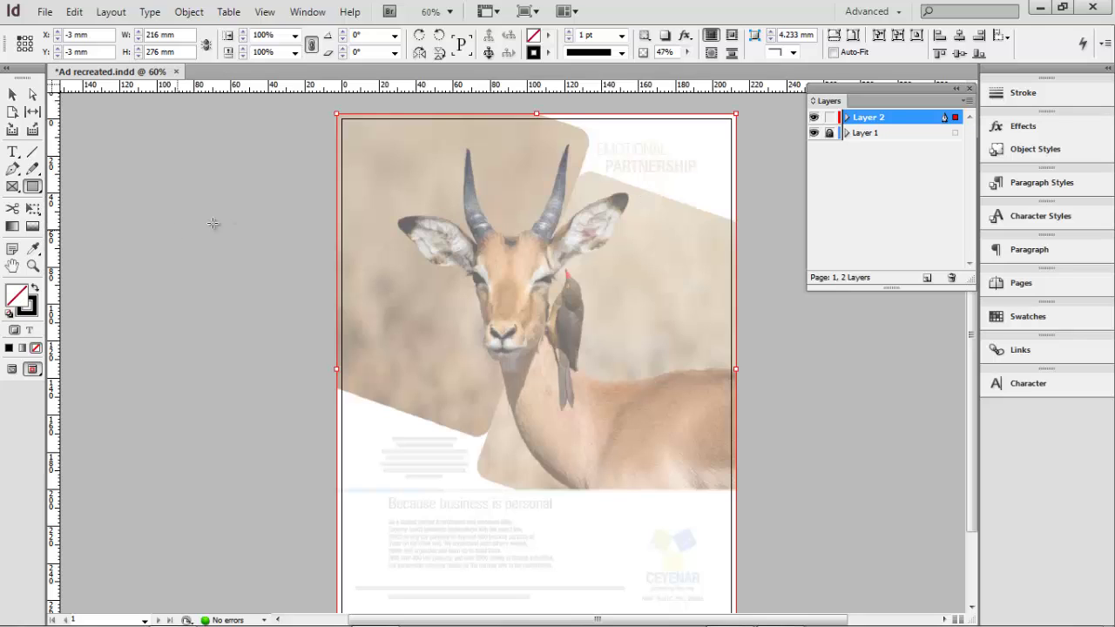
Step: View the antelope image at 100% opacity, then set its opacity to 34%
{"action": "left_click", "coordinate": [688, 52]}
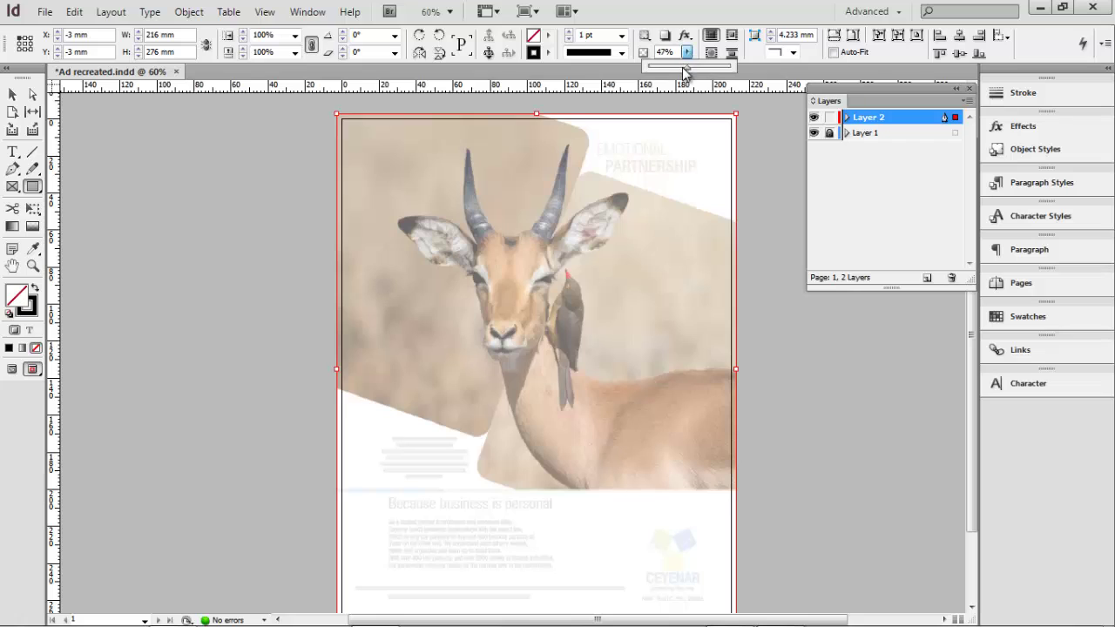
{"action": "left_click_drag", "start_coordinate": [688, 69], "coordinate": [760, 89]}
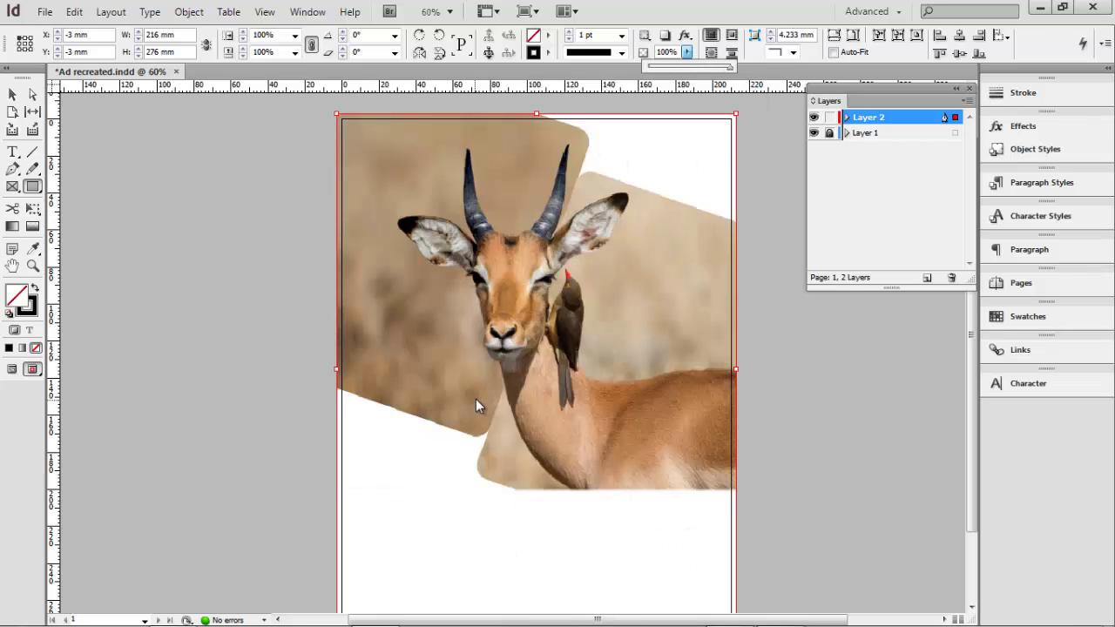
{"action": "left_click_drag", "start_coordinate": [730, 67], "coordinate": [675, 77]}
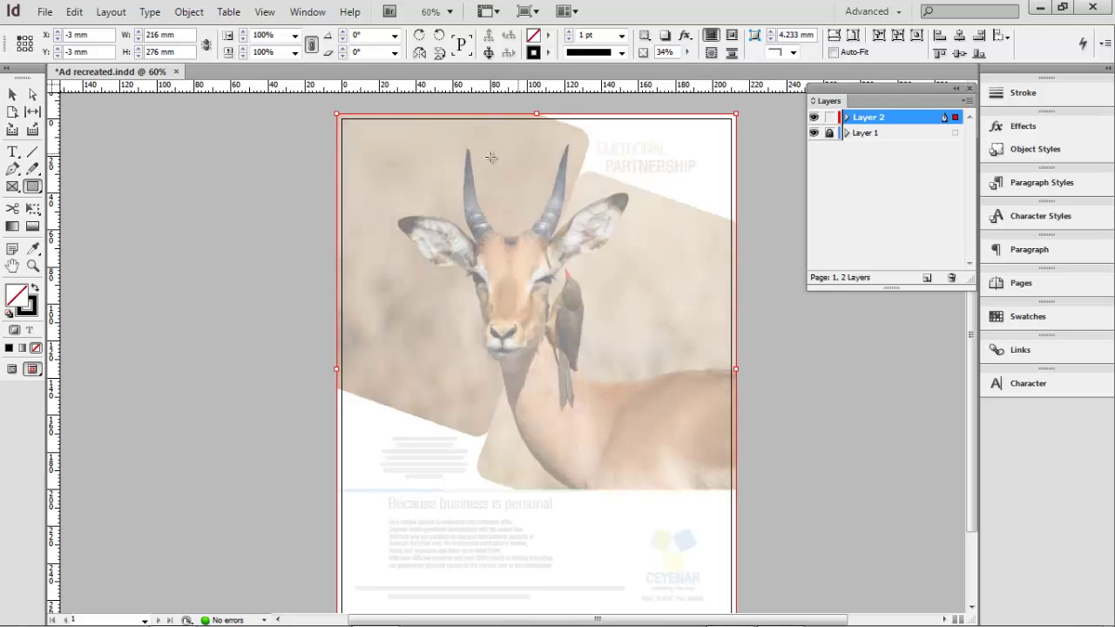
Step: Lock the antelope image in place and test the lock by trying to move it
{"action": "left_click", "coordinate": [13, 94]}
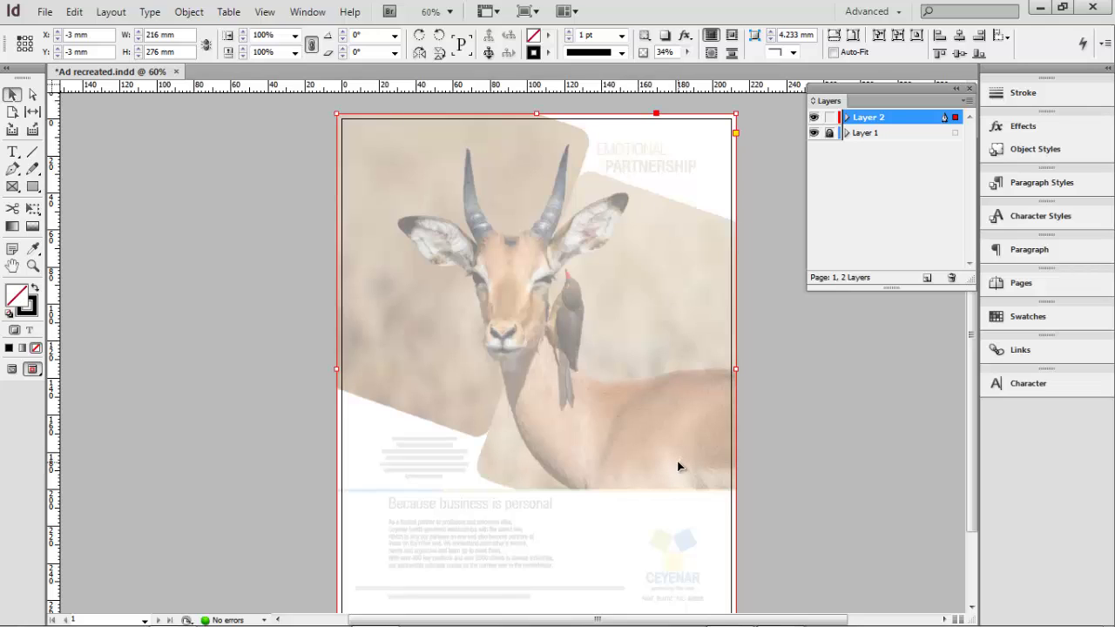
{"action": "left_click", "coordinate": [557, 249]}
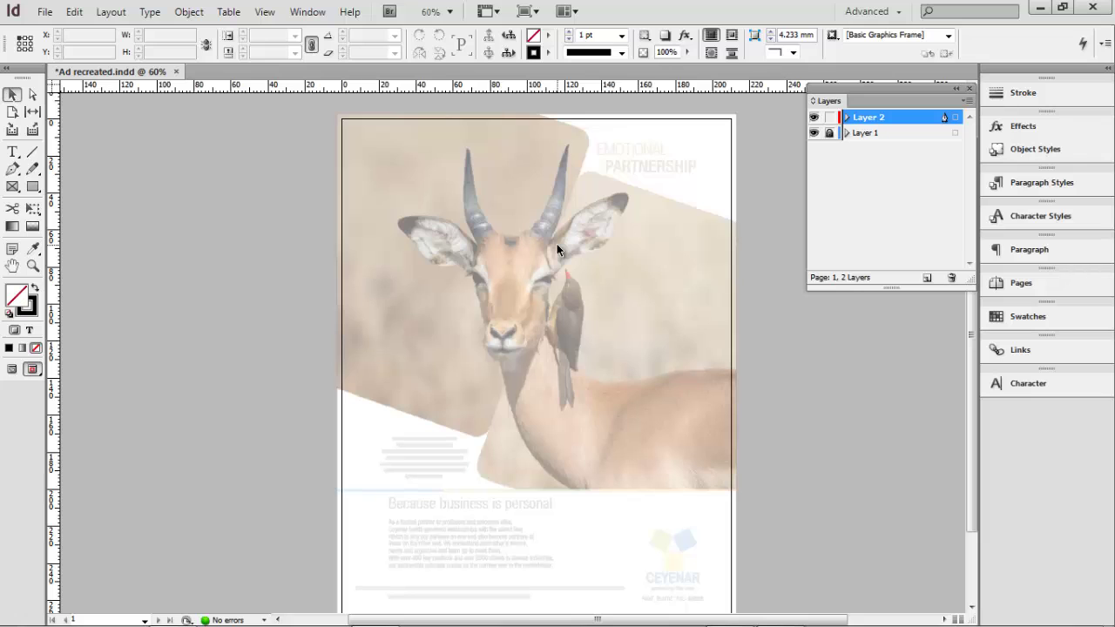
{"action": "left_click", "coordinate": [557, 244]}
{"action": "left_click", "coordinate": [189, 12]}
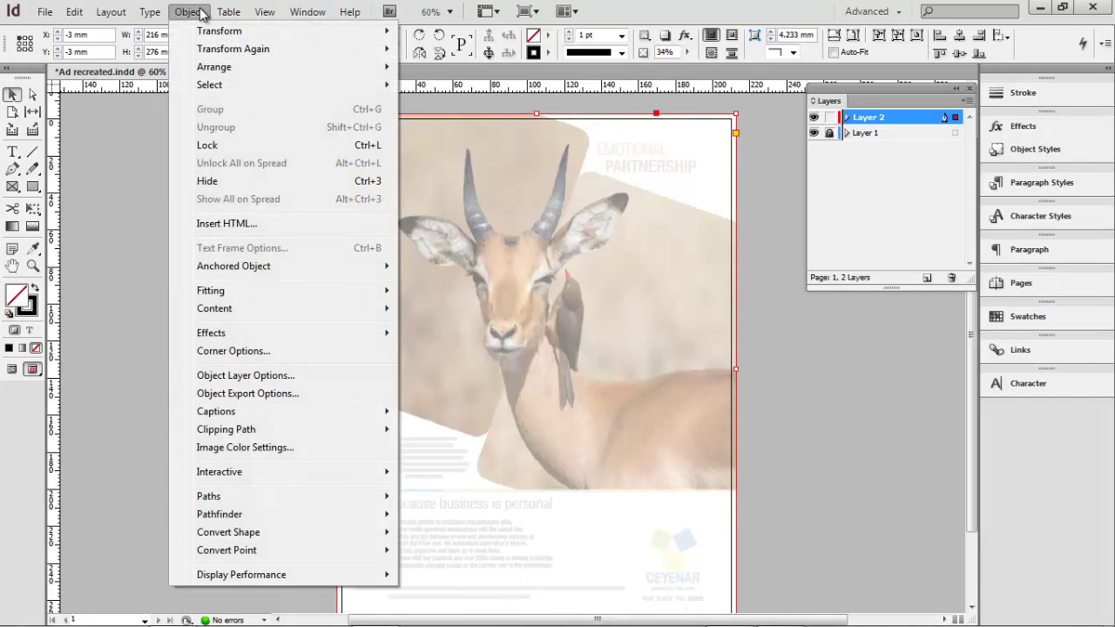
{"action": "left_click", "coordinate": [207, 146]}
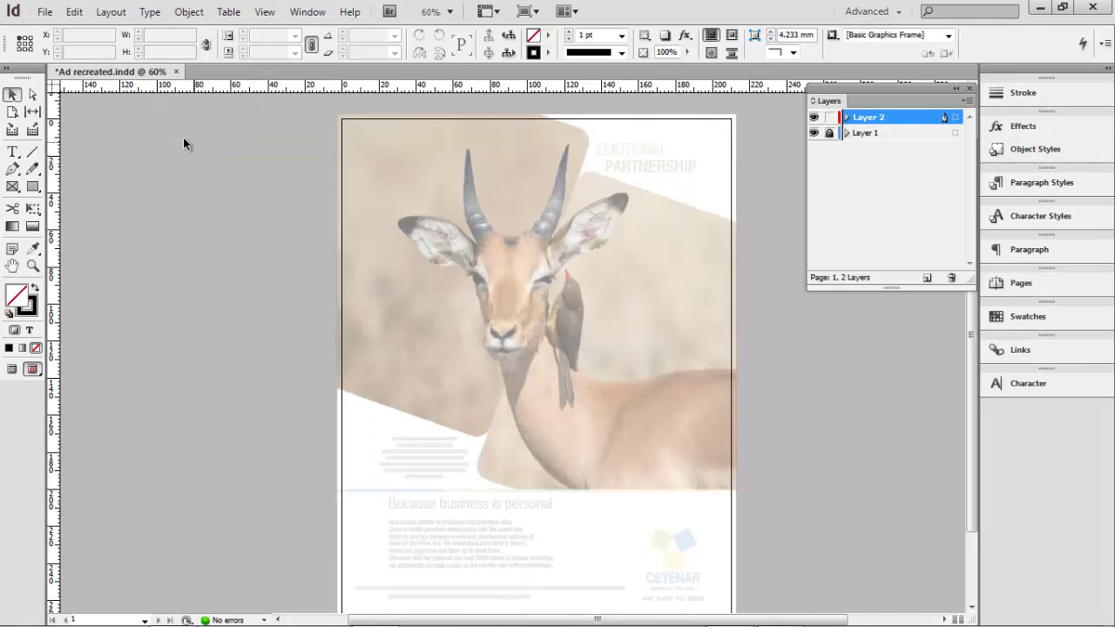
{"action": "left_click_drag", "start_coordinate": [443, 162], "coordinate": [529, 258]}
{"action": "left_click_drag", "start_coordinate": [475, 216], "coordinate": [553, 282]}
Step: Place the text of Emotional.docx from the EXERCISES folder on the page at about Y 31.5 mm
{"action": "key", "text": "ctrl+d"}
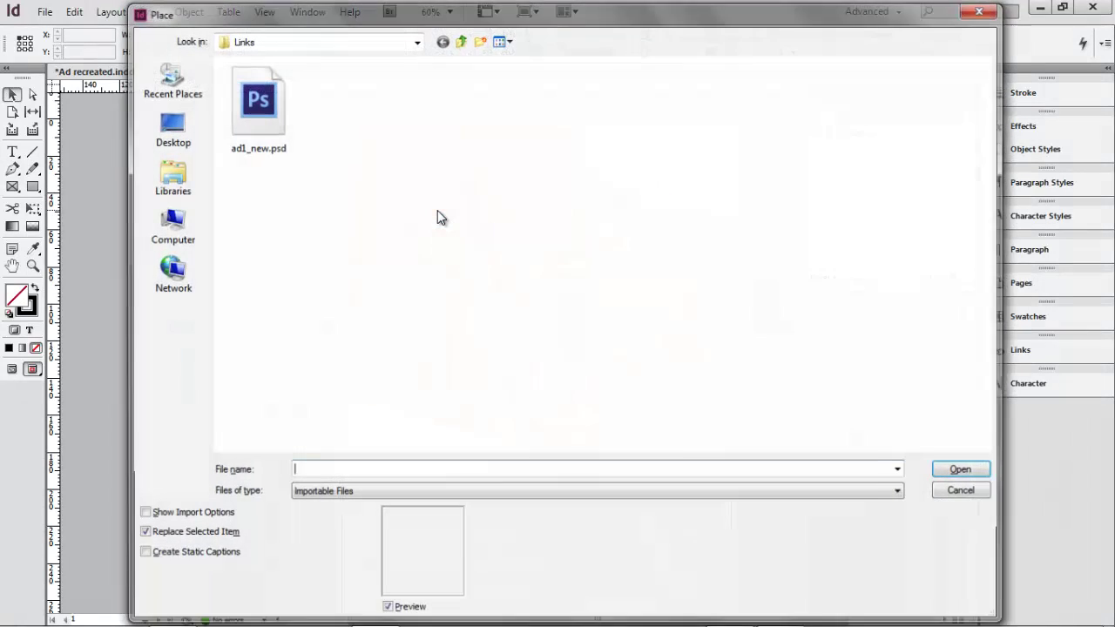
{"action": "left_click", "coordinate": [340, 46]}
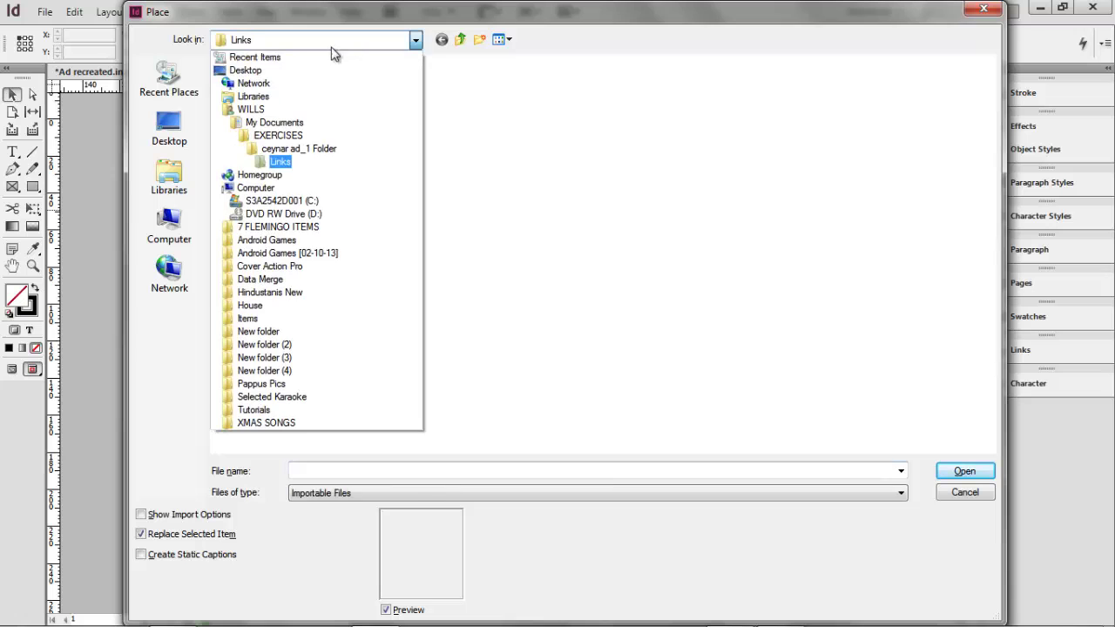
{"action": "left_click", "coordinate": [304, 137]}
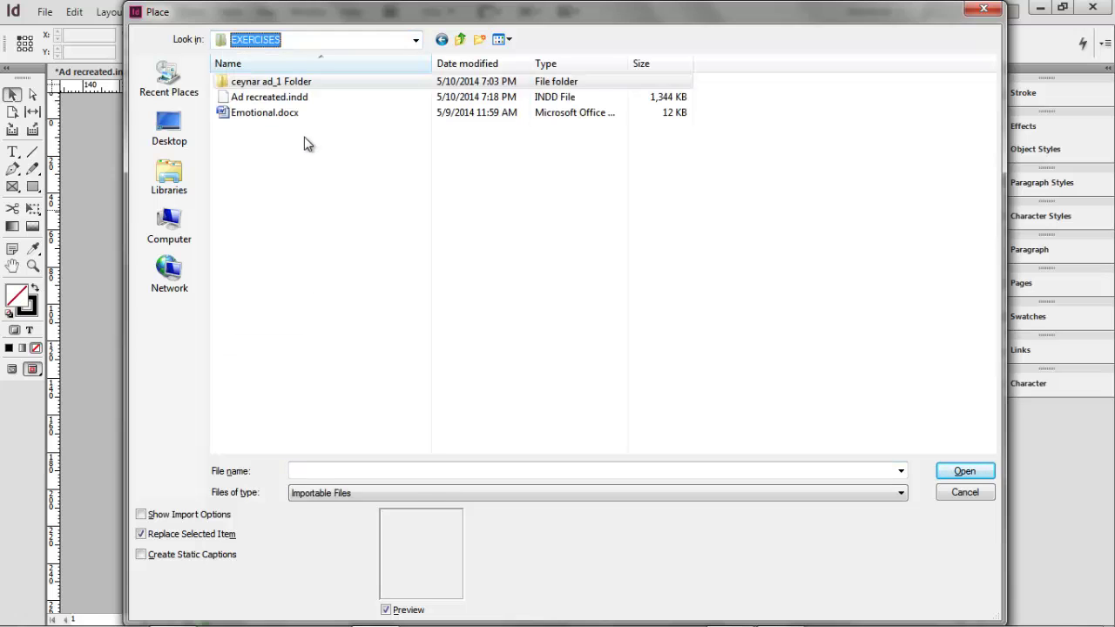
{"action": "double_click", "coordinate": [274, 117]}
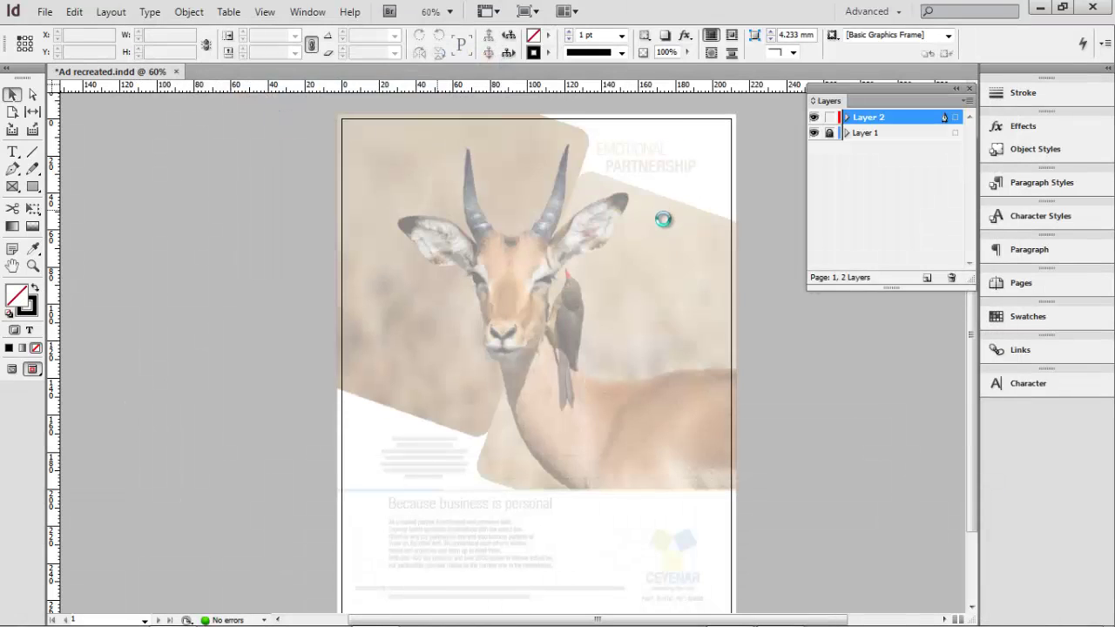
{"action": "left_click", "coordinate": [423, 180]}
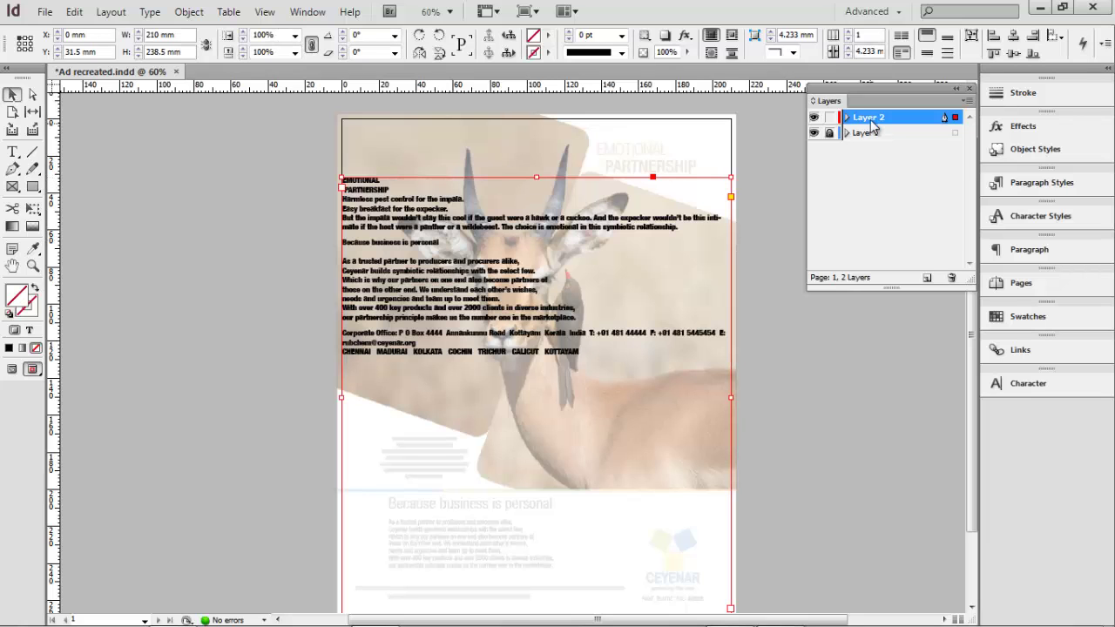
Step: Leave the preview mode to show frame edges and move the text frame towards the pasteboard, to X -144 mm, Y 11.5 mm
{"action": "mouse_move", "coordinate": [852, 102]}
{"action": "left_mouse_down"}
{"action": "mouse_move", "coordinate": [897, 124]}
{"action": "mouse_move", "coordinate": [1061, 381]}
{"action": "mouse_move", "coordinate": [862, 171]}
{"action": "mouse_move", "coordinate": [836, 106]}
{"action": "left_mouse_up"}
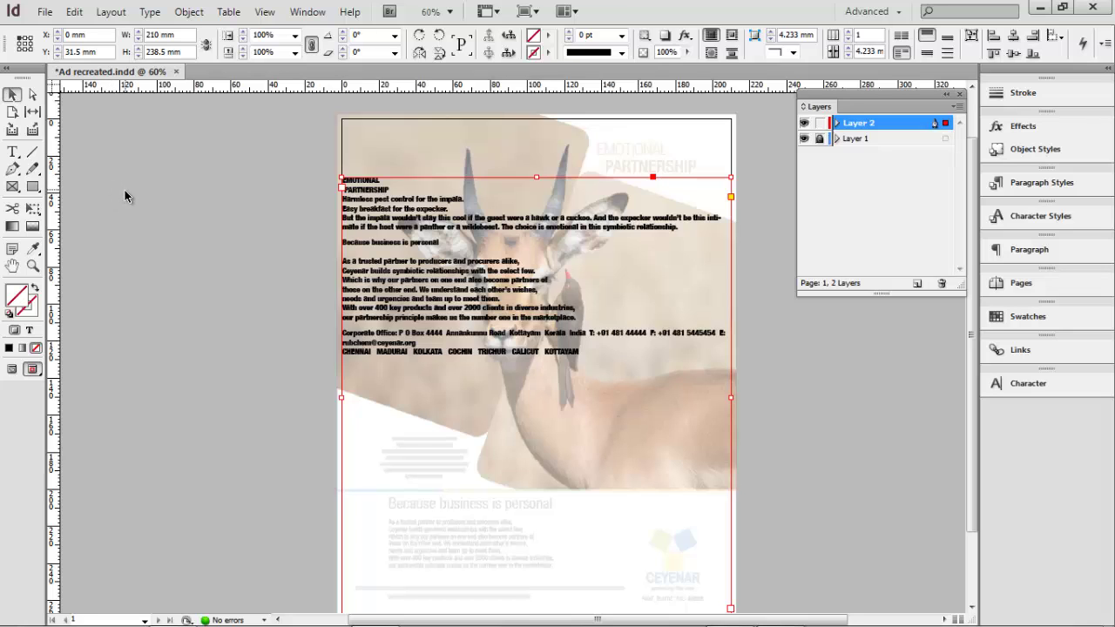
{"action": "key", "text": "w"}
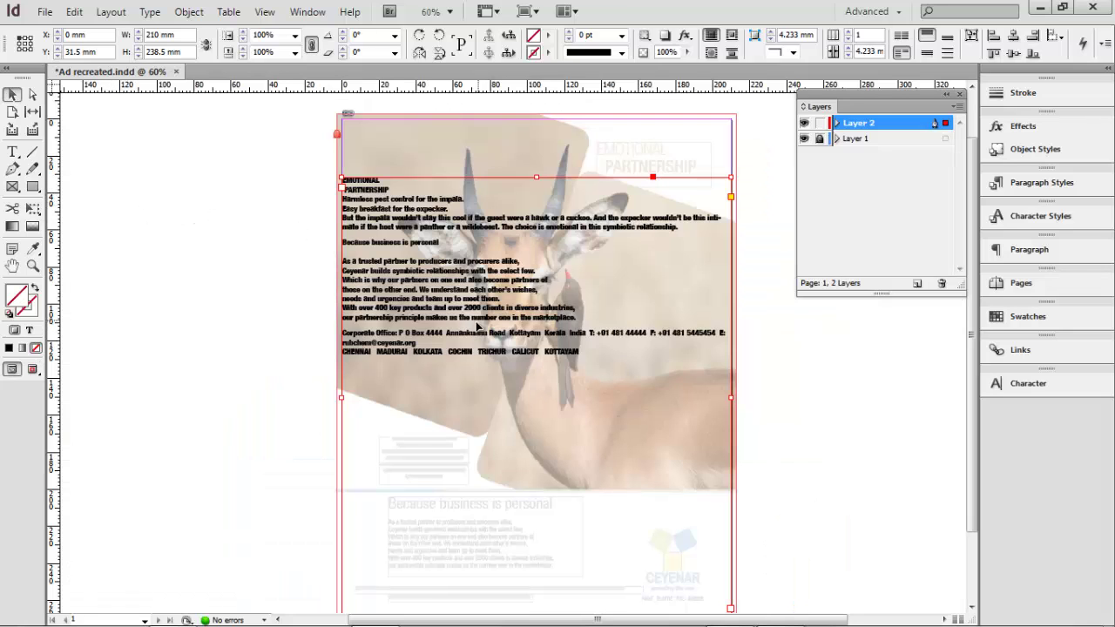
{"action": "left_click_drag", "start_coordinate": [468, 321], "coordinate": [212, 287]}
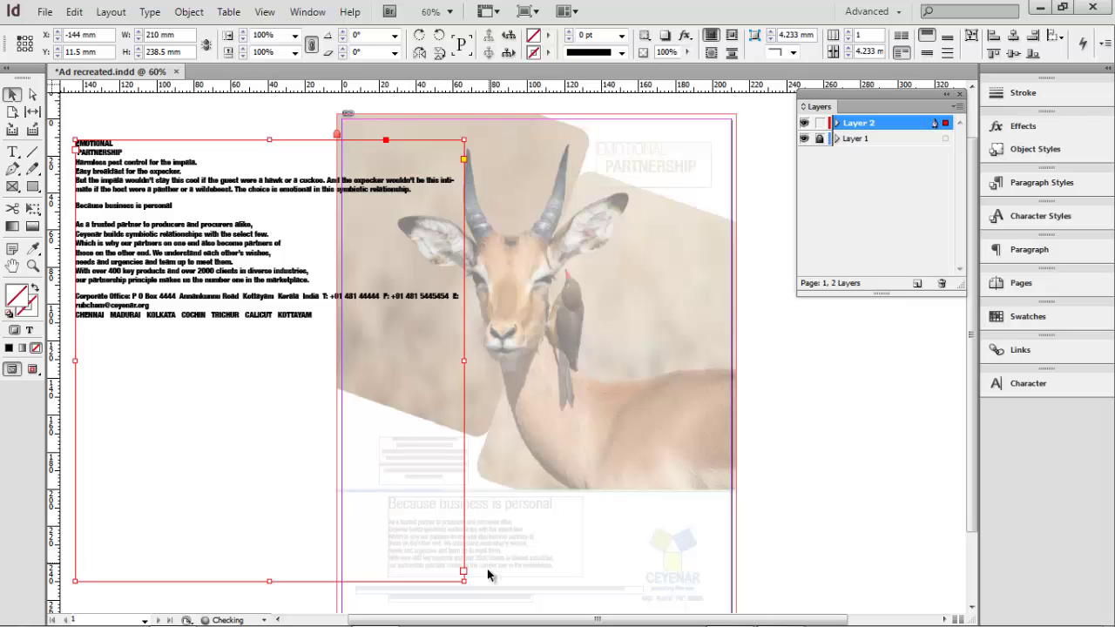
Step: Narrow the imported text frame to about 106 × 245 mm and move it to about X -127 mm, Y 42 mm on the pasteboard
{"action": "left_click_drag", "start_coordinate": [463, 577], "coordinate": [269, 594]}
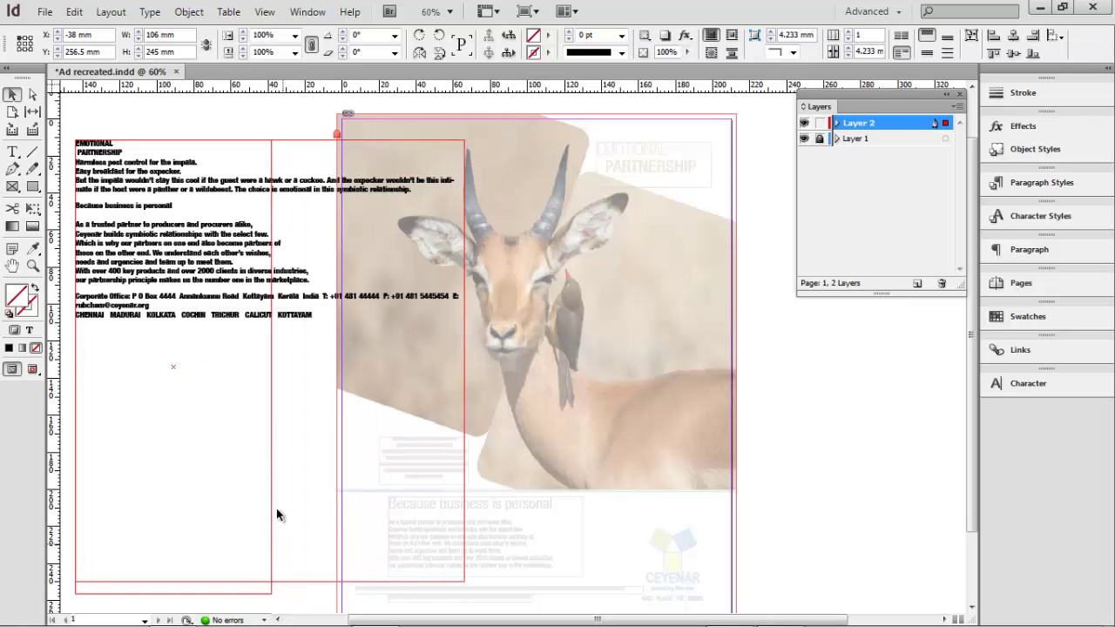
{"action": "left_click_drag", "start_coordinate": [242, 345], "coordinate": [273, 400]}
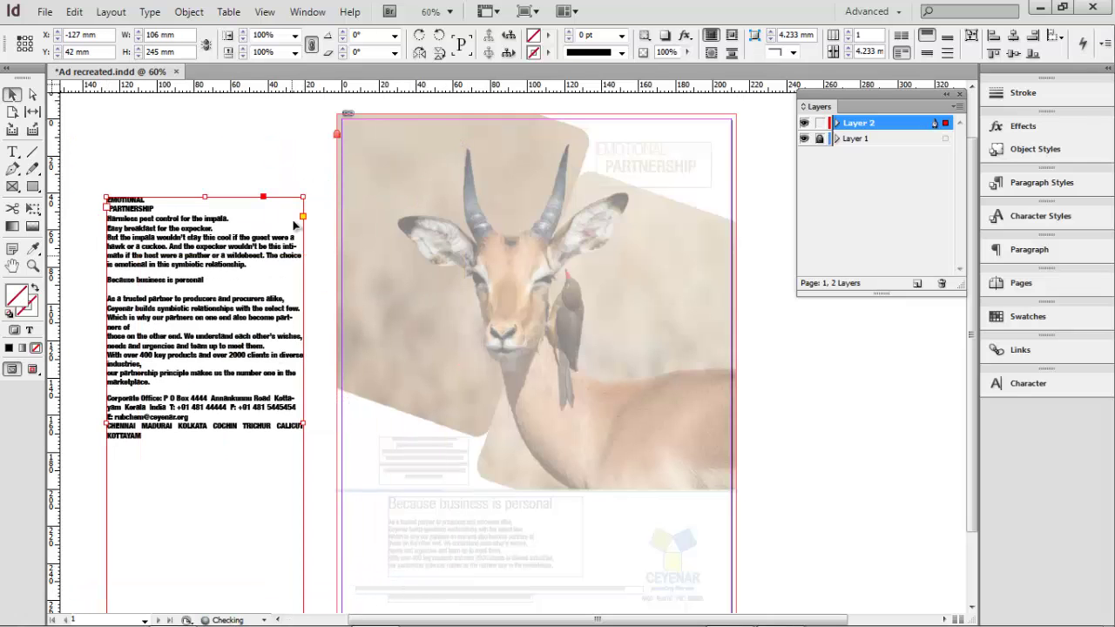
{"action": "left_click", "coordinate": [248, 167]}
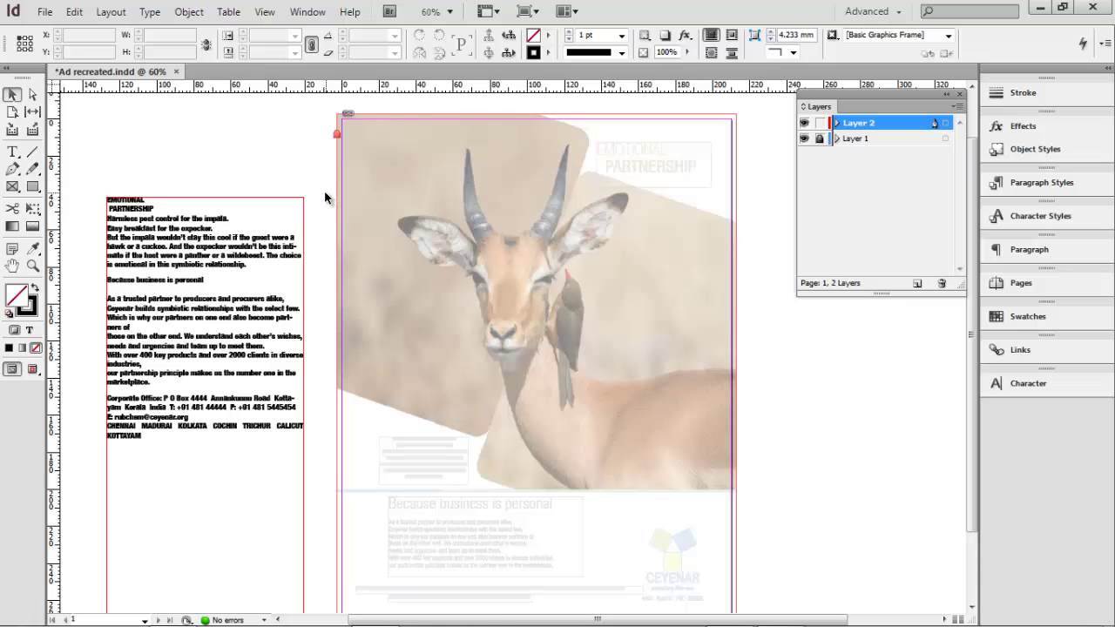
Step: Cut the heading EMOTIONAL PARTNERSHIP out of the imported text
{"action": "left_click_drag", "start_coordinate": [85, 159], "coordinate": [374, 352]}
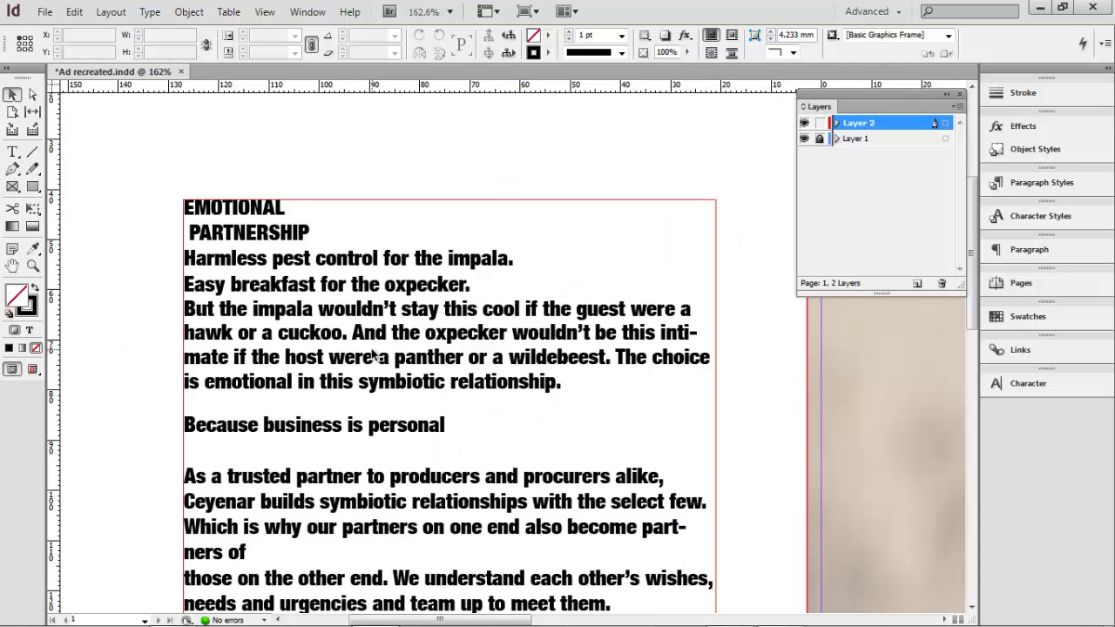
{"action": "double_click", "coordinate": [302, 237]}
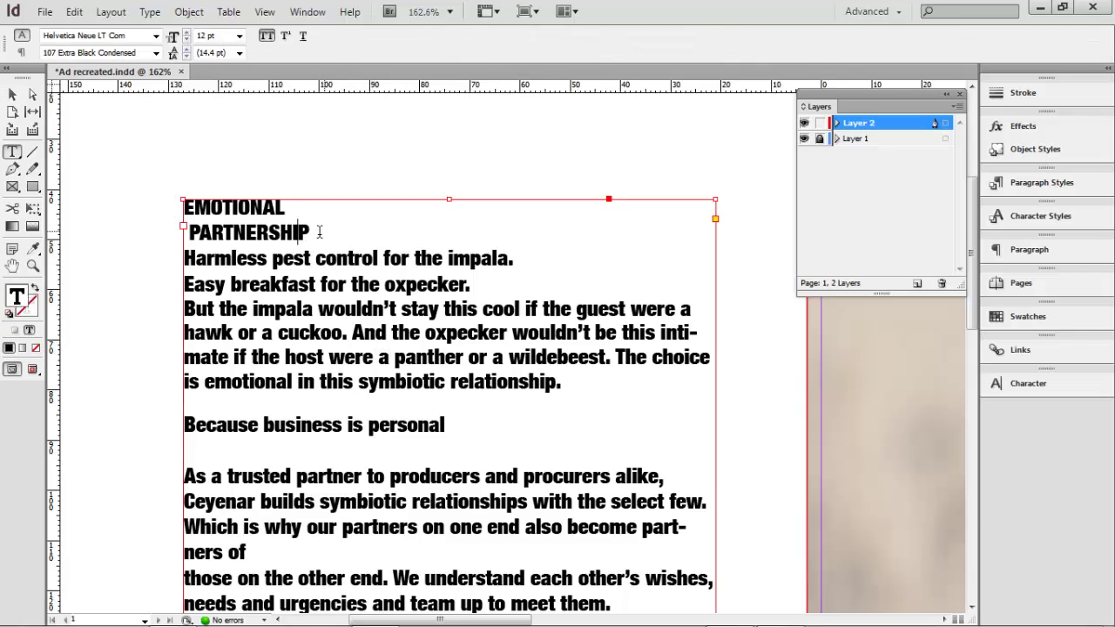
{"action": "left_click_drag", "start_coordinate": [302, 237], "coordinate": [169, 200]}
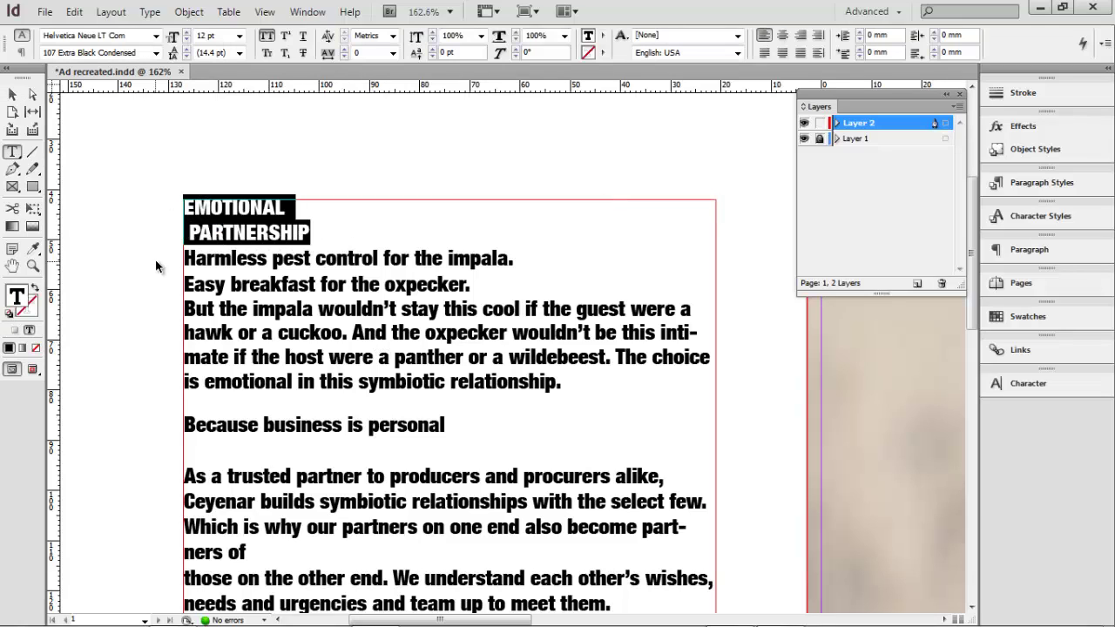
{"action": "key", "text": "ctrl+x"}
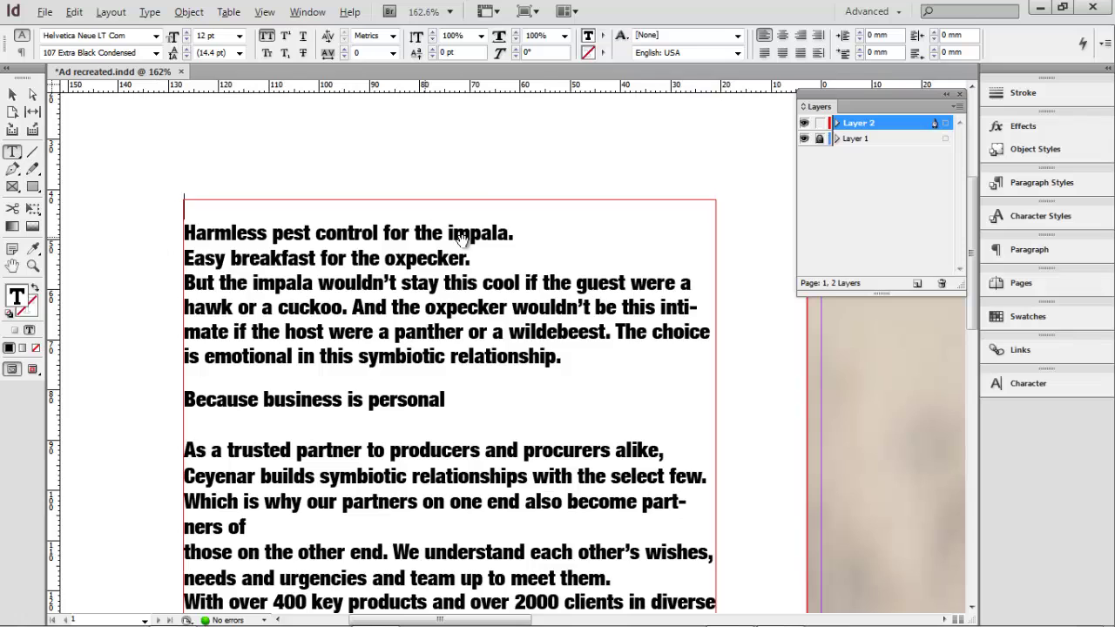
Step: Paste the heading into a new text frame of about 72.6 × 35.2 mm drawn over the faded headline on the page
{"action": "scroll", "coordinate": [463, 236], "scroll_direction": "right", "scroll_amount": 10}
{"action": "scroll", "coordinate": [463, 236], "scroll_direction": "up", "scroll_amount": 1}
{"action": "scroll", "coordinate": [491, 307], "scroll_direction": "right", "scroll_amount": 10}
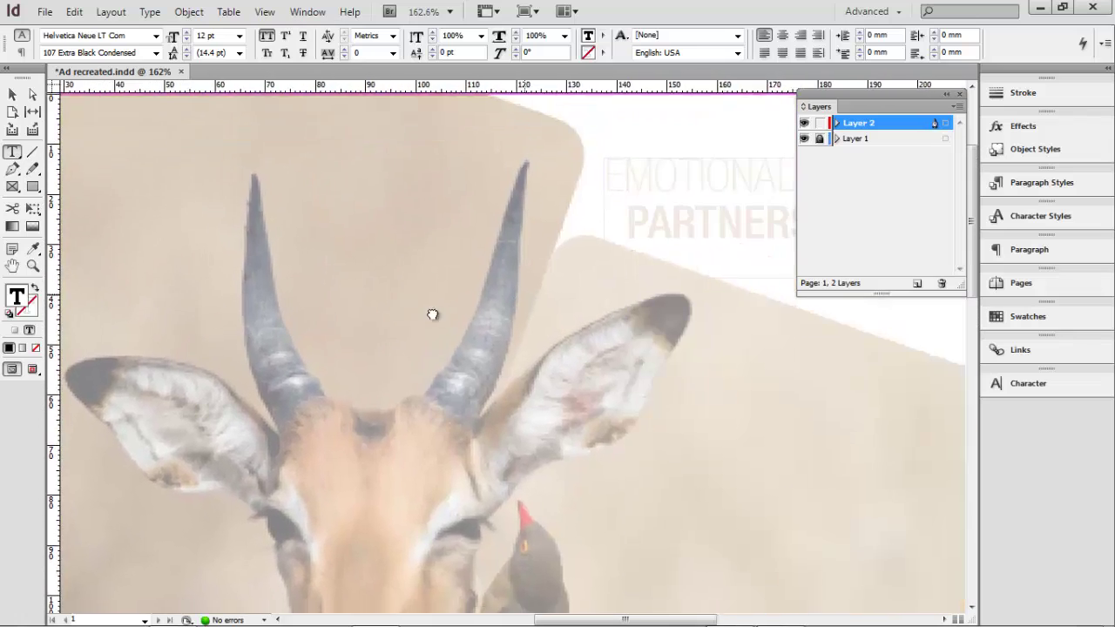
{"action": "scroll", "coordinate": [358, 354], "scroll_direction": "up", "scroll_amount": 1}
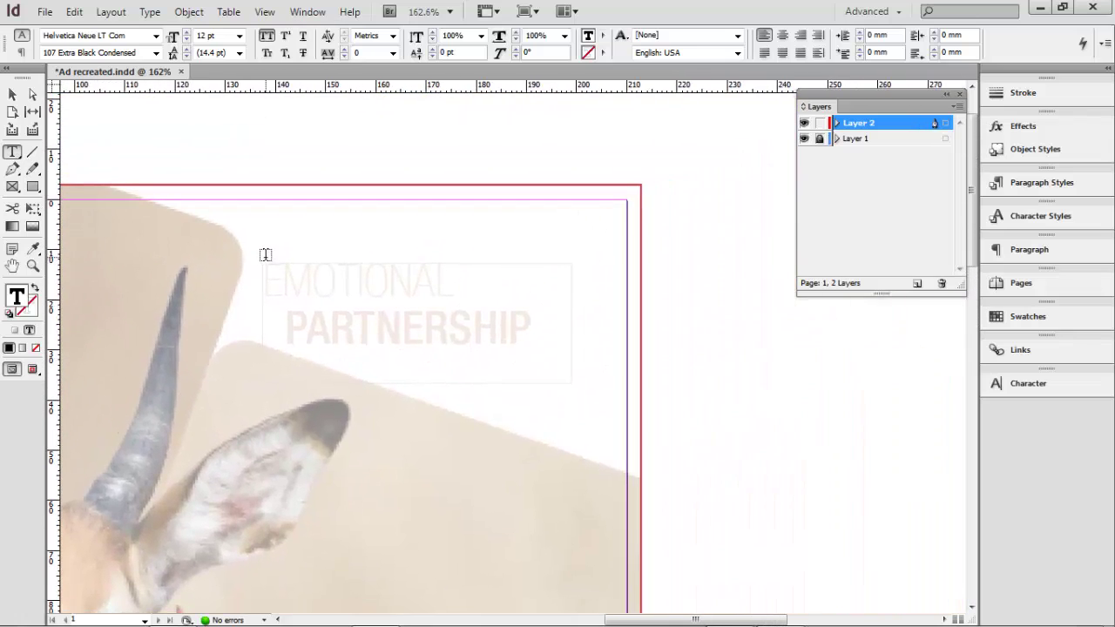
{"action": "left_click_drag", "start_coordinate": [257, 239], "coordinate": [621, 414]}
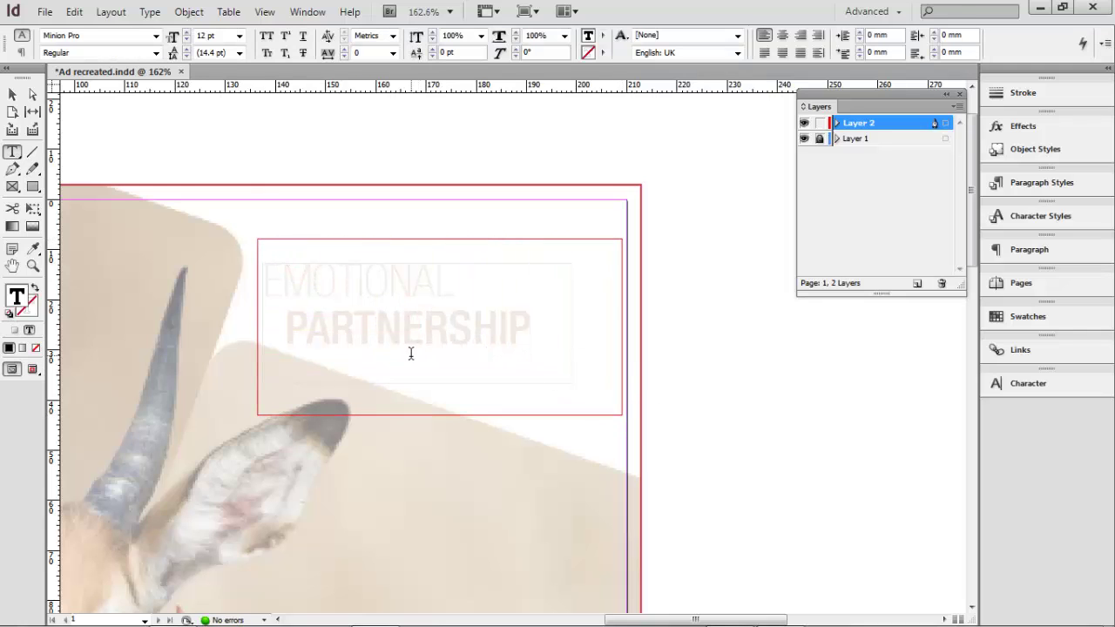
{"action": "key", "text": "ctrl+v"}
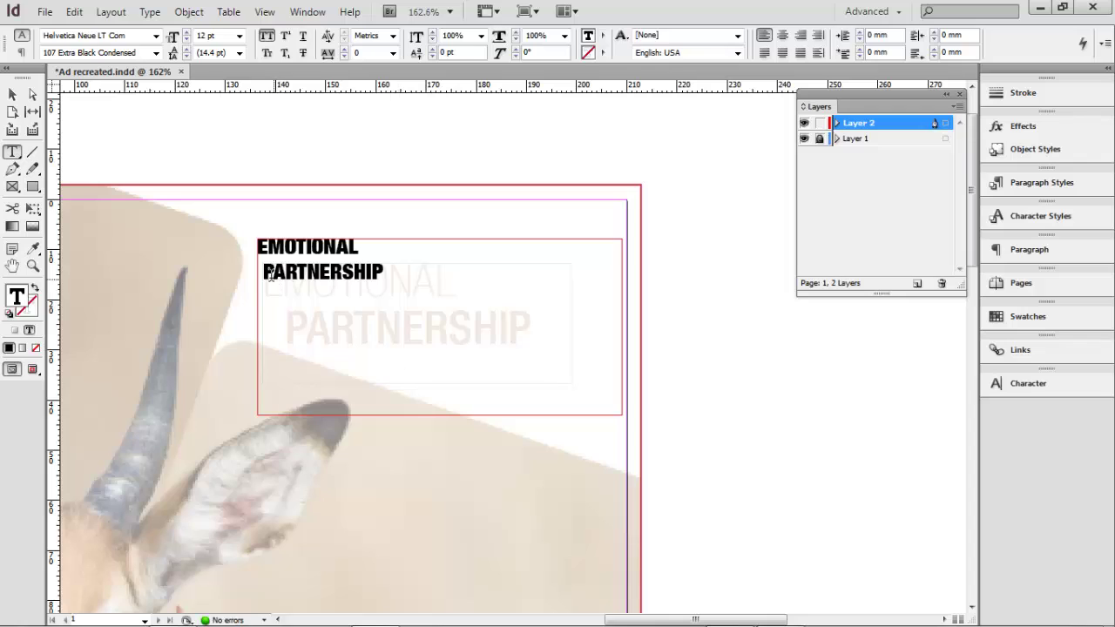
Step: Remove the leading space before PARTNERSHIP and select the whole pasted heading
{"action": "key", "text": "Home"}
{"action": "key", "text": "Delete"}
{"action": "left_click_drag", "start_coordinate": [372, 277], "coordinate": [218, 218]}
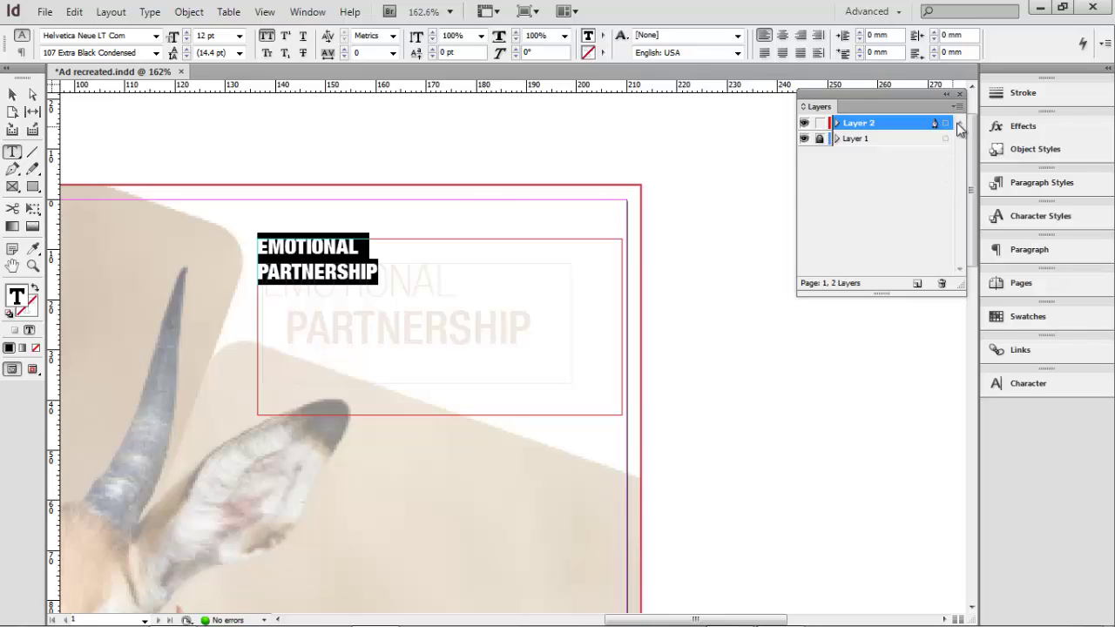
Step: Hide the layers list and display the character formatting settings for the selected heading
{"action": "left_click", "coordinate": [960, 95]}
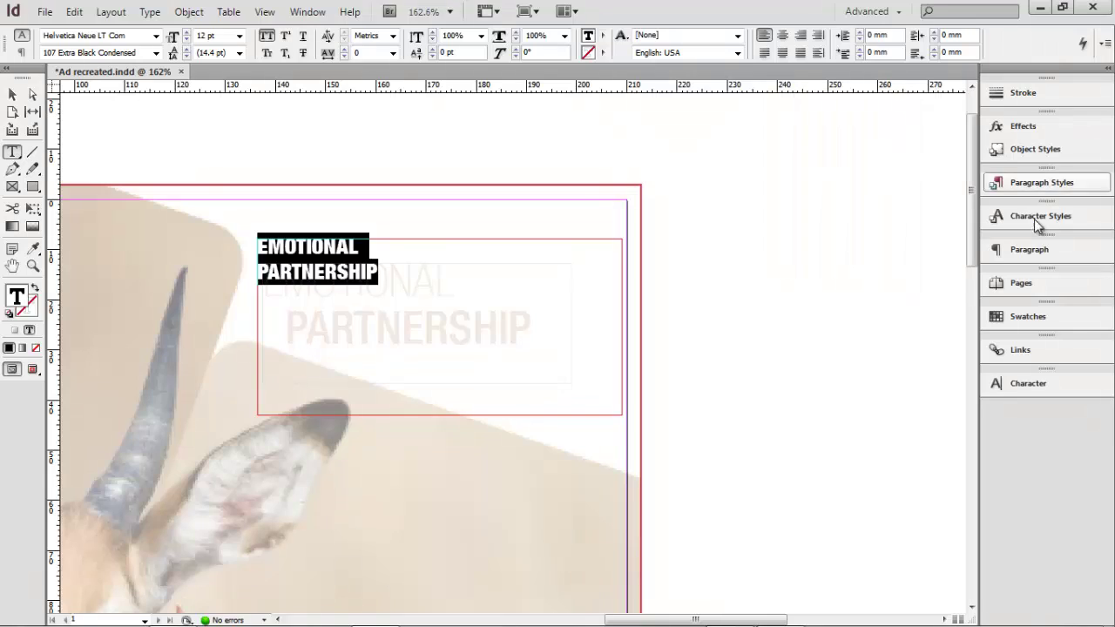
{"action": "left_click", "coordinate": [1002, 389]}
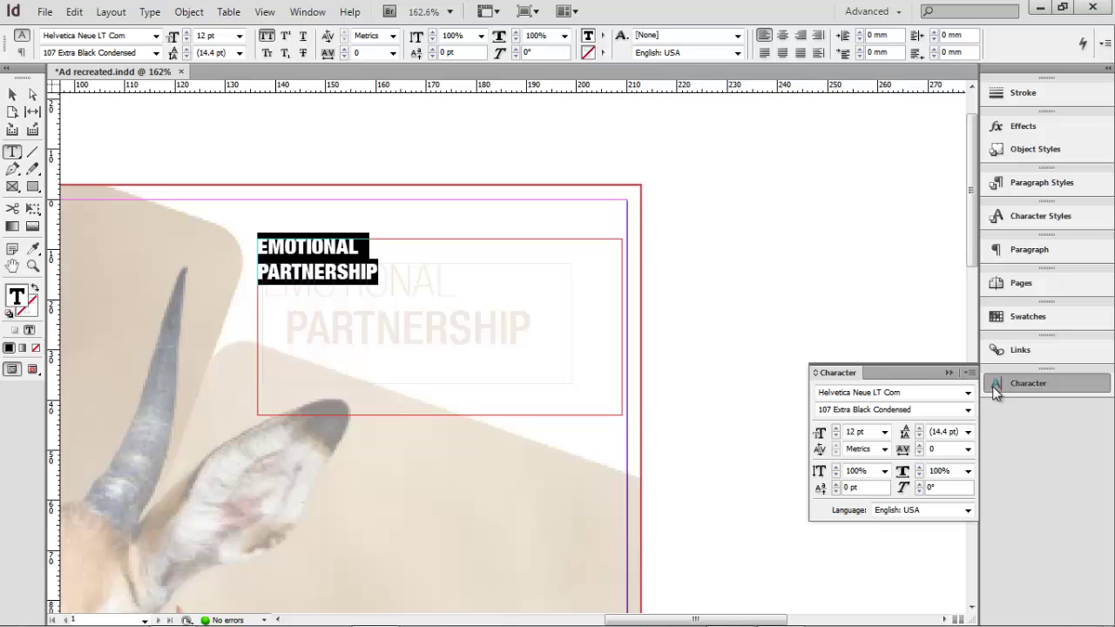
{"action": "left_click", "coordinate": [947, 373]}
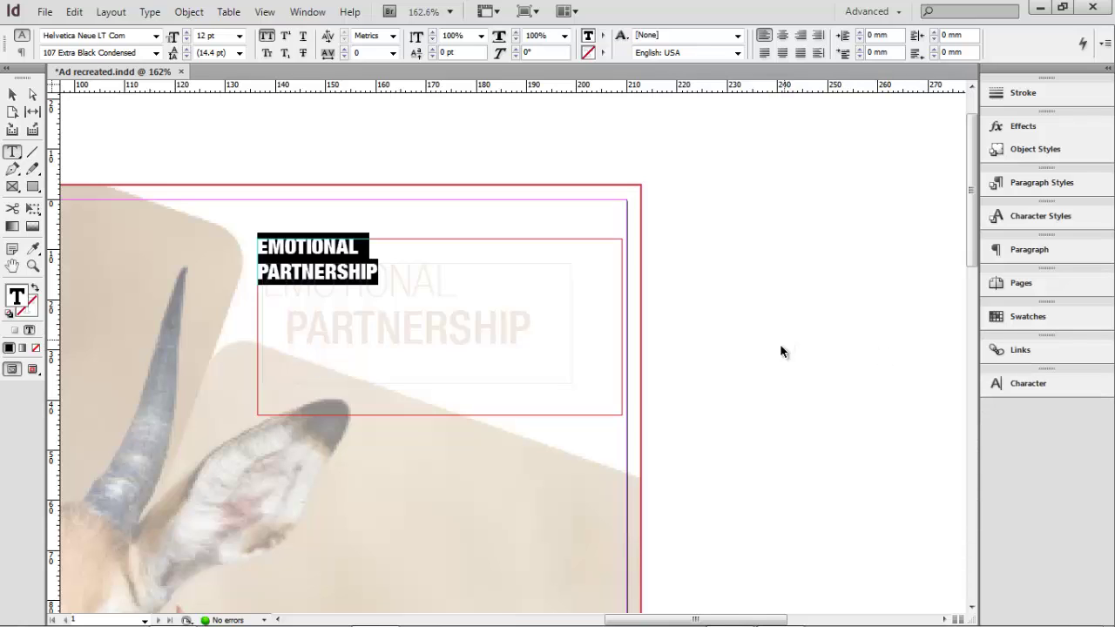
{"action": "key", "text": "ctrl+t"}
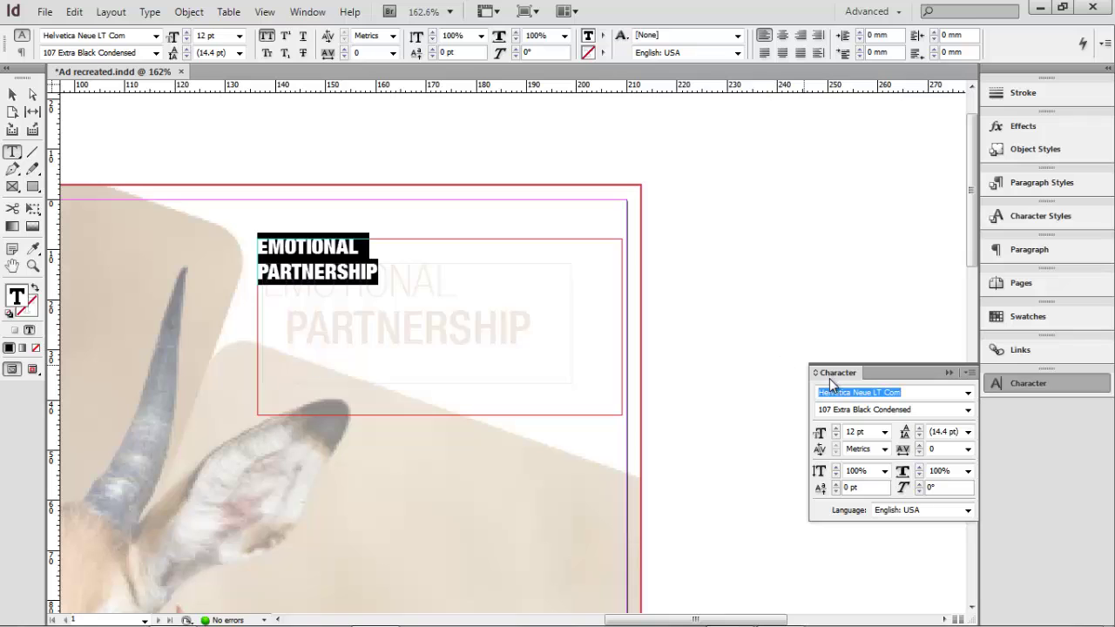
{"action": "left_click", "coordinate": [948, 373]}
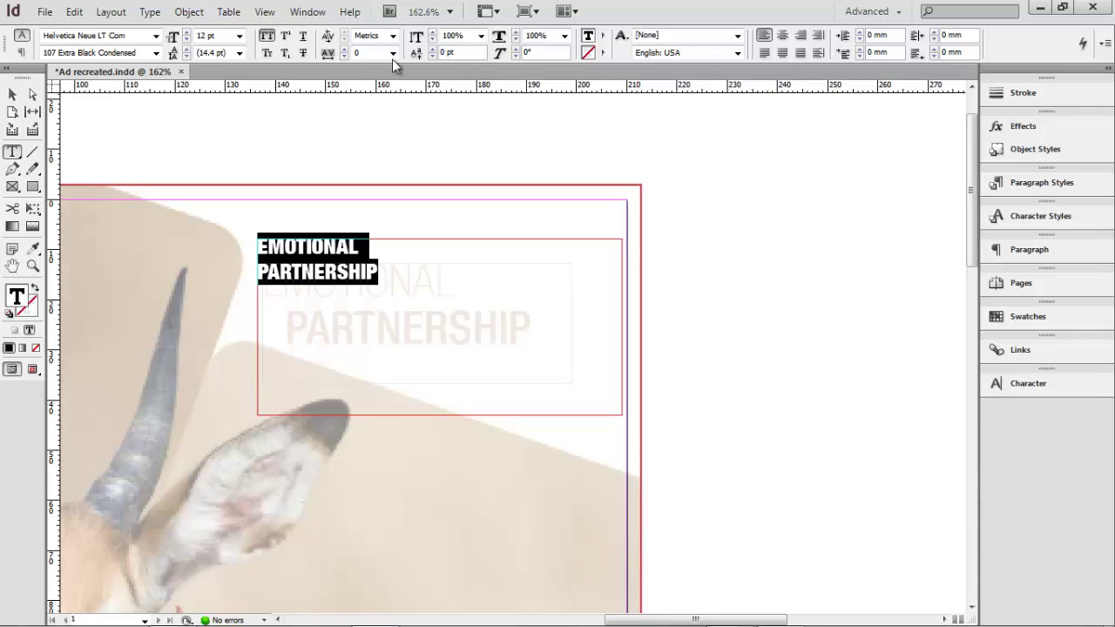
{"action": "left_click", "coordinate": [162, 13]}
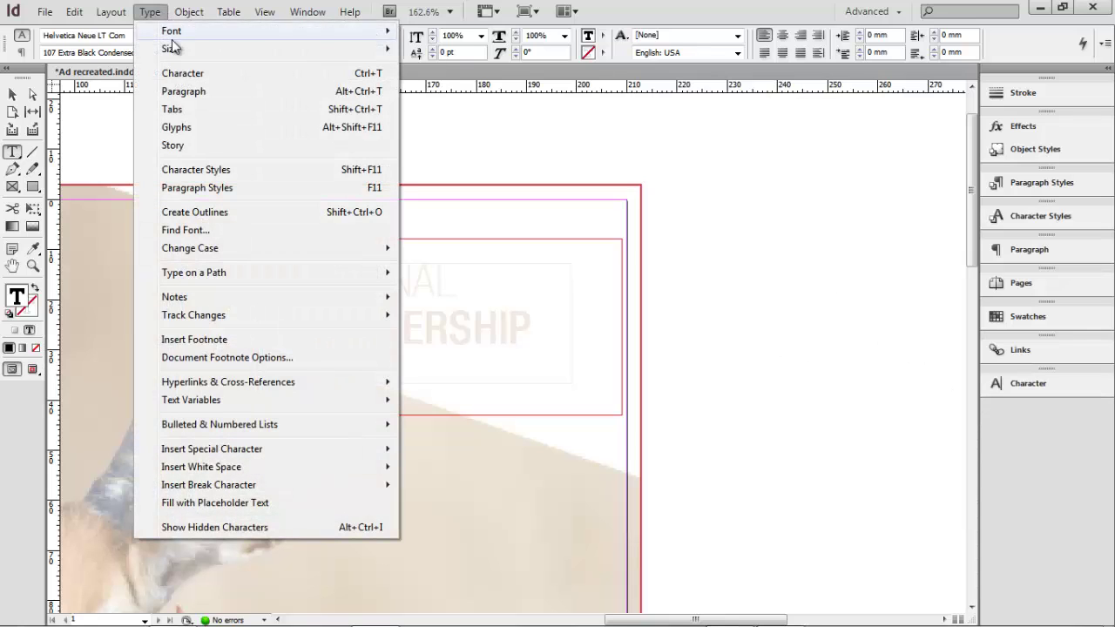
{"action": "left_click", "coordinate": [194, 76]}
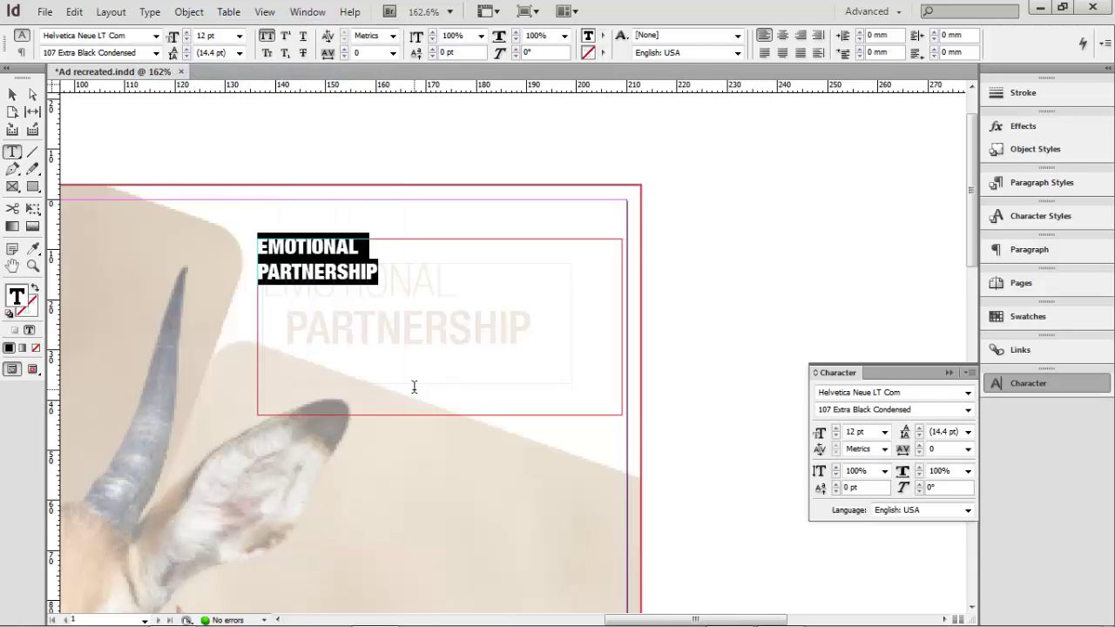
Step: Move the headline frame below the faded headline to about X 128.8 mm, Y 41.6 mm and set EMOTIONAL to 47 Light Condensed
{"action": "left_click", "coordinate": [12, 93]}
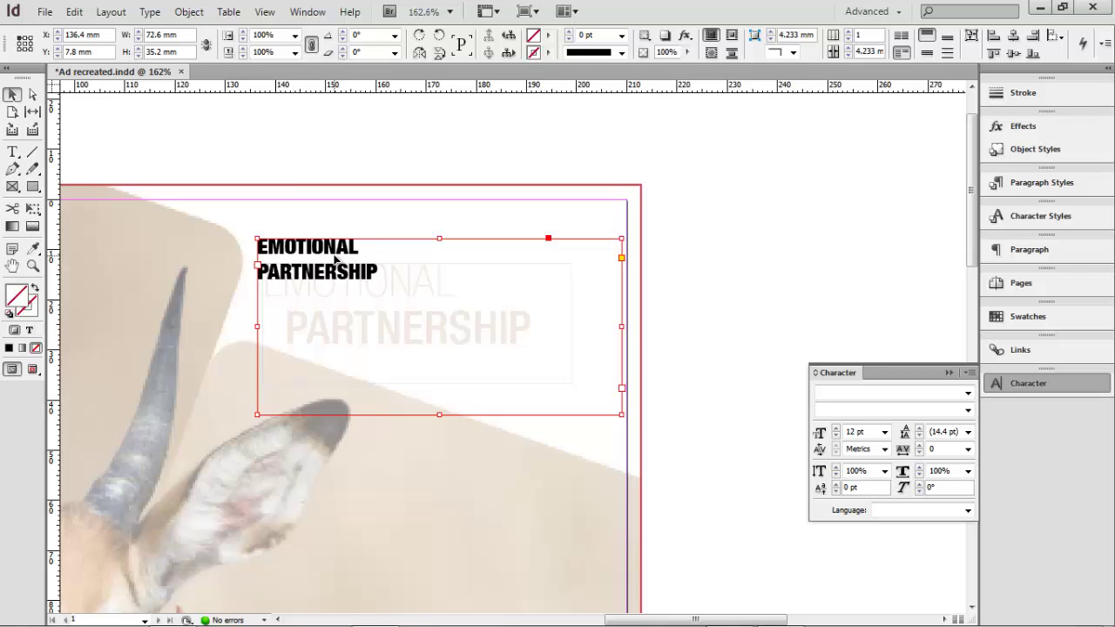
{"action": "left_click_drag", "start_coordinate": [335, 259], "coordinate": [298, 428]}
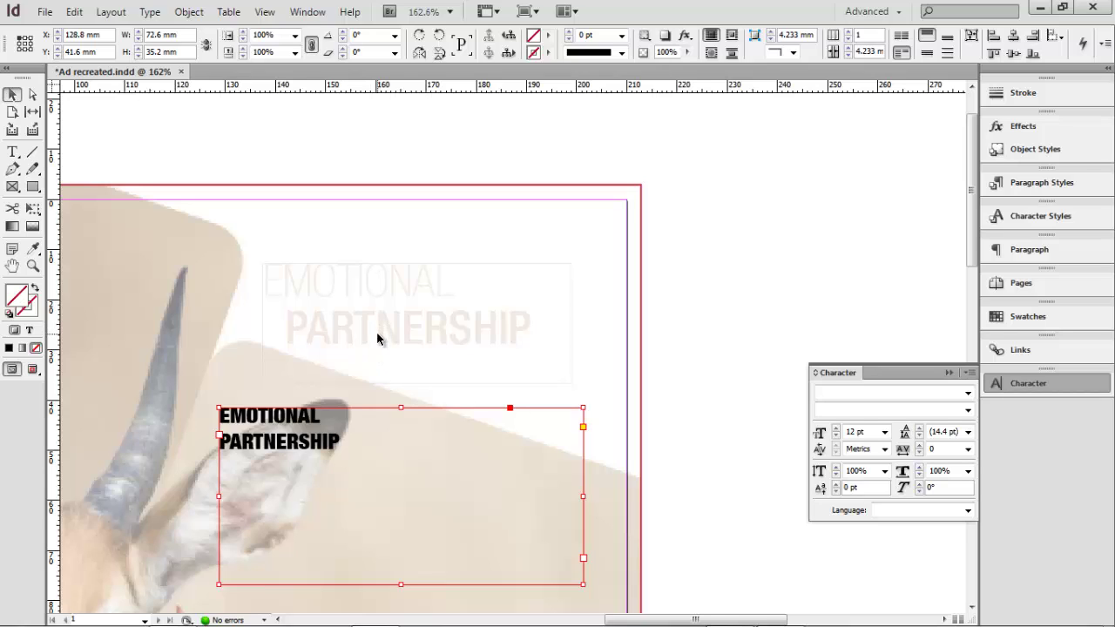
{"action": "double_click", "coordinate": [330, 436]}
{"action": "left_click_drag", "start_coordinate": [320, 416], "coordinate": [192, 418]}
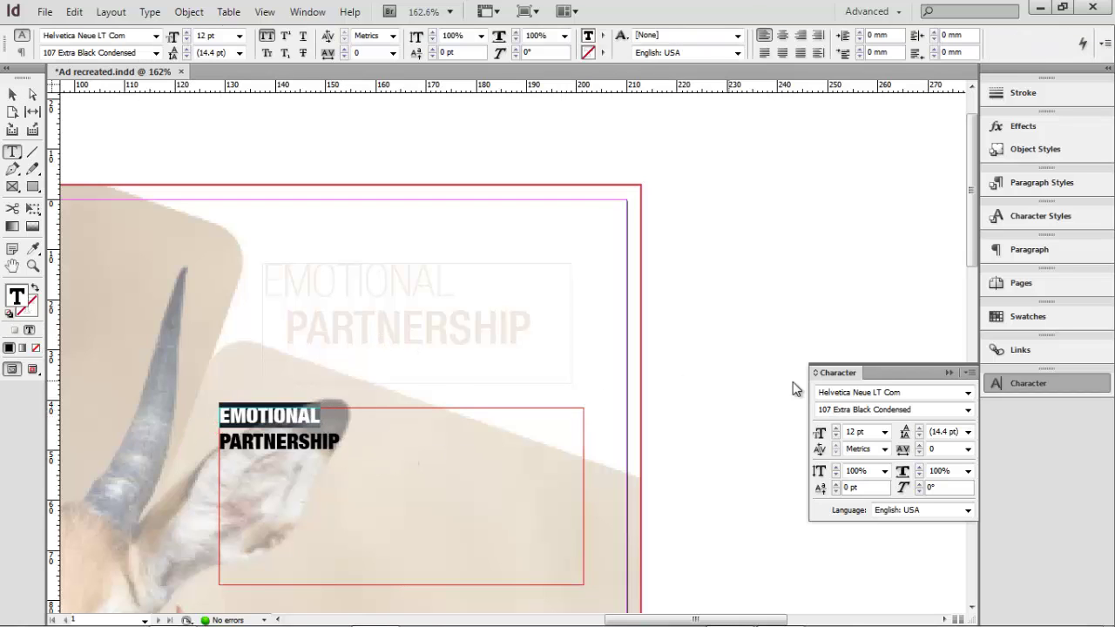
{"action": "left_click", "coordinate": [968, 409]}
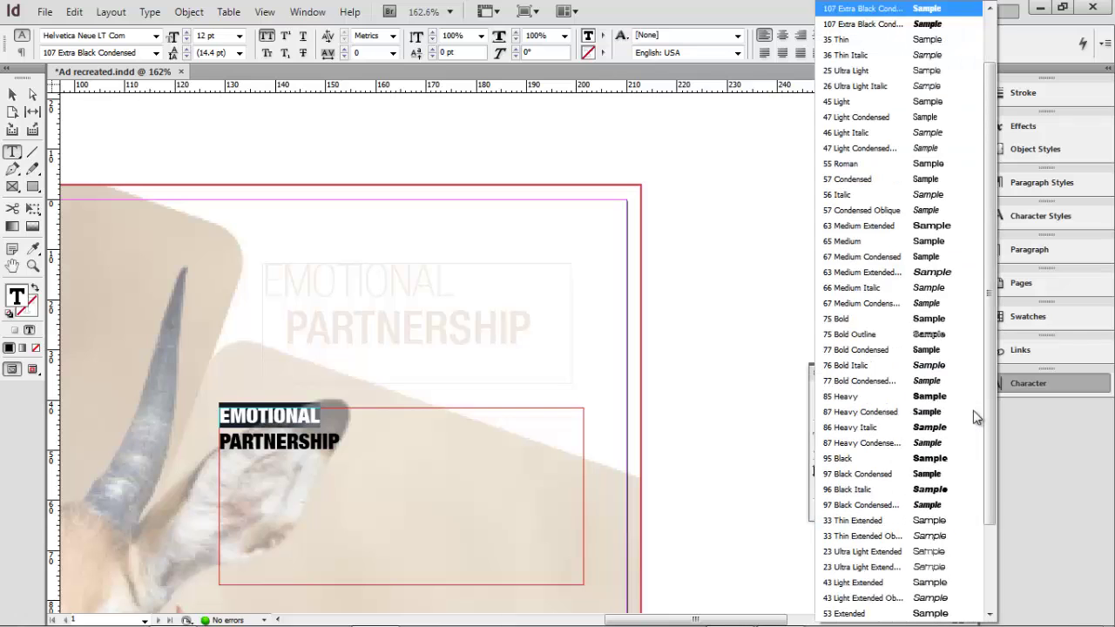
{"action": "left_click", "coordinate": [878, 117]}
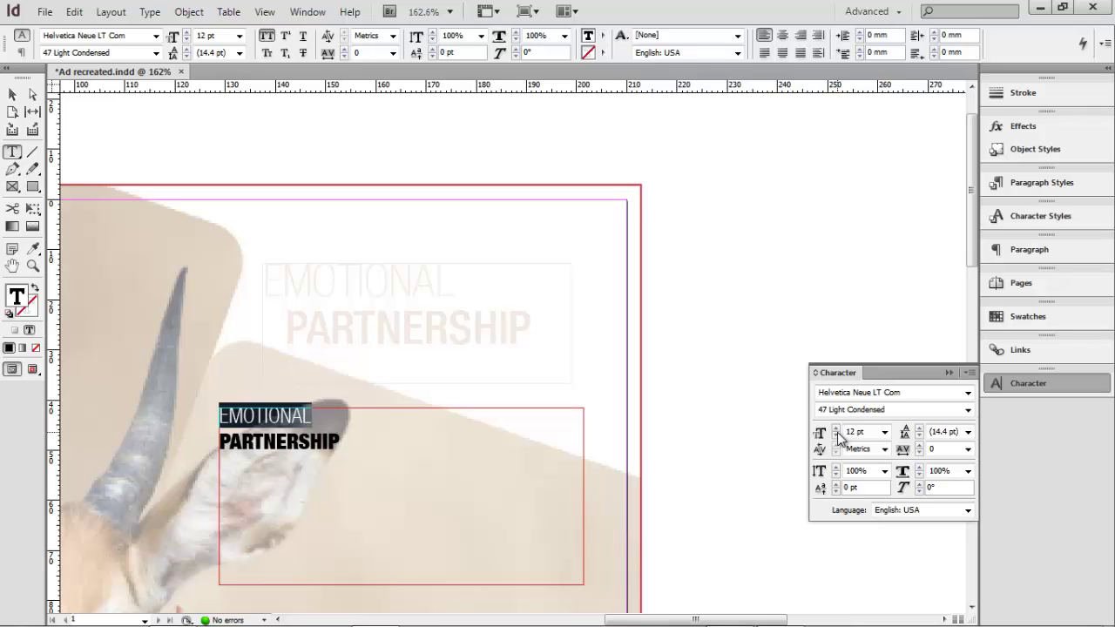
Step: Increase the font size of EMOTIONAL to 23 pt
{"action": "left_click", "coordinate": [884, 433]}
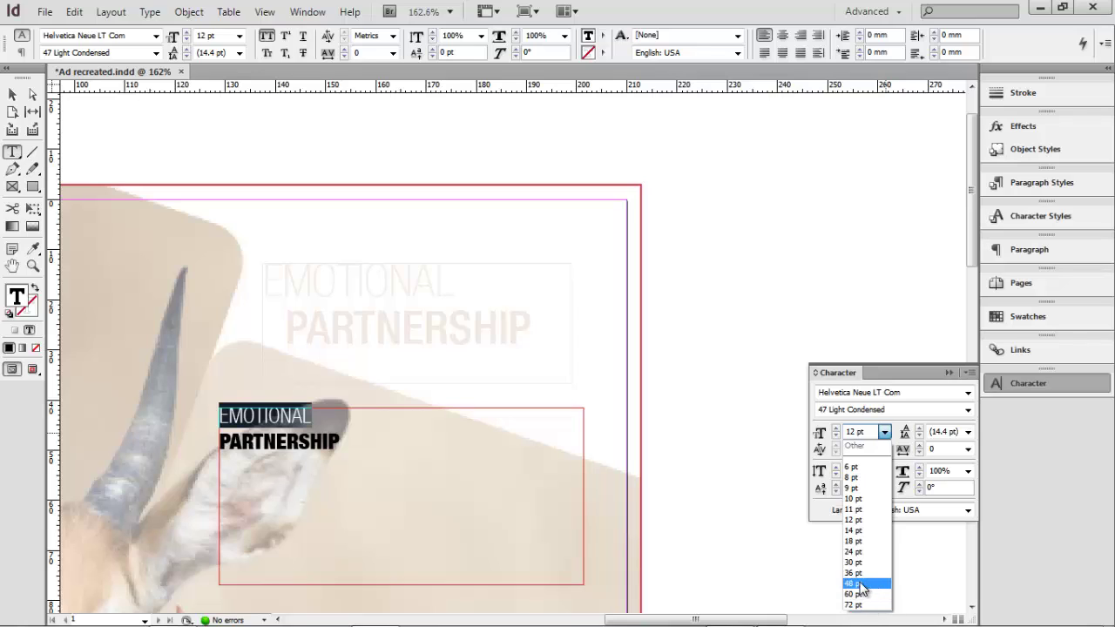
{"action": "left_click", "coordinate": [839, 433]}
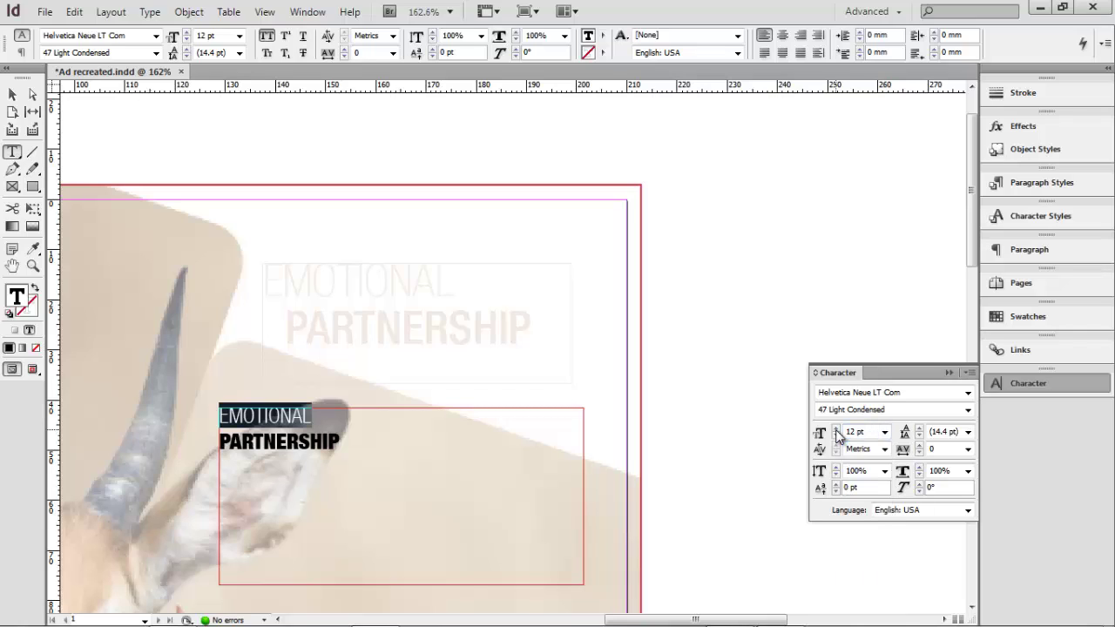
{"action": "left_click", "coordinate": [837, 429]}
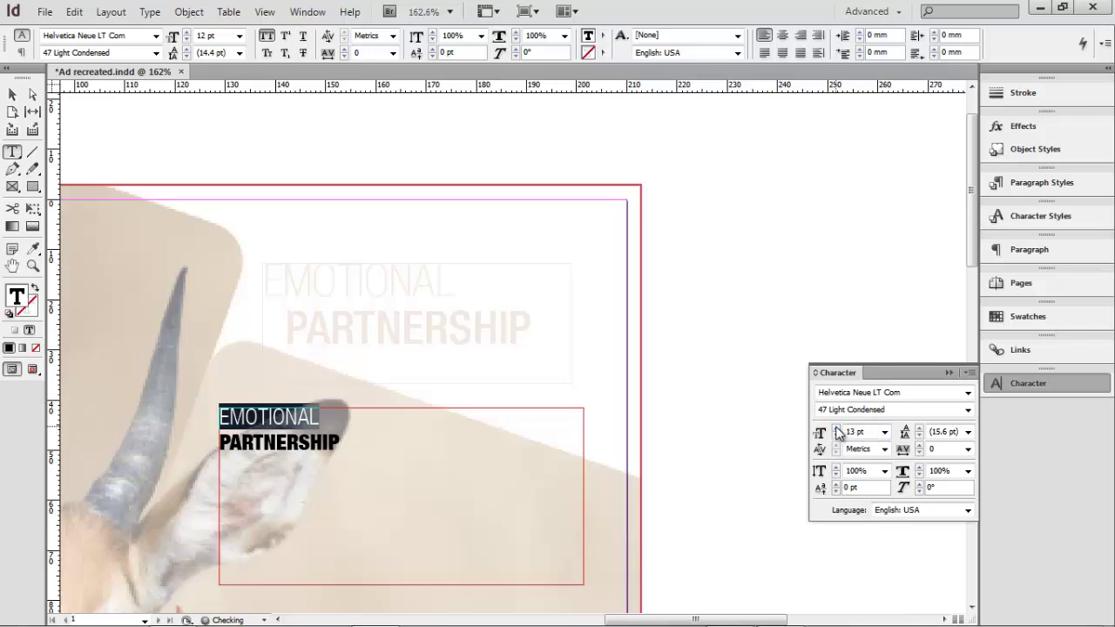
{"action": "left_click", "coordinate": [837, 428]}
{"action": "left_click", "coordinate": [837, 429]}
{"action": "left_click", "coordinate": [837, 429]}
{"action": "left_click", "coordinate": [837, 429]}
{"action": "left_click", "coordinate": [837, 429]}
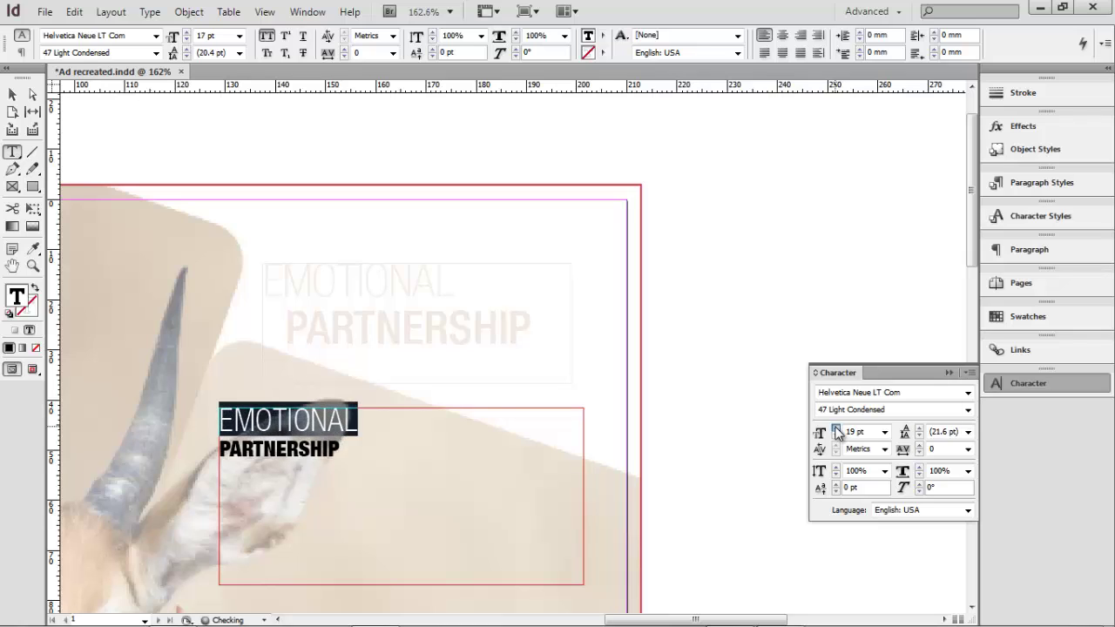
{"action": "left_click", "coordinate": [837, 428]}
{"action": "left_click", "coordinate": [837, 429]}
{"action": "left_click", "coordinate": [837, 429]}
{"action": "left_click", "coordinate": [837, 428]}
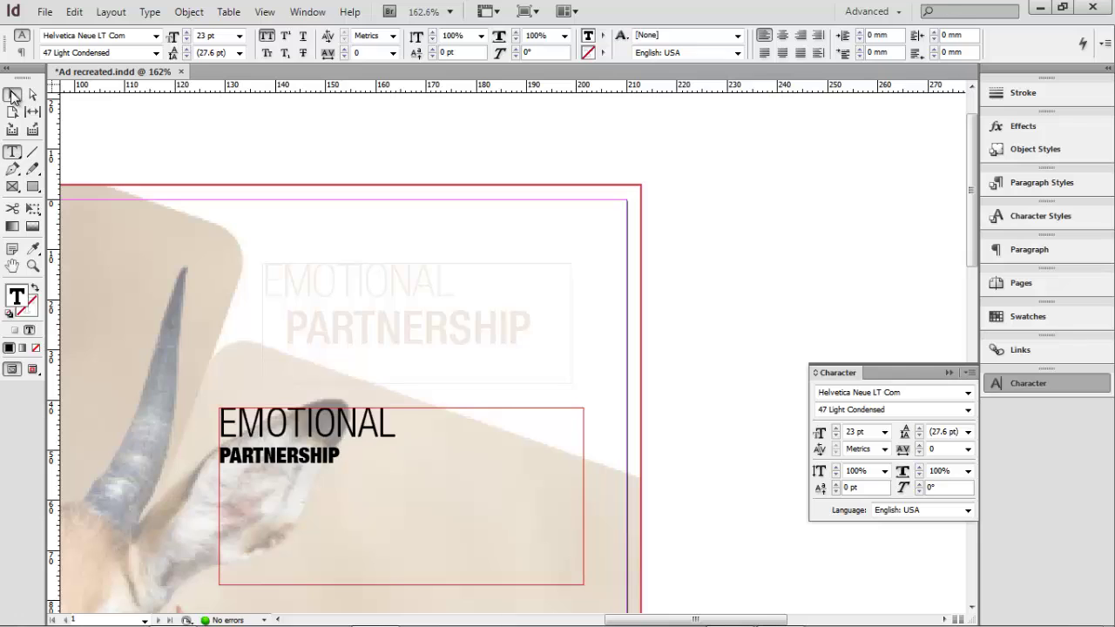
Step: Move the headline frame back over the faded headline, to about X 137.4 mm, Y 12.6 mm
{"action": "left_click", "coordinate": [13, 94]}
{"action": "left_click_drag", "start_coordinate": [348, 439], "coordinate": [383, 307]}
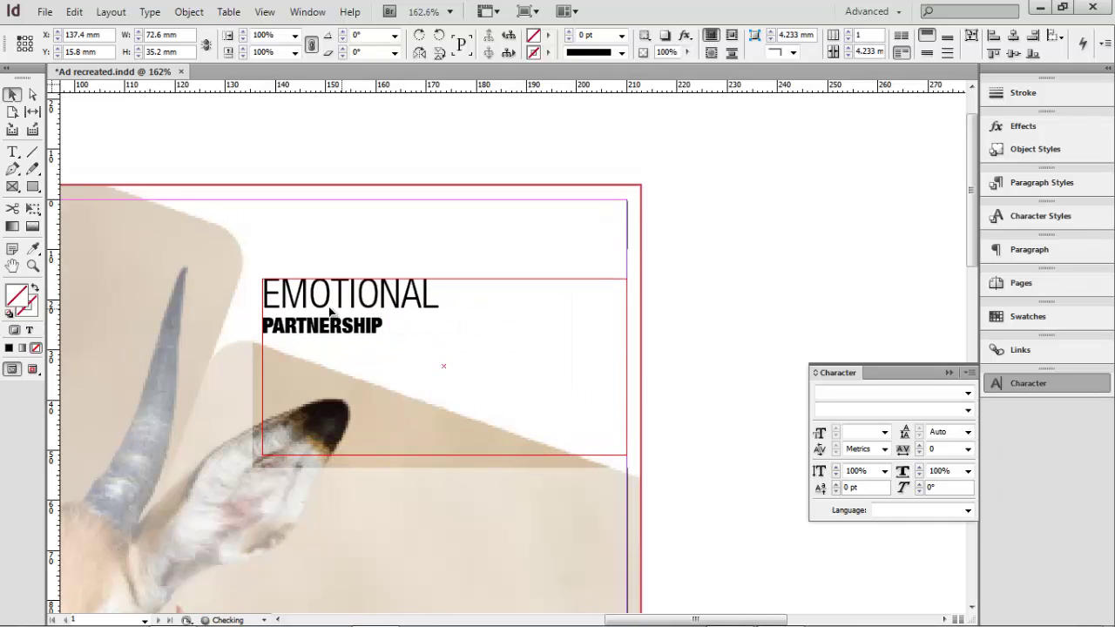
{"action": "left_click_drag", "start_coordinate": [309, 299], "coordinate": [310, 282]}
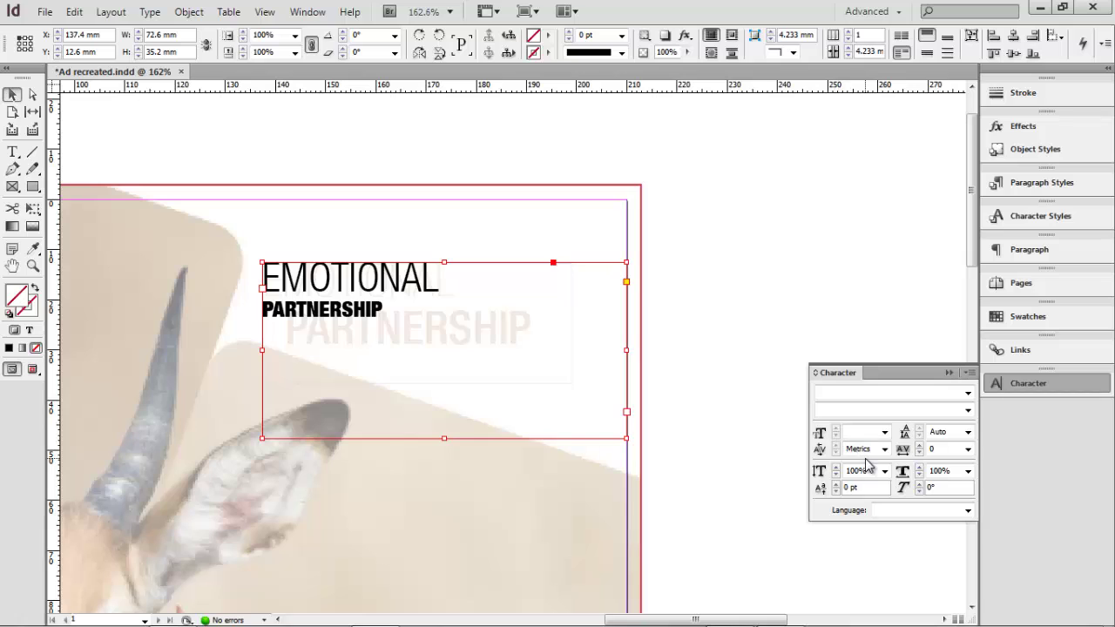
Step: Start editing the text in the headline frame and select the letters EMOTION in its upper line
{"action": "double_click", "coordinate": [419, 286]}
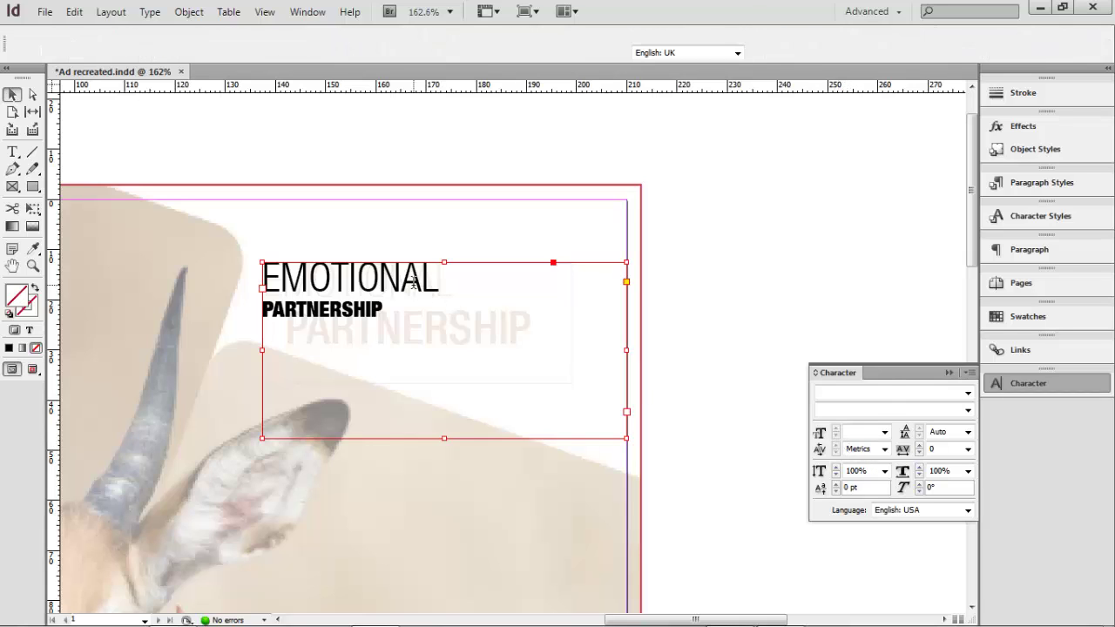
{"action": "double_click", "coordinate": [419, 284]}
{"action": "left_click", "coordinate": [419, 286]}
{"action": "mouse_move", "coordinate": [423, 280]}
{"action": "left_mouse_down"}
{"action": "mouse_move", "coordinate": [284, 273]}
{"action": "mouse_move", "coordinate": [403, 275]}
{"action": "left_mouse_up"}
{"action": "left_click", "coordinate": [264, 277]}
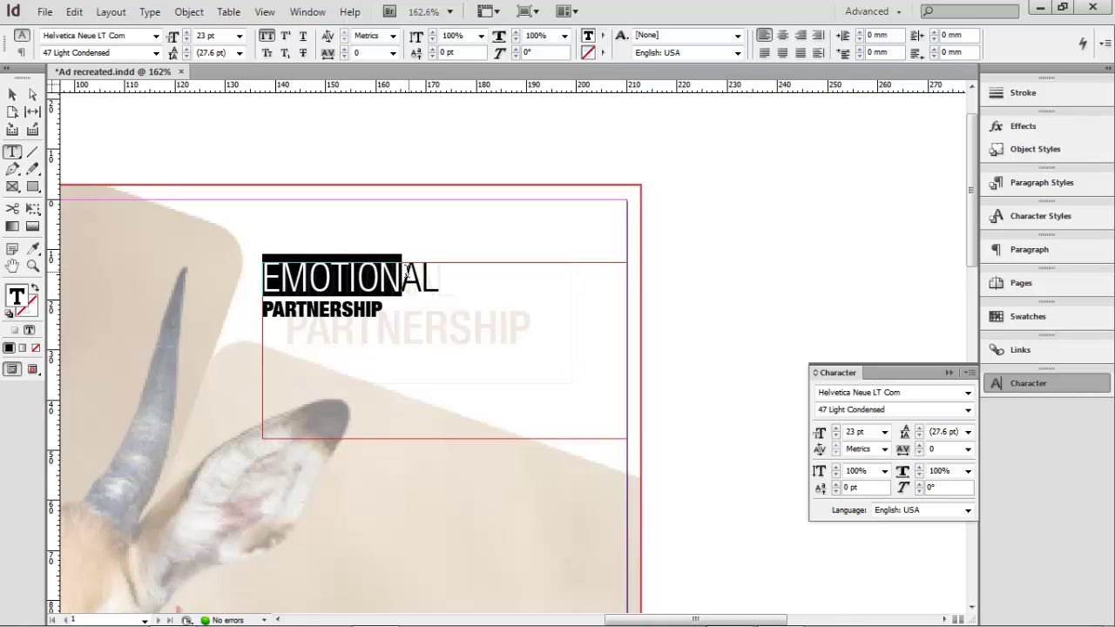
{"action": "left_click", "coordinate": [402, 275]}
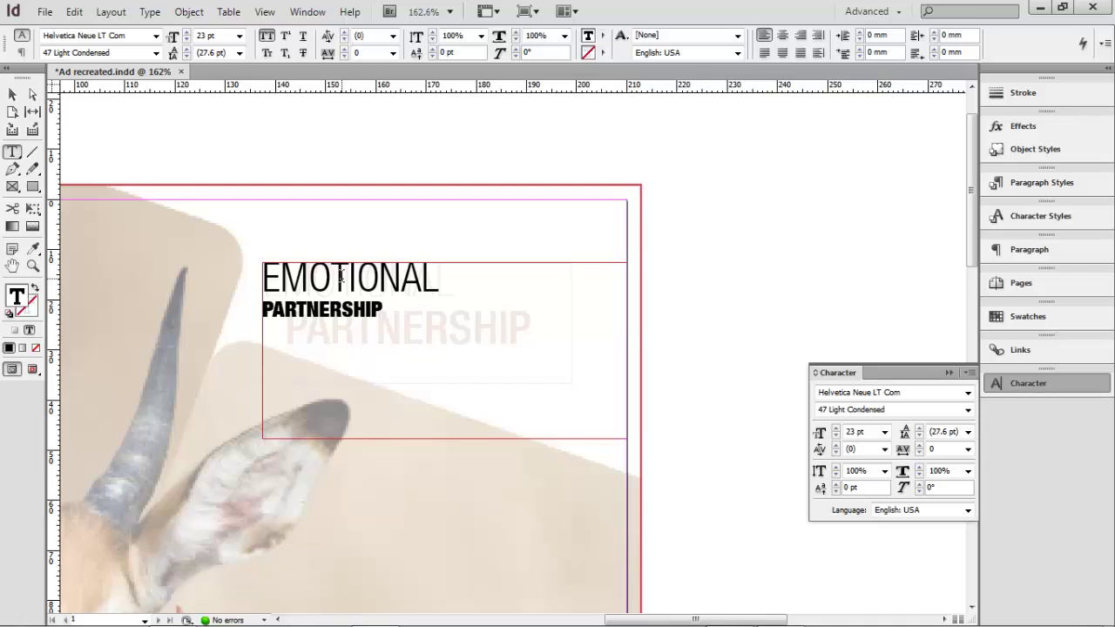
Step: Try out selecting the word EMOTIONAL, its whole line and the full two-line headline paragraph
{"action": "left_click", "coordinate": [340, 277]}
{"action": "double_click", "coordinate": [340, 277]}
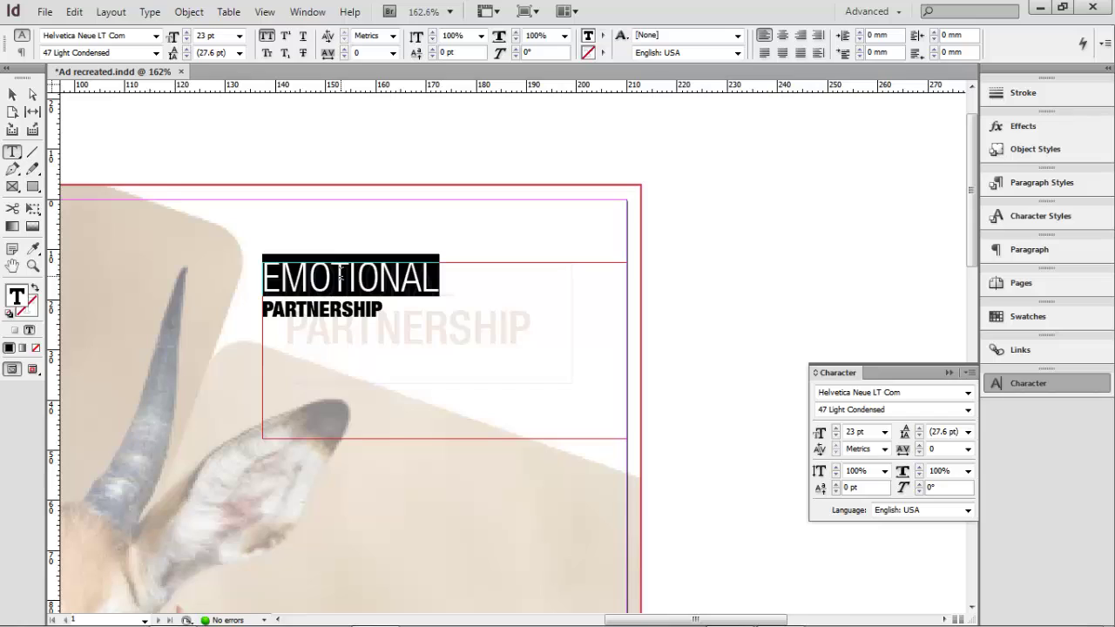
{"action": "left_click", "coordinate": [340, 277]}
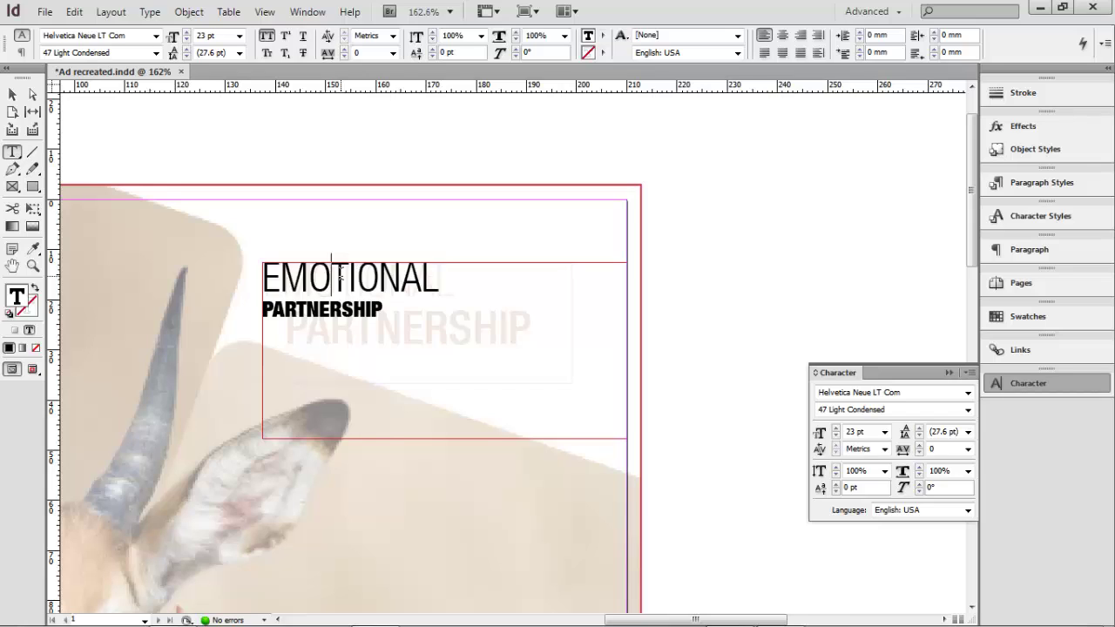
{"action": "triple_click", "coordinate": [340, 277]}
{"action": "left_click", "coordinate": [339, 277]}
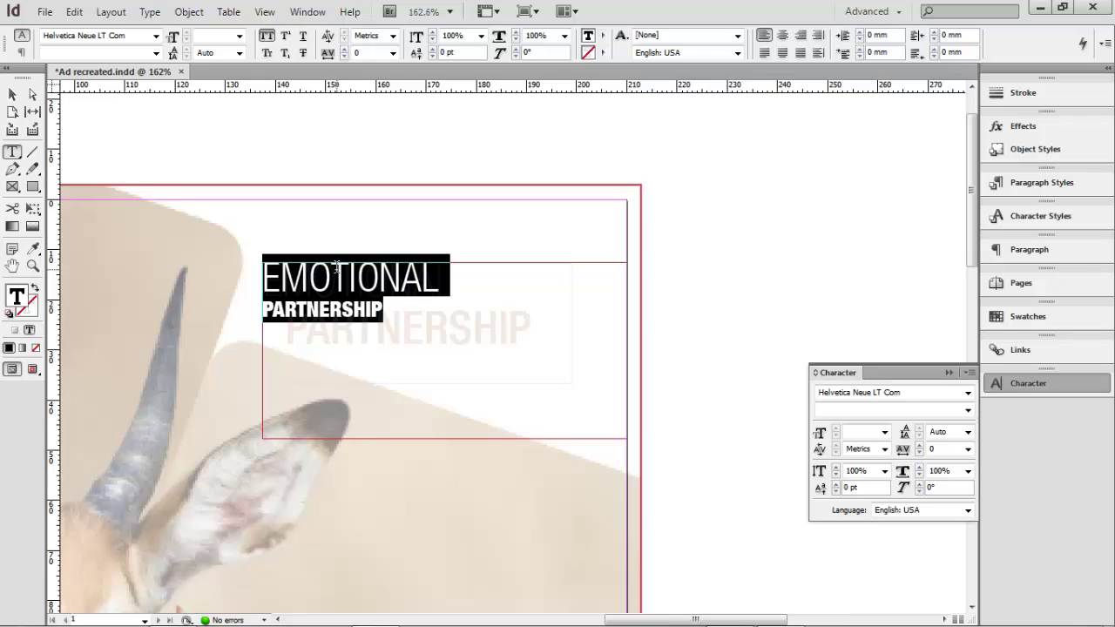
{"action": "left_click", "coordinate": [335, 269]}
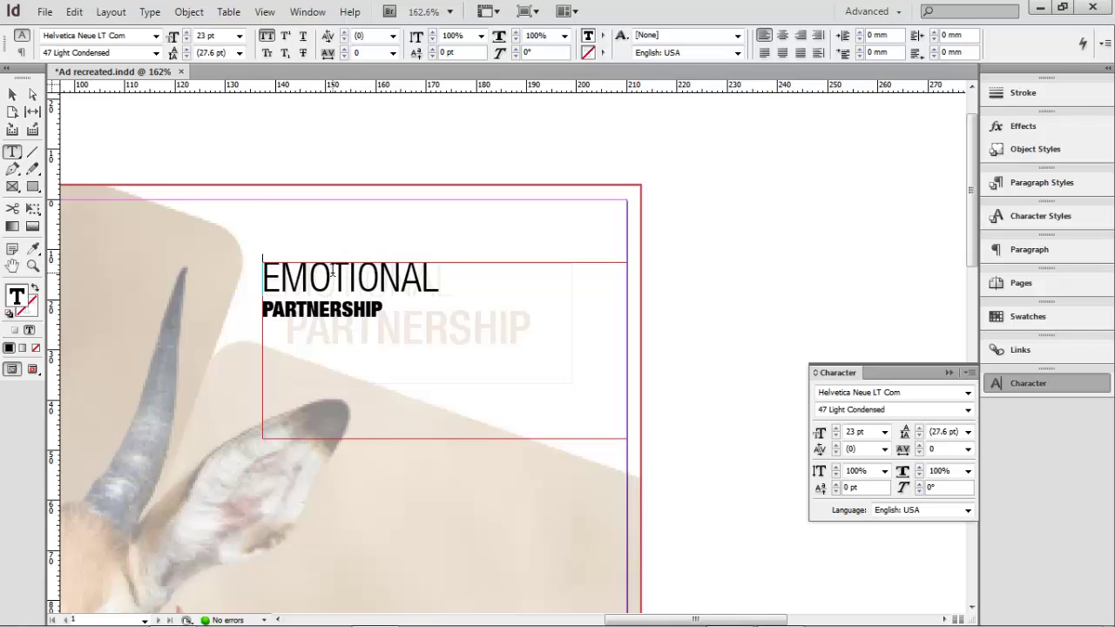
{"action": "triple_click", "coordinate": [331, 270]}
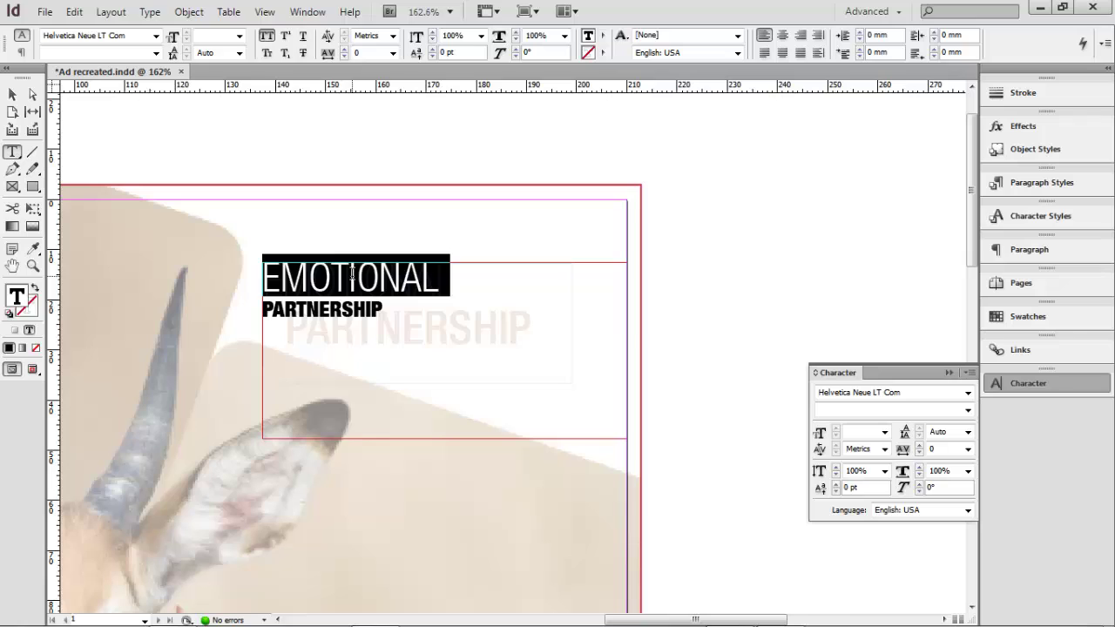
{"action": "left_click", "coordinate": [342, 276]}
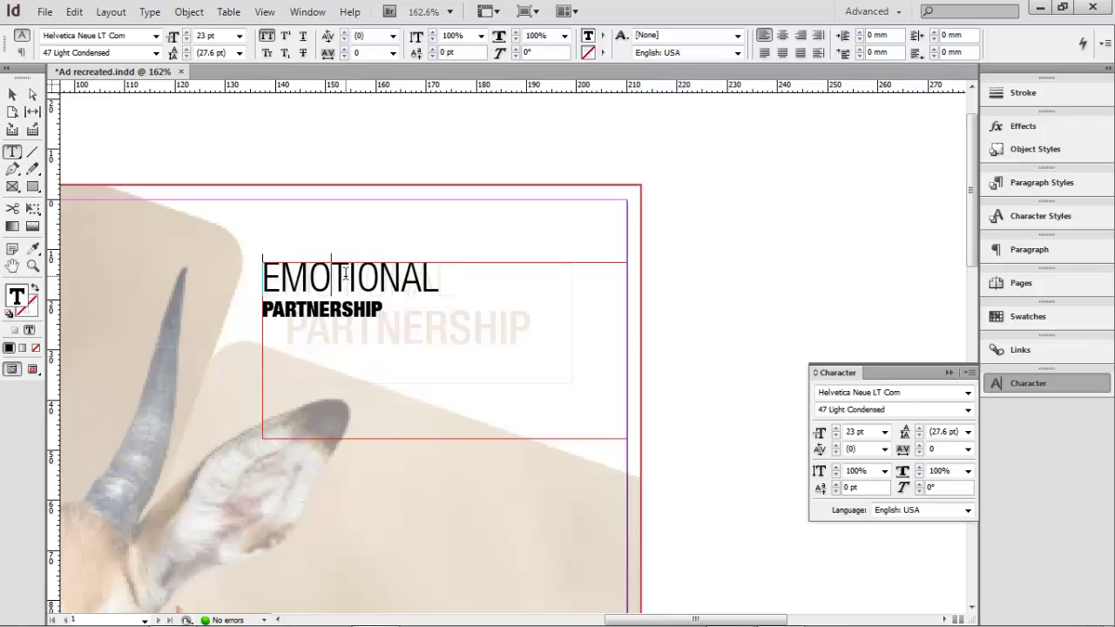
{"action": "double_click", "coordinate": [345, 272]}
{"action": "triple_click", "coordinate": [342, 268]}
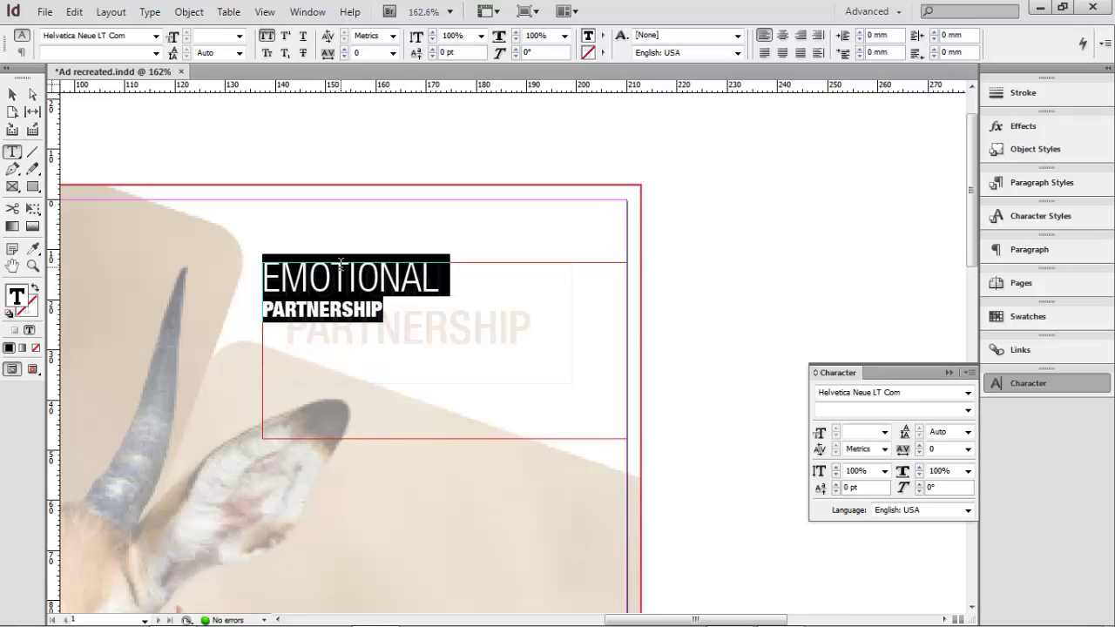
{"action": "left_click", "coordinate": [436, 283]}
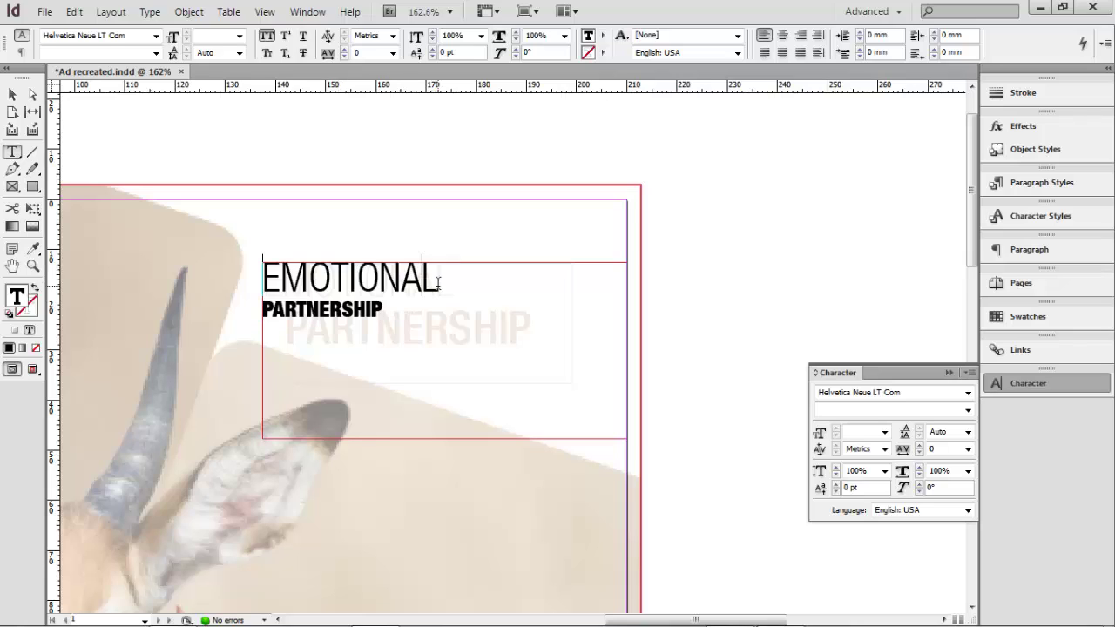
Step: Select only the word EMOTIONAL and increase its font size to 25 pt
{"action": "left_click", "coordinate": [423, 277]}
{"action": "key", "text": "shift+Left"}
{"action": "key", "text": "shift+Left"}
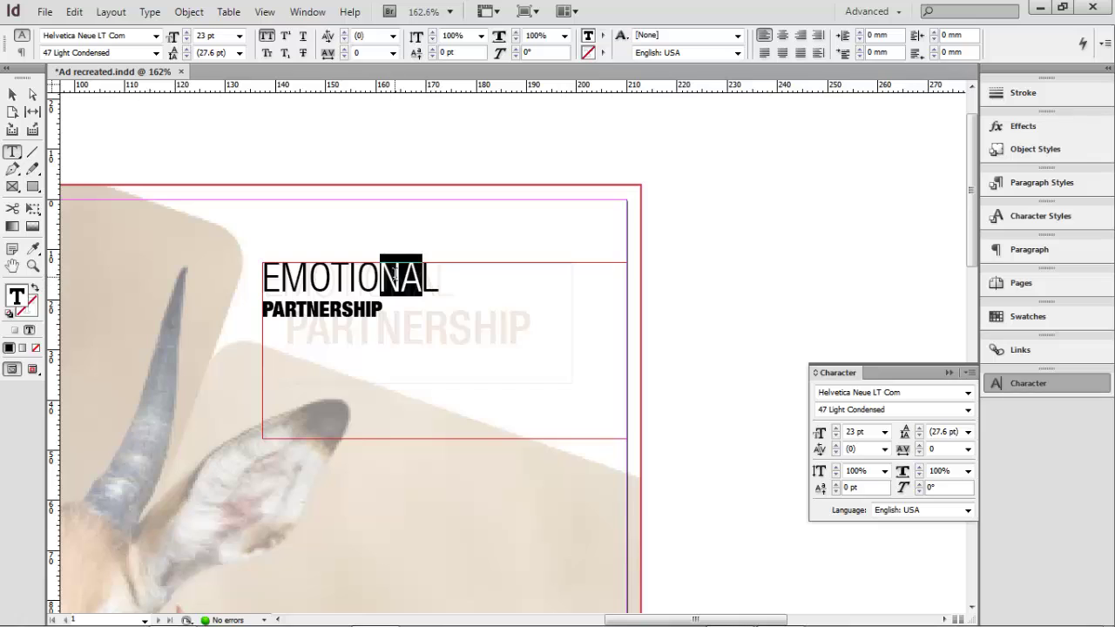
{"action": "left_click_drag", "start_coordinate": [443, 286], "coordinate": [251, 266]}
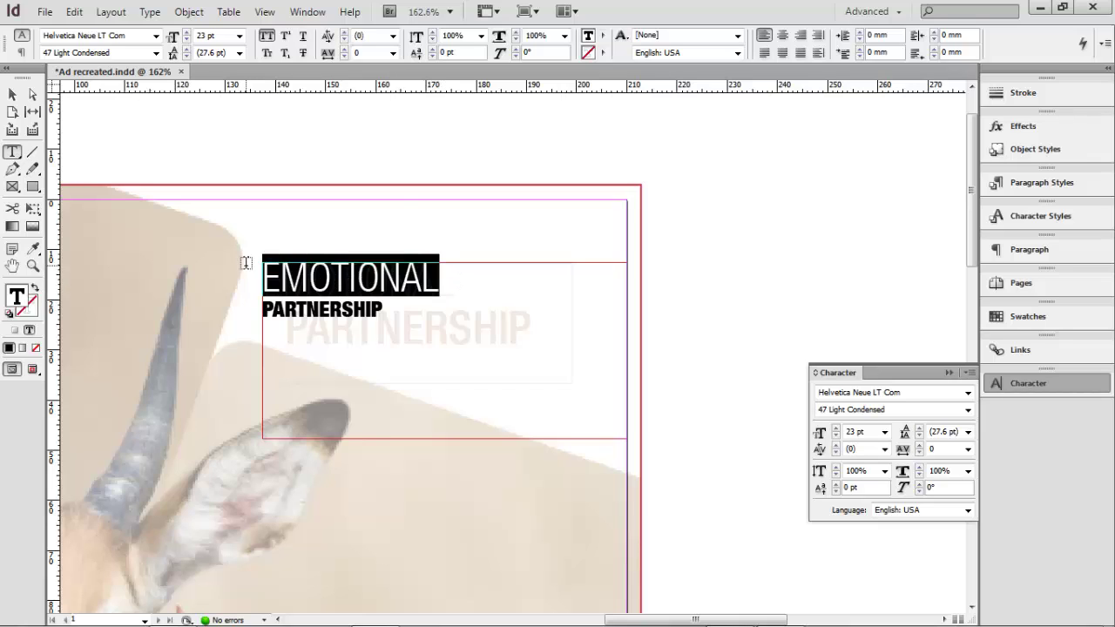
{"action": "left_click", "coordinate": [835, 428]}
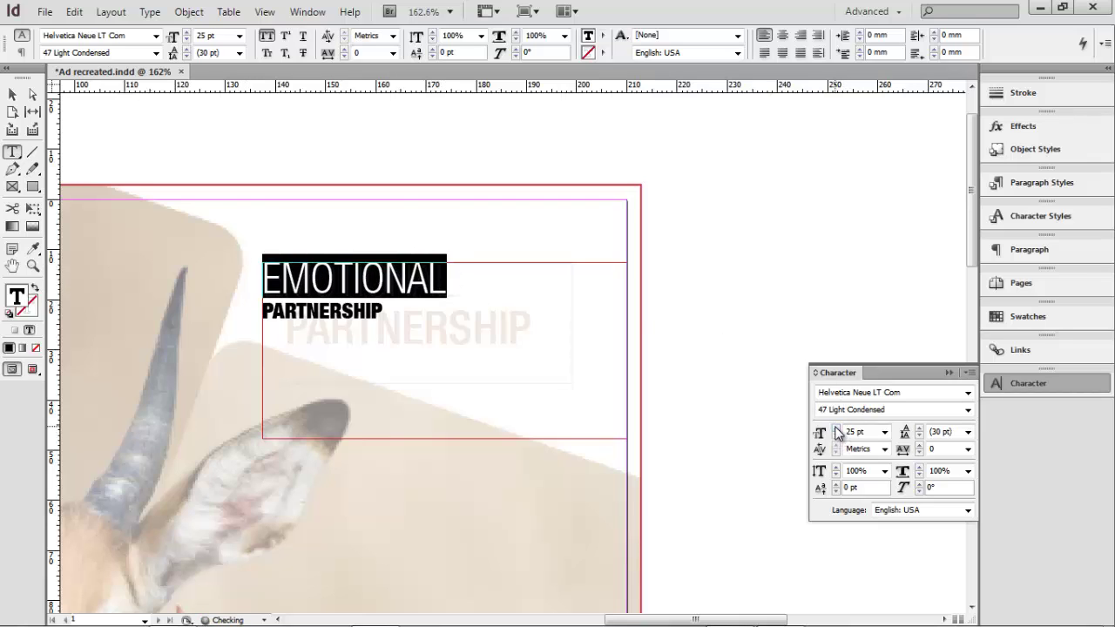
{"action": "left_click", "coordinate": [835, 427]}
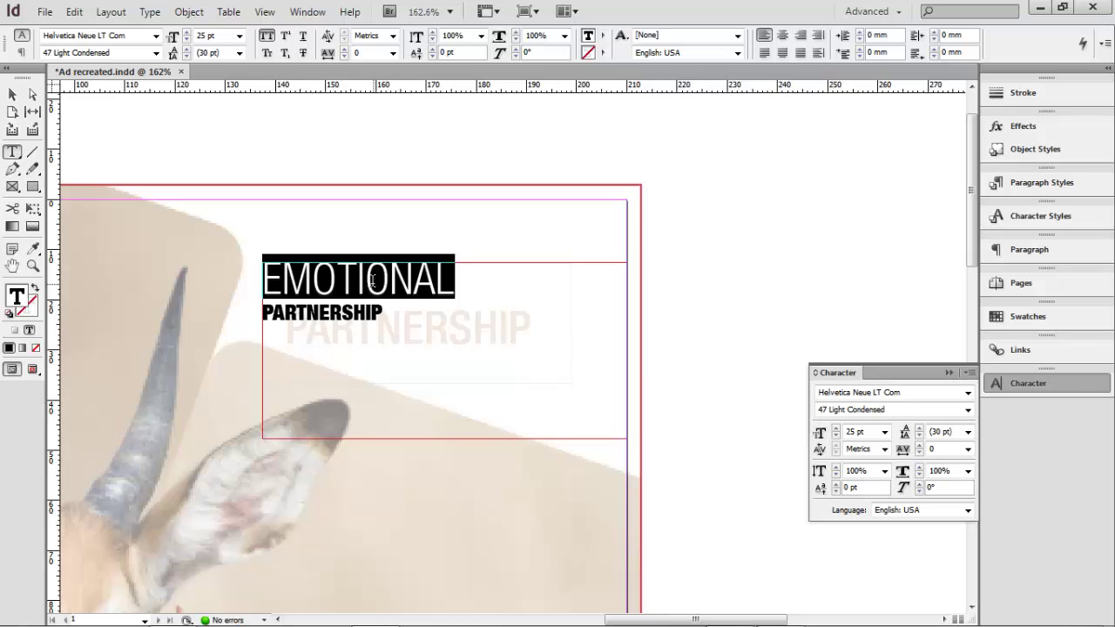
Step: Set the word PARTNERSHIP to the 77 Bold Condensed style of Helvetica Neue LT Com
{"action": "left_click", "coordinate": [346, 317]}
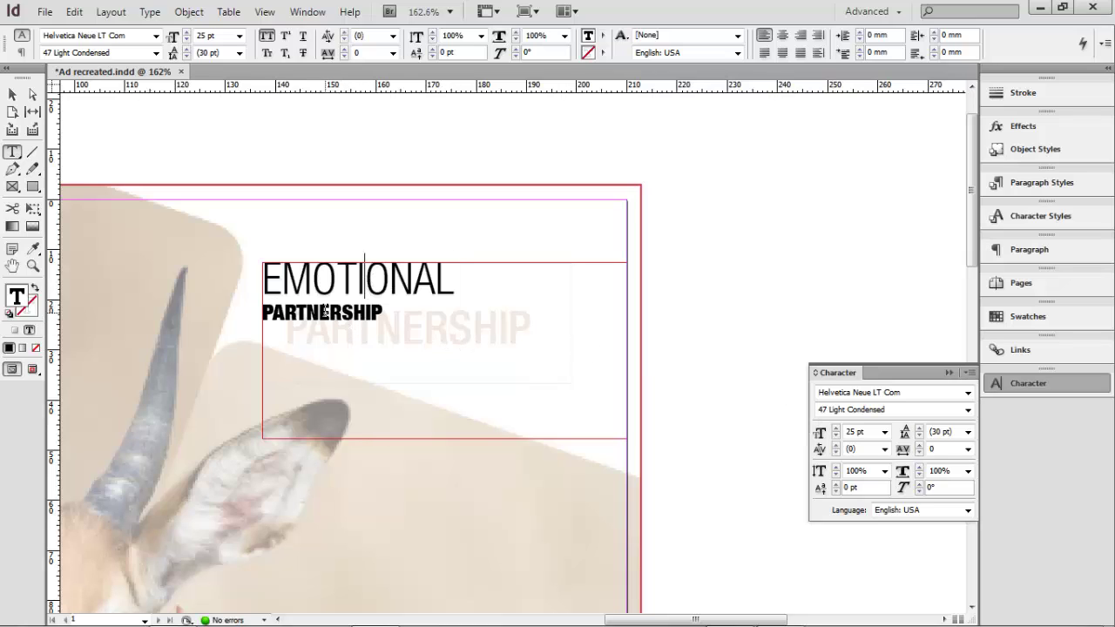
{"action": "double_click", "coordinate": [322, 312]}
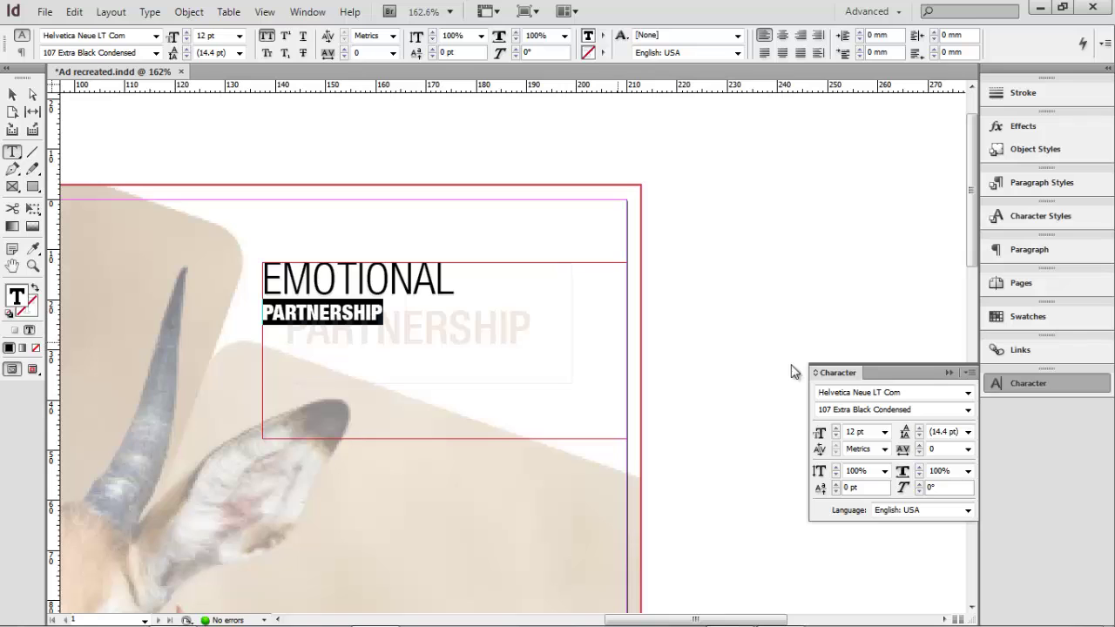
{"action": "left_click", "coordinate": [969, 410]}
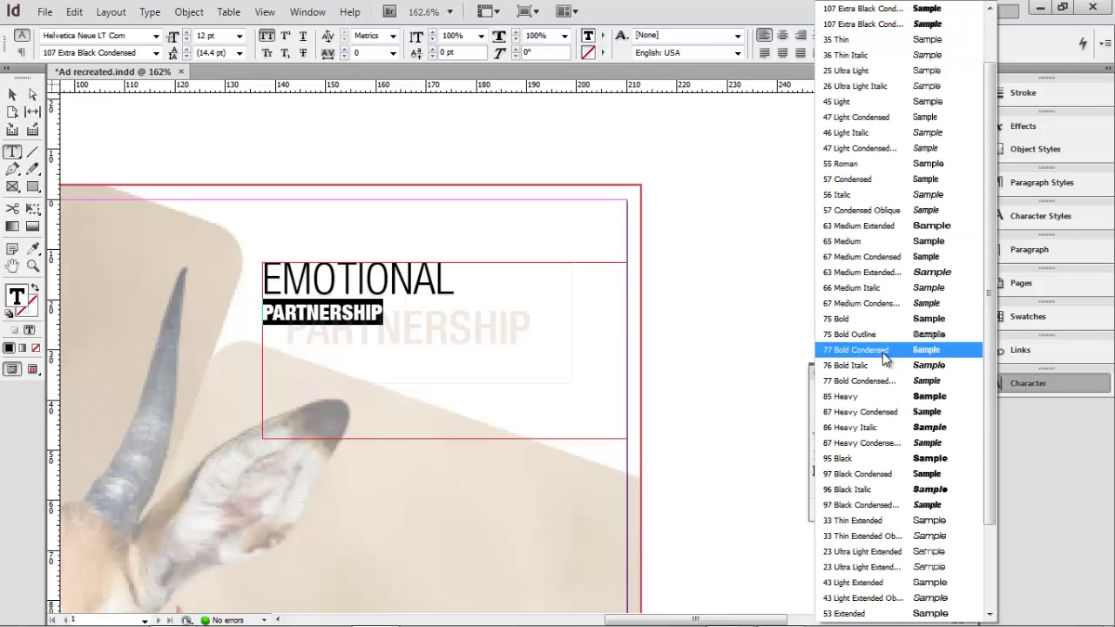
{"action": "scroll", "coordinate": [882, 352], "scroll_direction": "down", "scroll_amount": 2}
{"action": "key", "text": "Return"}
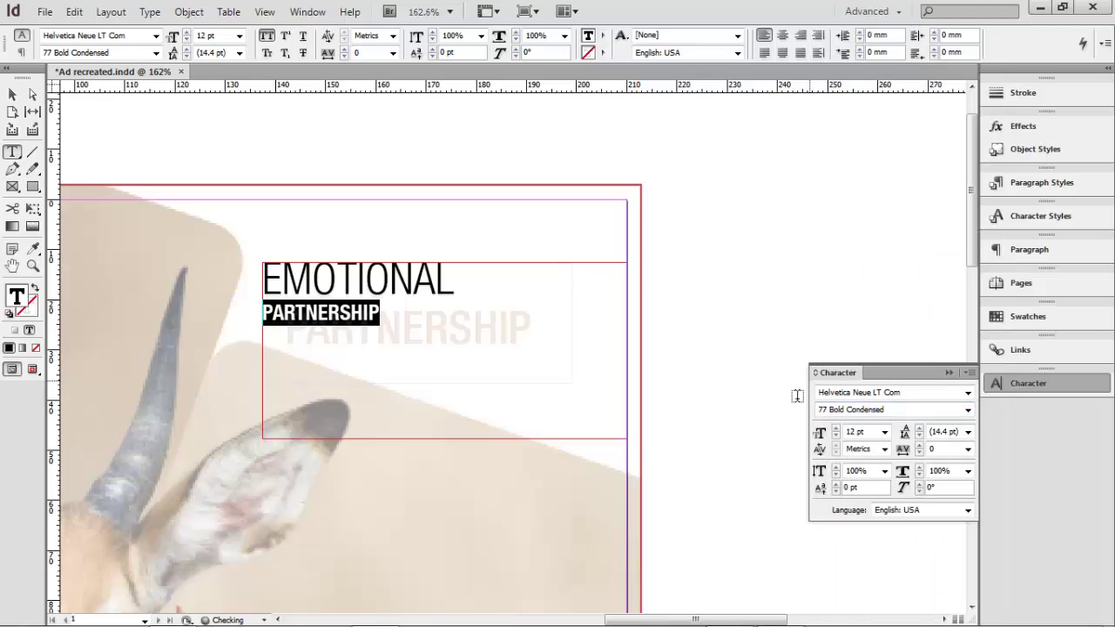
Step: Adjust the font size of PARTNERSHIP up to 27 pt and back down to 24 pt against the faded headline
{"action": "left_click", "coordinate": [836, 428]}
{"action": "left_click", "coordinate": [836, 430]}
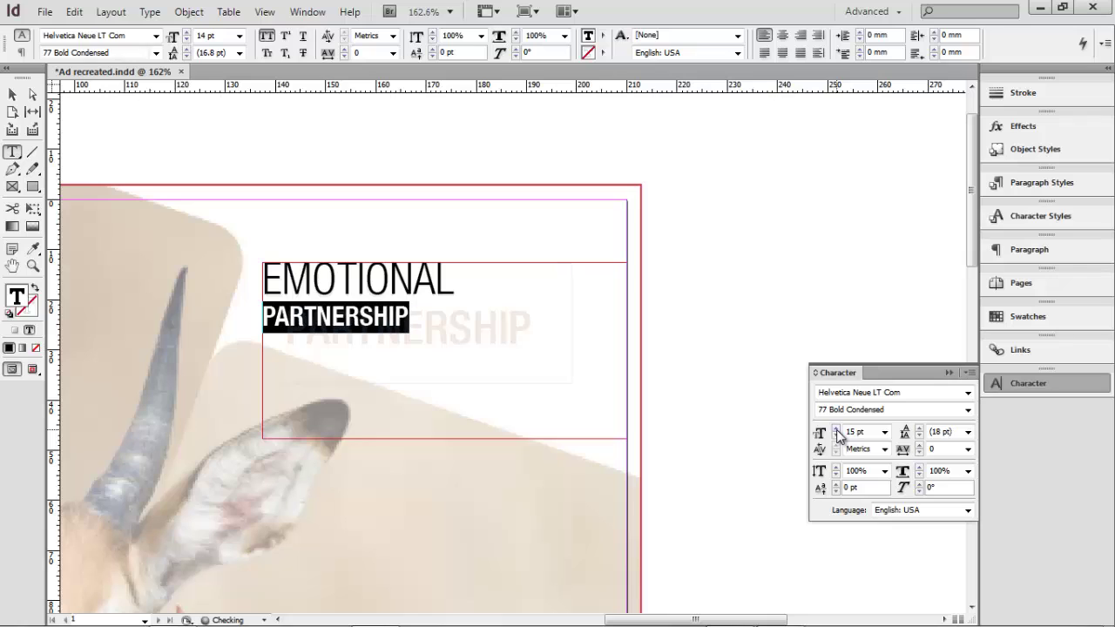
{"action": "left_click", "coordinate": [836, 429]}
{"action": "left_click", "coordinate": [836, 430]}
{"action": "left_click", "coordinate": [837, 429]}
{"action": "left_click", "coordinate": [836, 430]}
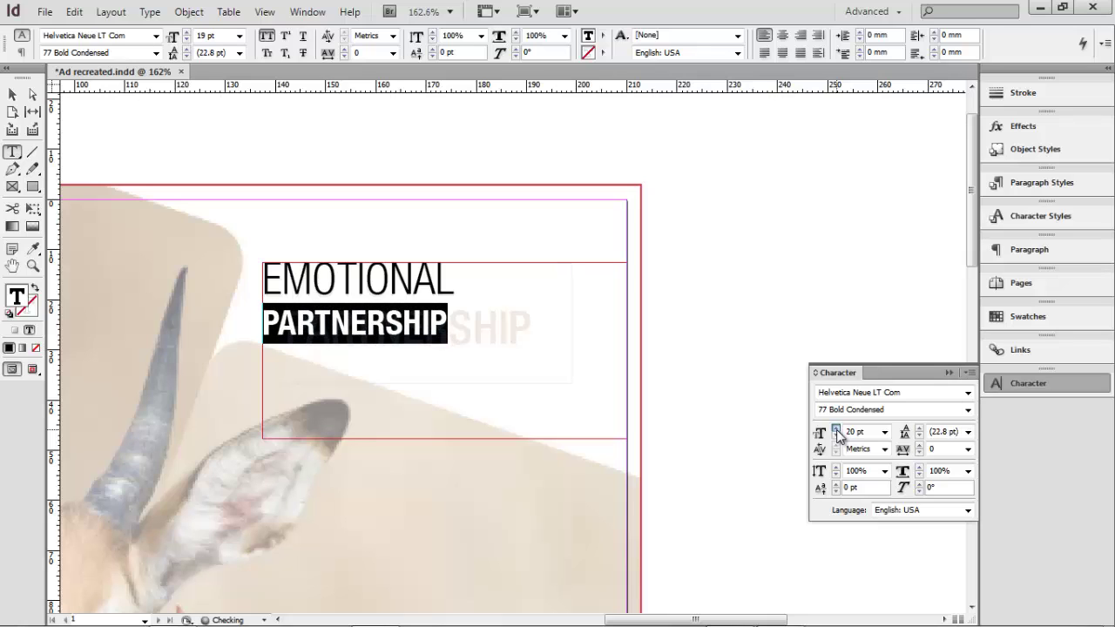
{"action": "left_click", "coordinate": [837, 430]}
{"action": "left_click", "coordinate": [836, 429]}
{"action": "left_click", "coordinate": [836, 429]}
{"action": "left_click", "coordinate": [836, 430]}
{"action": "left_click", "coordinate": [836, 429]}
{"action": "left_click", "coordinate": [836, 430]}
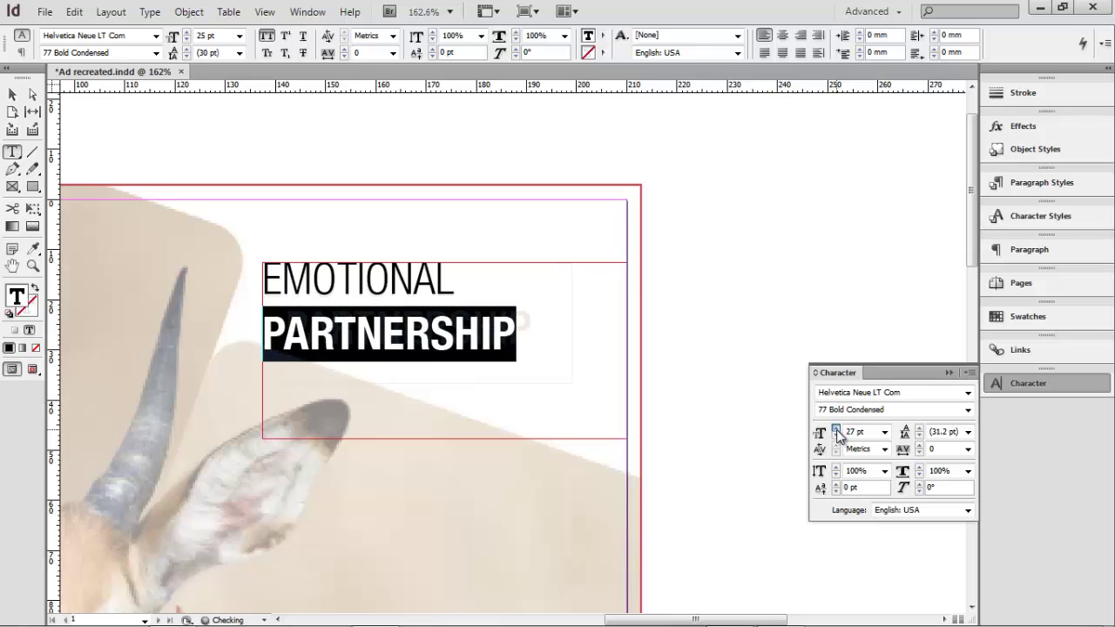
{"action": "left_click", "coordinate": [836, 429]}
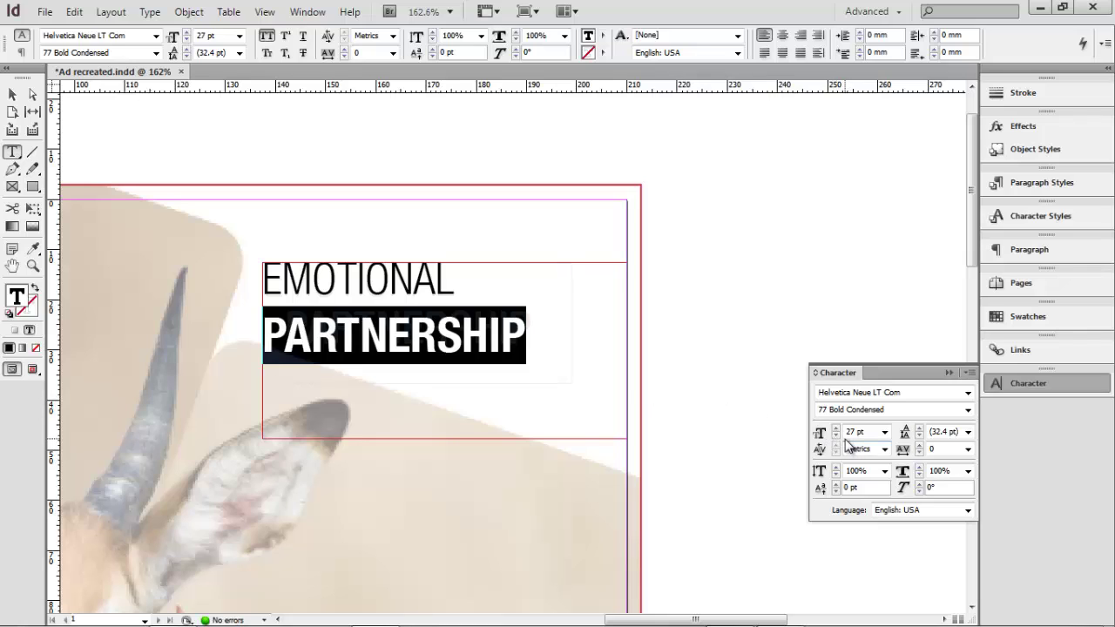
{"action": "left_click", "coordinate": [836, 436]}
{"action": "left_click", "coordinate": [836, 436]}
{"action": "left_click", "coordinate": [837, 436]}
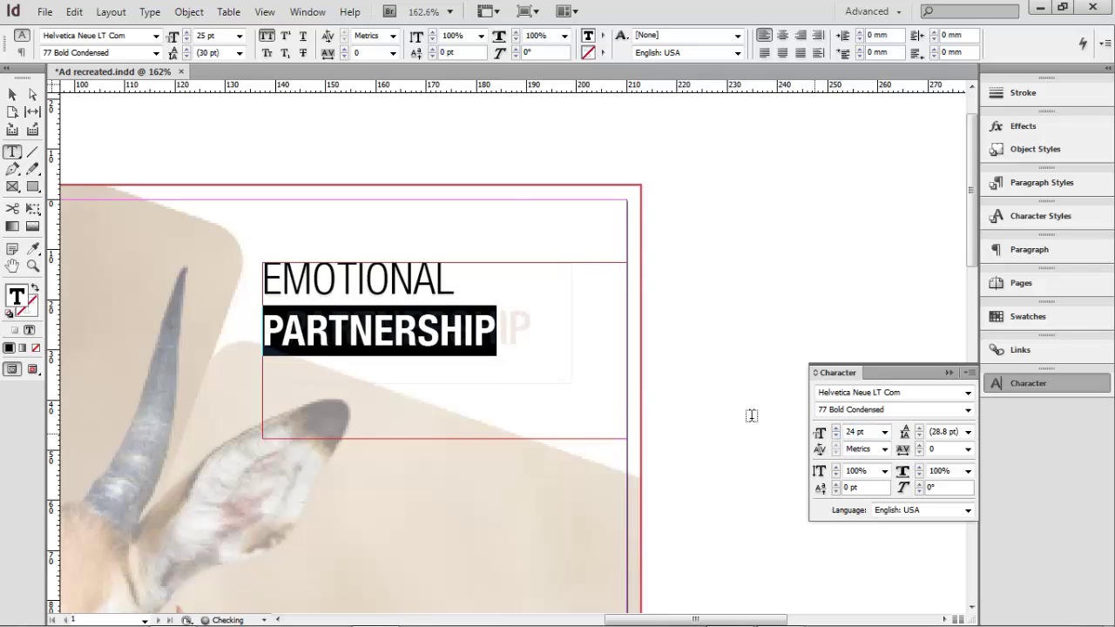
Step: Indent PARTNERSHIP with leading spaces to line up with the faded word and set its font size to 25 pt
{"action": "left_click", "coordinate": [265, 327]}
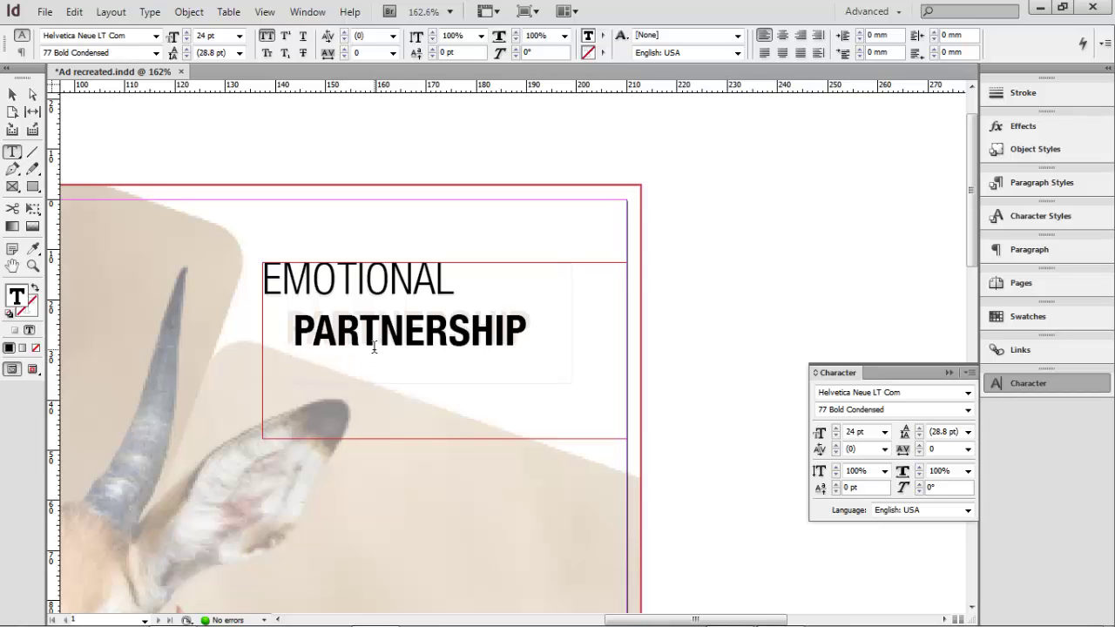
{"action": "key", "text": "BackSpace"}
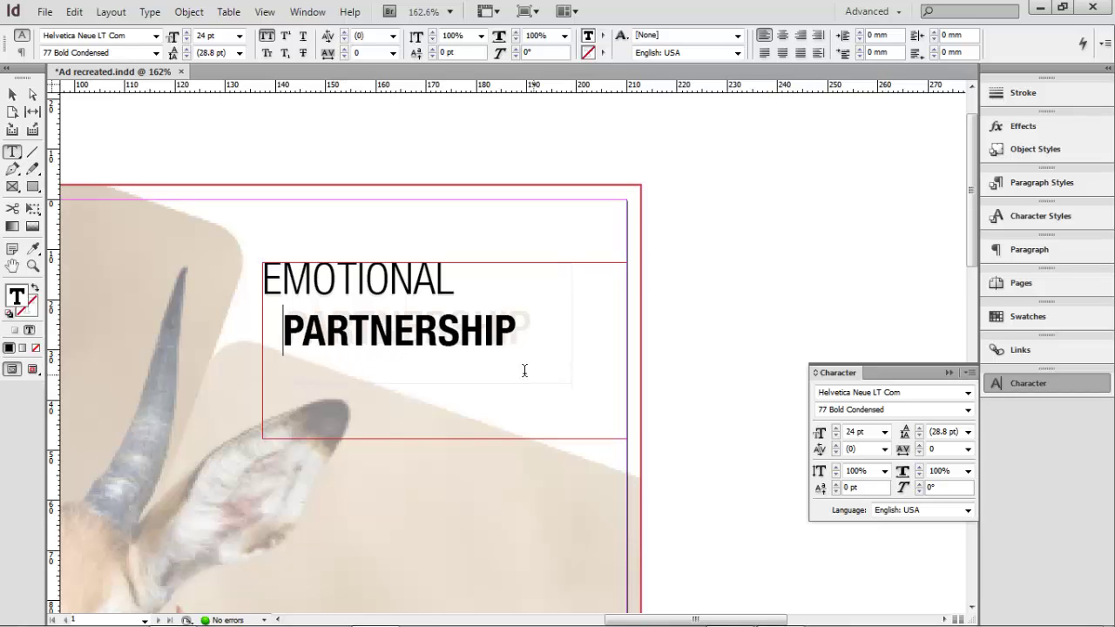
{"action": "left_click_drag", "start_coordinate": [291, 323], "coordinate": [528, 344]}
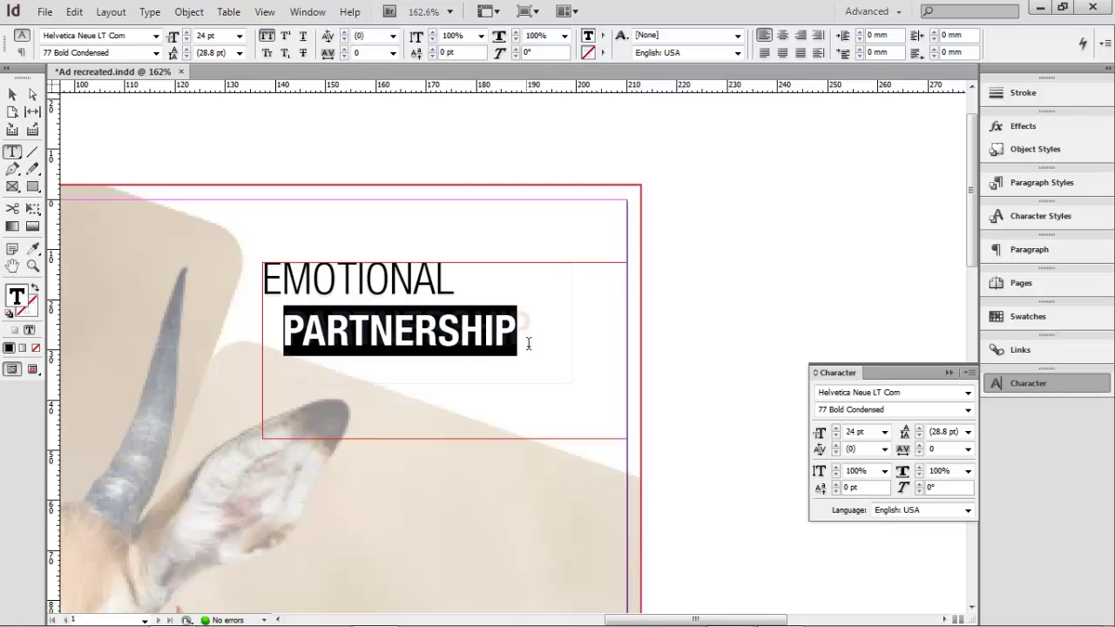
{"action": "left_click", "coordinate": [836, 428]}
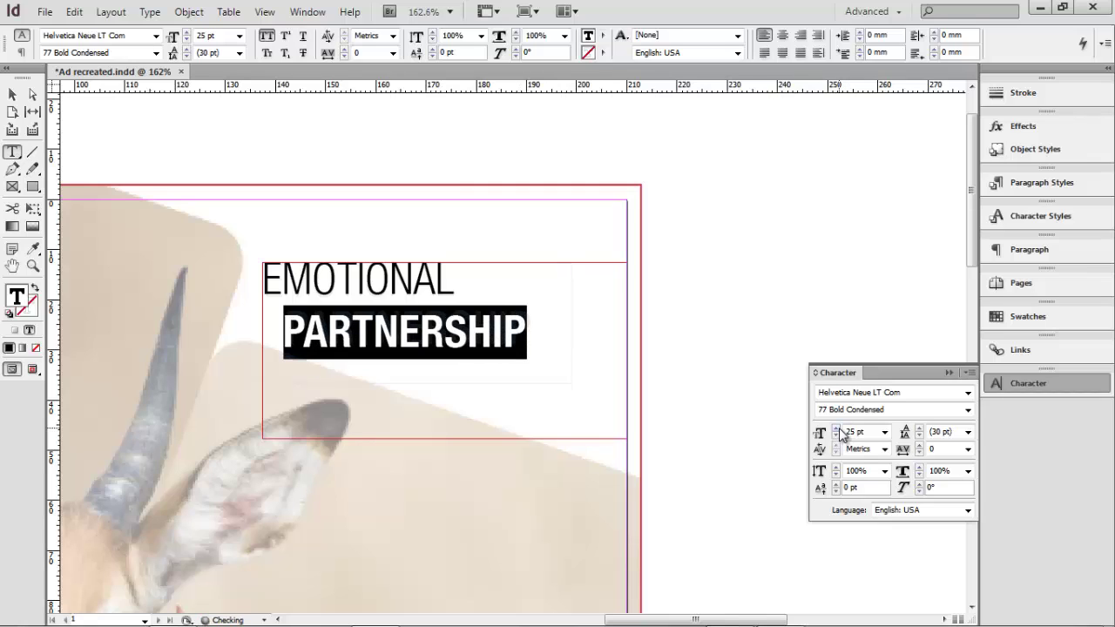
{"action": "left_click", "coordinate": [460, 349]}
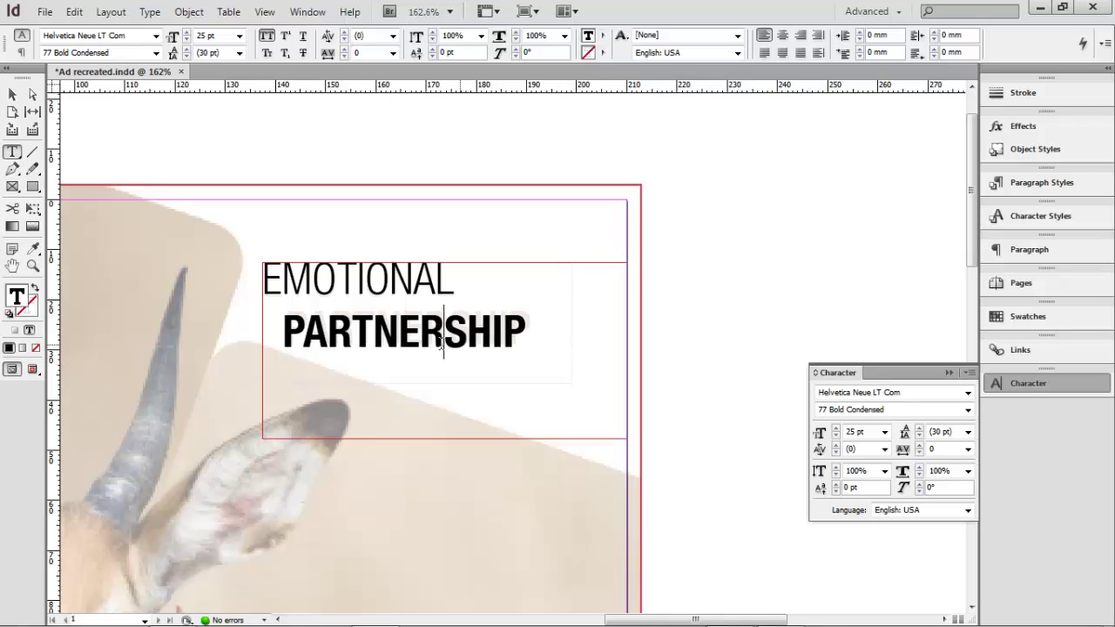
Step: Set the leading of PARTNERSHIP to 29 pt
{"action": "left_click", "coordinate": [285, 329]}
{"action": "double_click", "coordinate": [306, 367]}
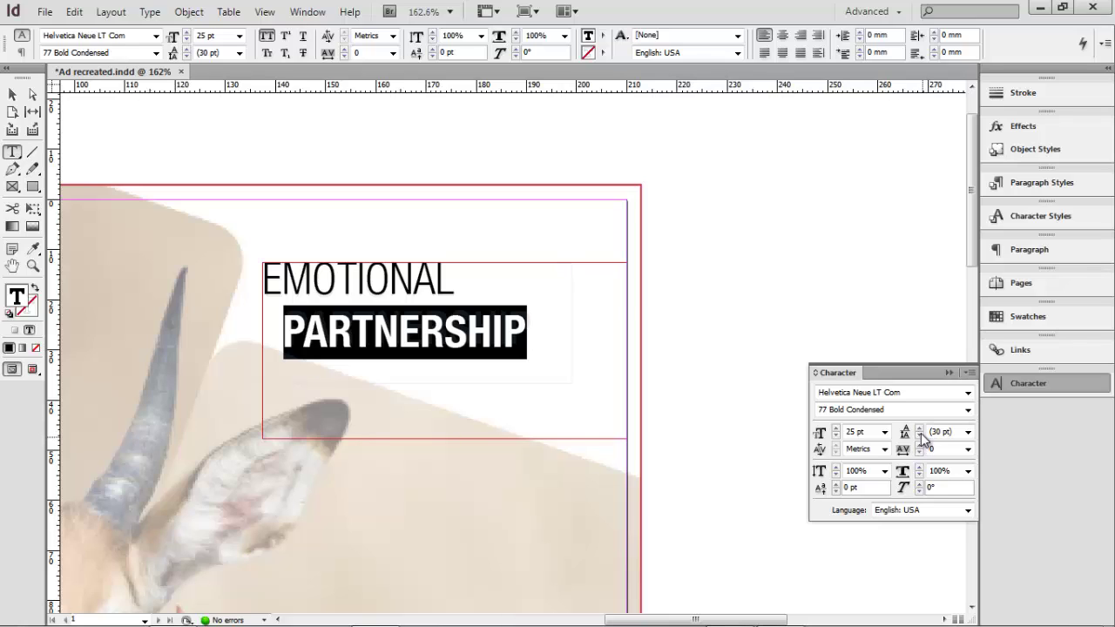
{"action": "left_click", "coordinate": [920, 436]}
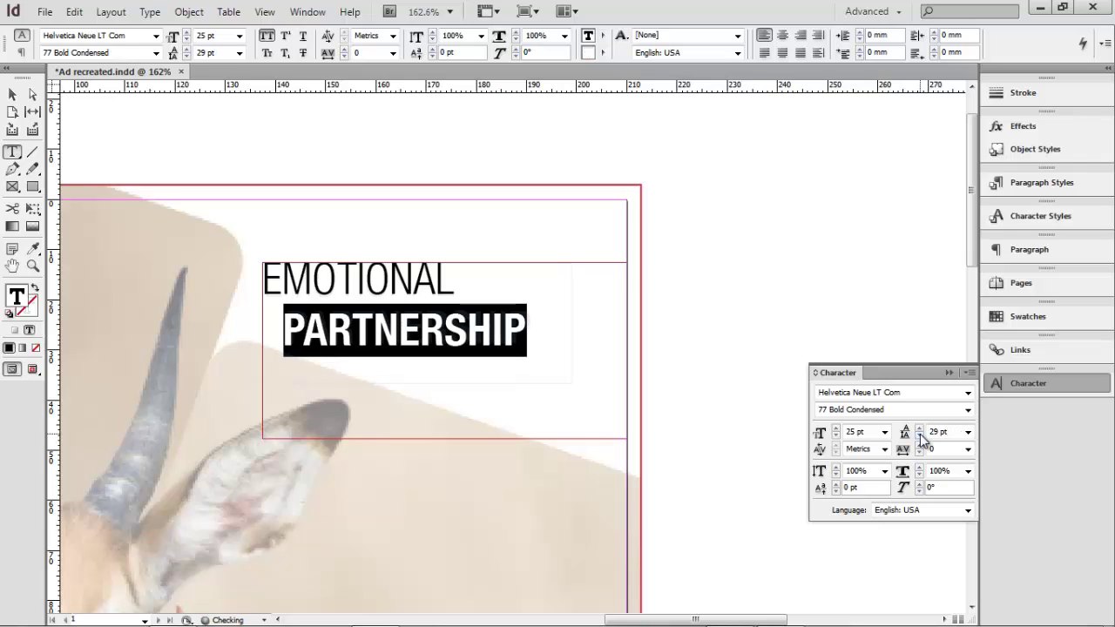
{"action": "left_click", "coordinate": [469, 411]}
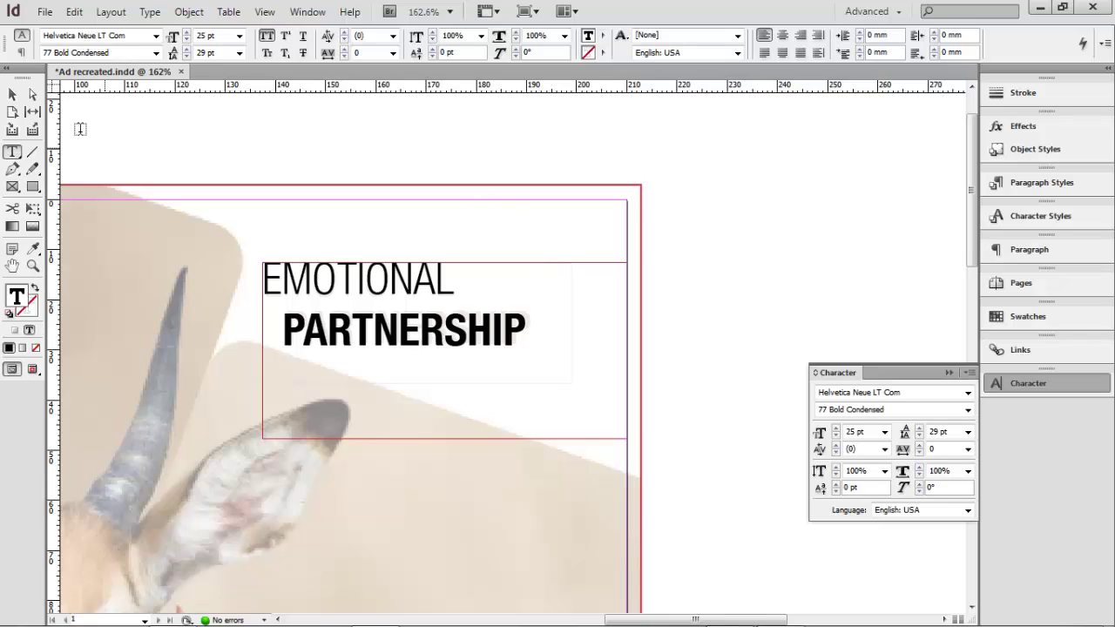
Step: Shrink the headline's text frame to fit the EMOTIONAL PARTNERSHIP text, leaving the frame deselected
{"action": "left_click", "coordinate": [12, 95]}
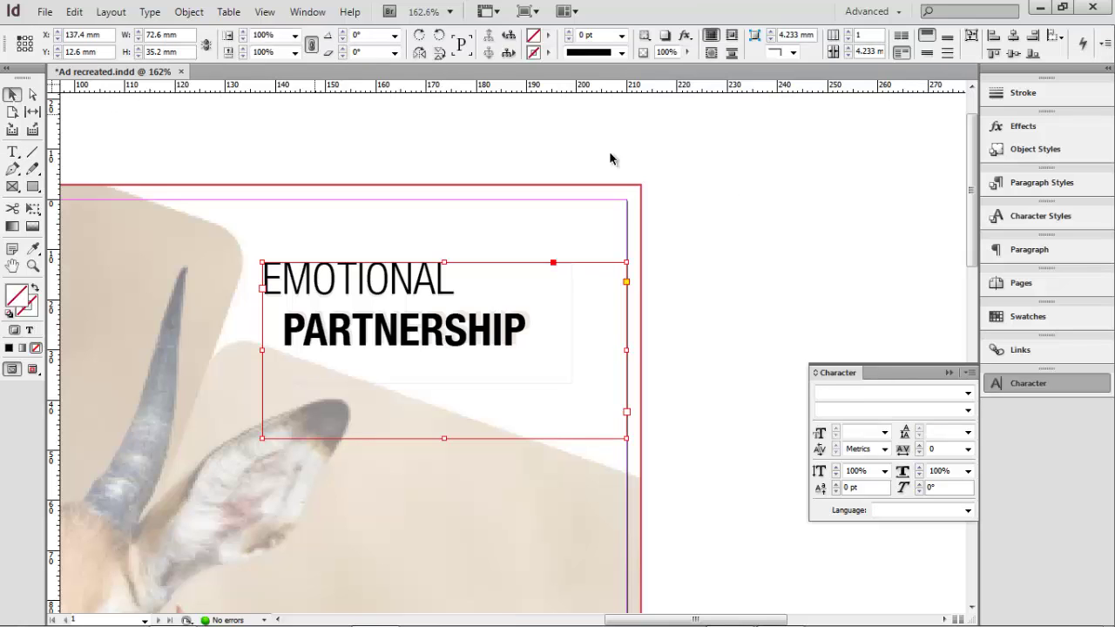
{"action": "left_click", "coordinate": [716, 241]}
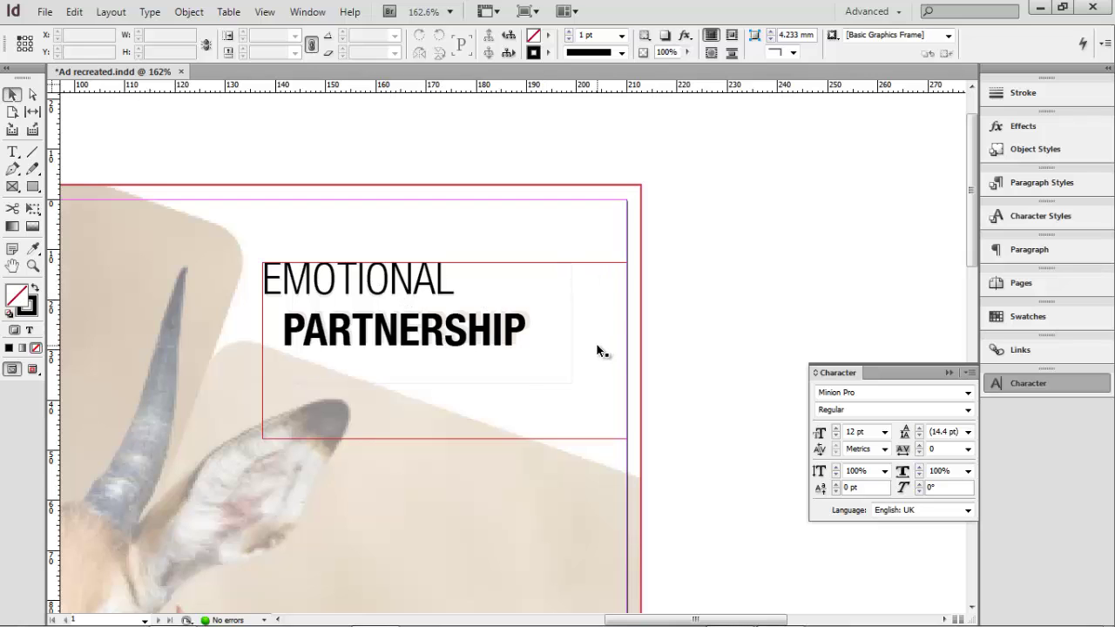
{"action": "left_click", "coordinate": [491, 351]}
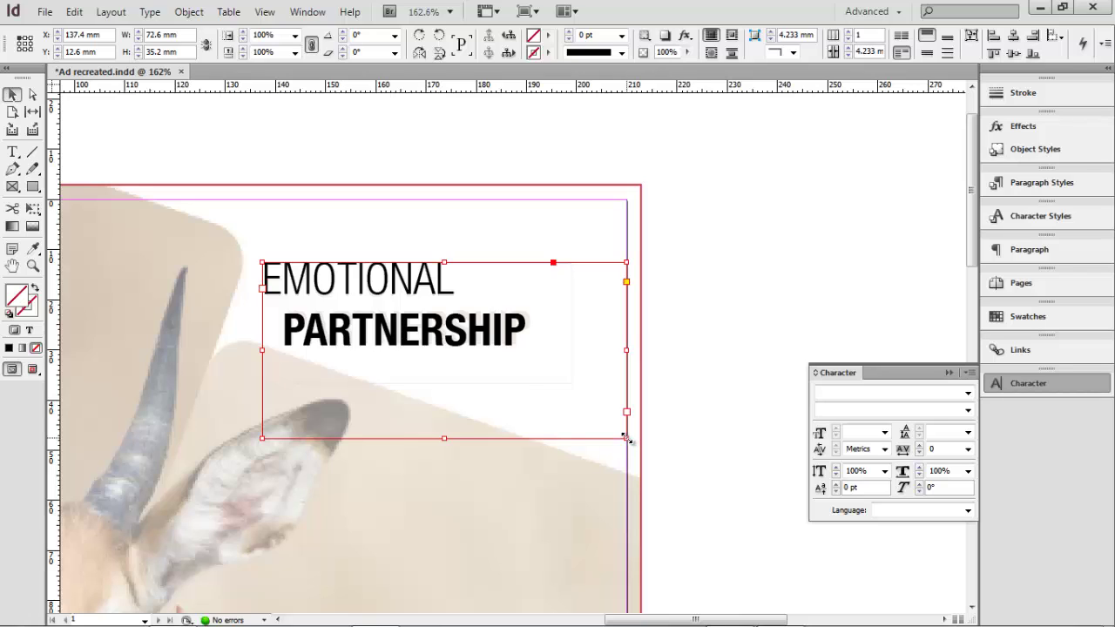
{"action": "double_click", "coordinate": [626, 437]}
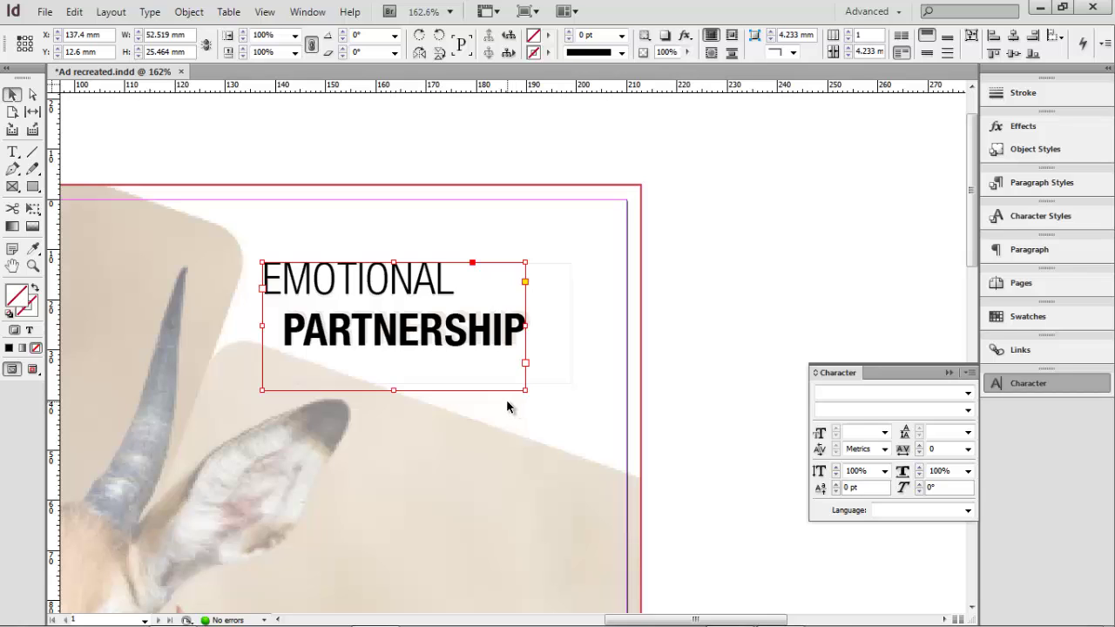
{"action": "left_click", "coordinate": [509, 407]}
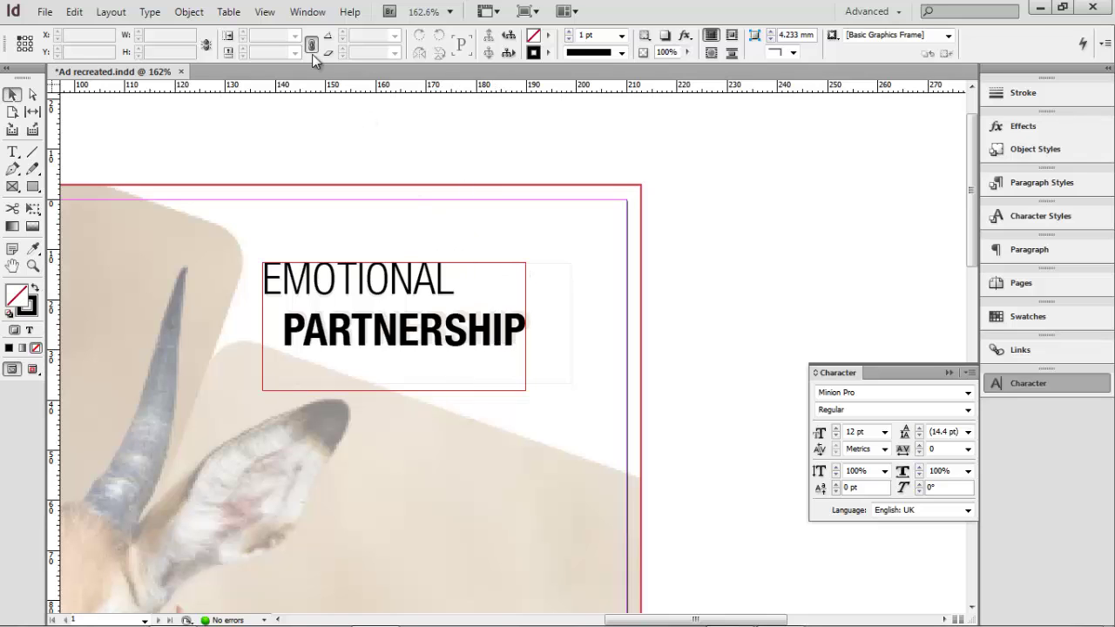
Step: Hide the frame edges across the document
{"action": "left_click", "coordinate": [264, 12]}
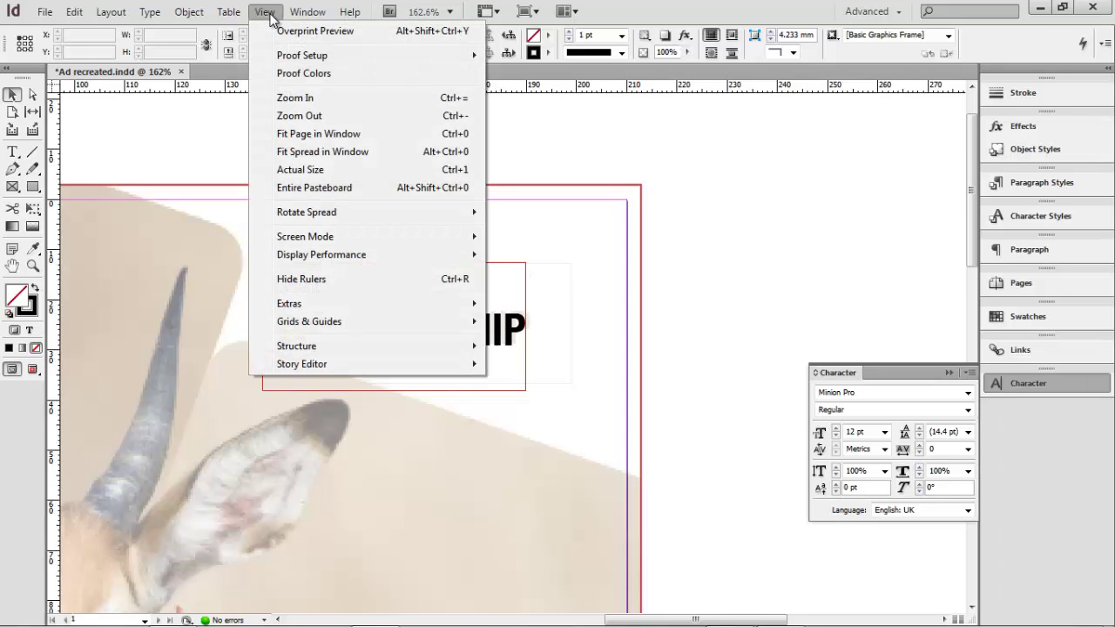
{"action": "mouse_move", "coordinate": [287, 303]}
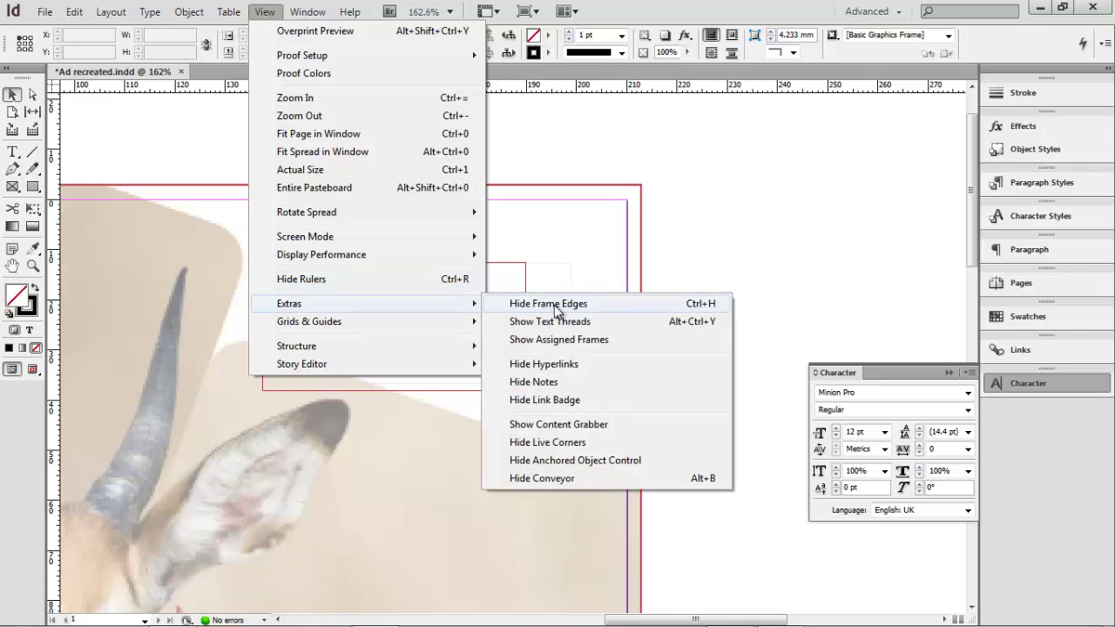
{"action": "left_click", "coordinate": [555, 307]}
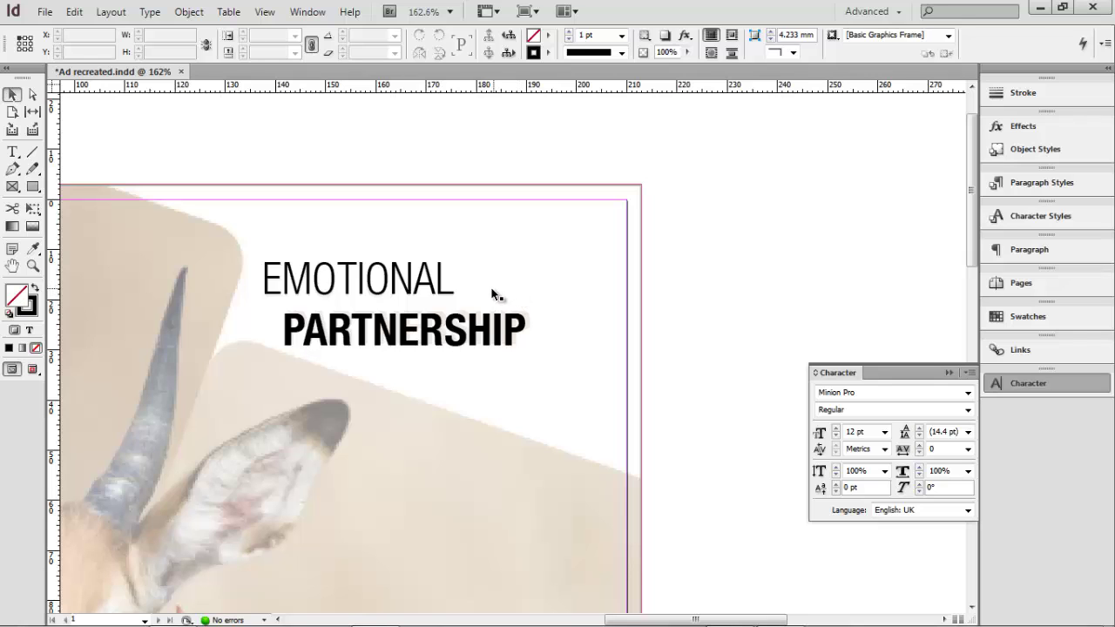
Step: Cut the paragraph from "Harmless pest control for the impala." through "symbiotic relationship." out of the text frame on the pasteboard
{"action": "key", "text": "ctrl+0"}
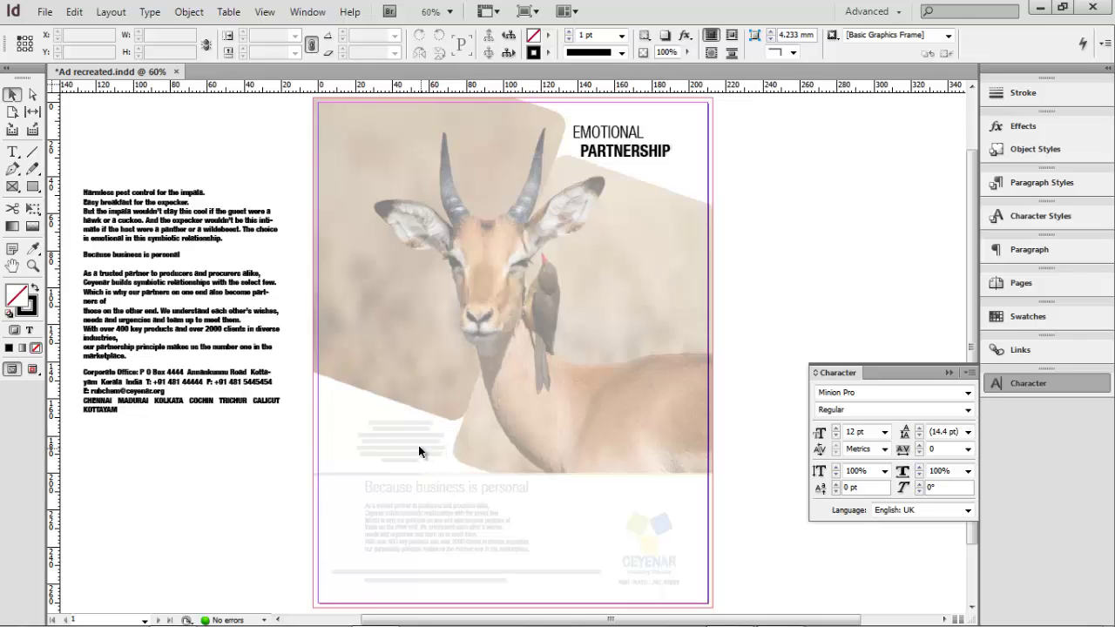
{"action": "left_click_drag", "start_coordinate": [302, 358], "coordinate": [517, 497]}
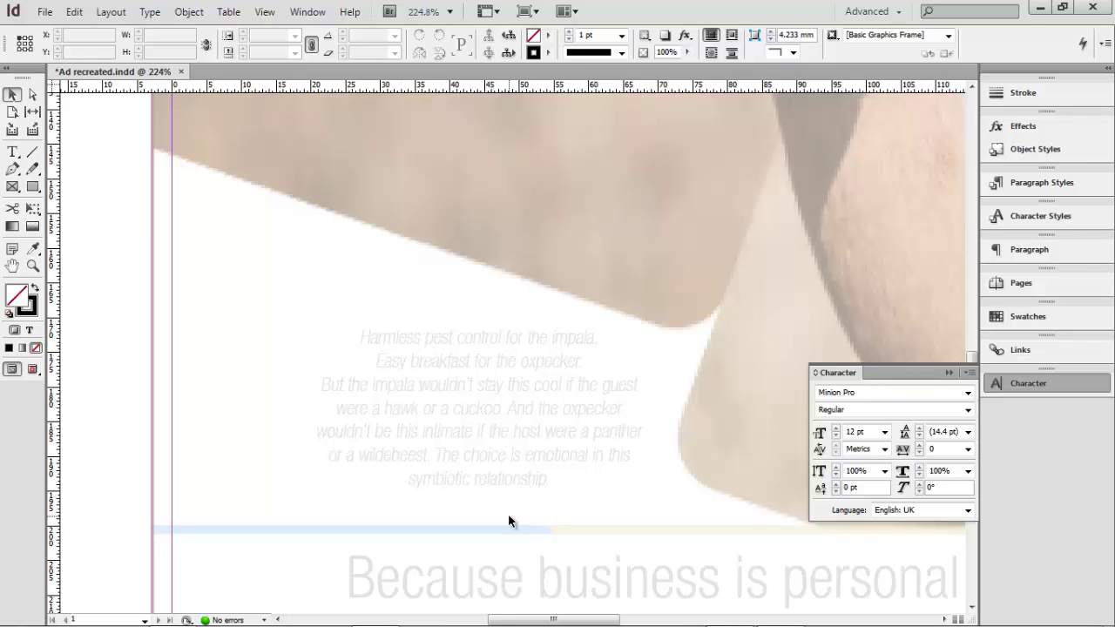
{"action": "scroll", "coordinate": [436, 380], "scroll_direction": "up", "scroll_amount": 8}
{"action": "scroll", "coordinate": [374, 301], "scroll_direction": "left", "scroll_amount": 8}
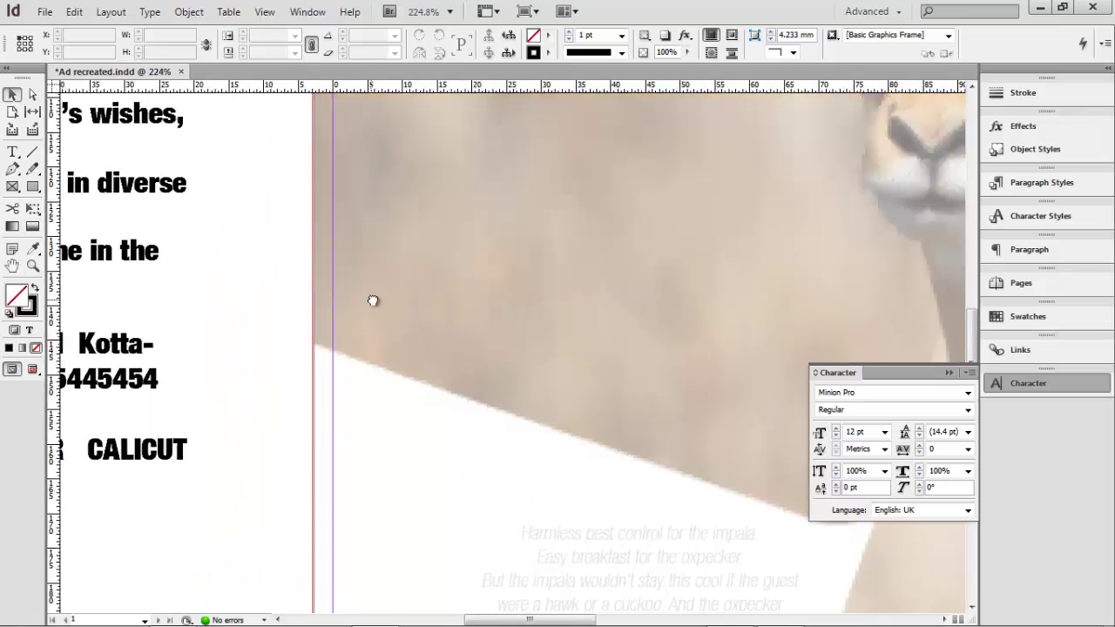
{"action": "scroll", "coordinate": [389, 335], "scroll_direction": "up", "scroll_amount": 5}
{"action": "scroll", "coordinate": [390, 334], "scroll_direction": "left", "scroll_amount": 10}
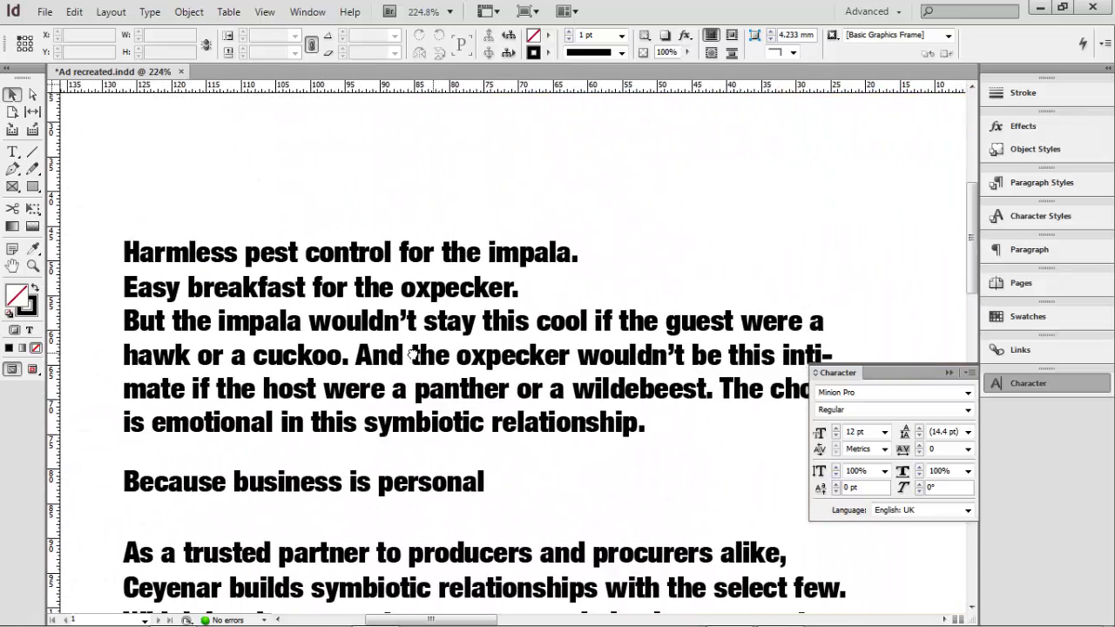
{"action": "double_click", "coordinate": [126, 245]}
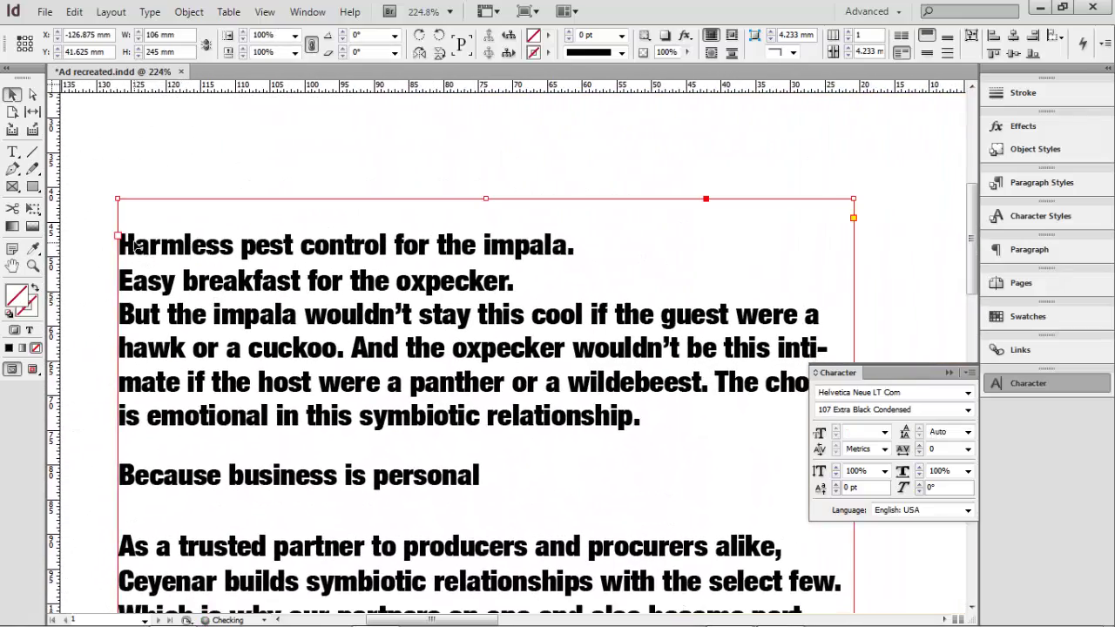
{"action": "left_click_drag", "start_coordinate": [121, 245], "coordinate": [649, 406]}
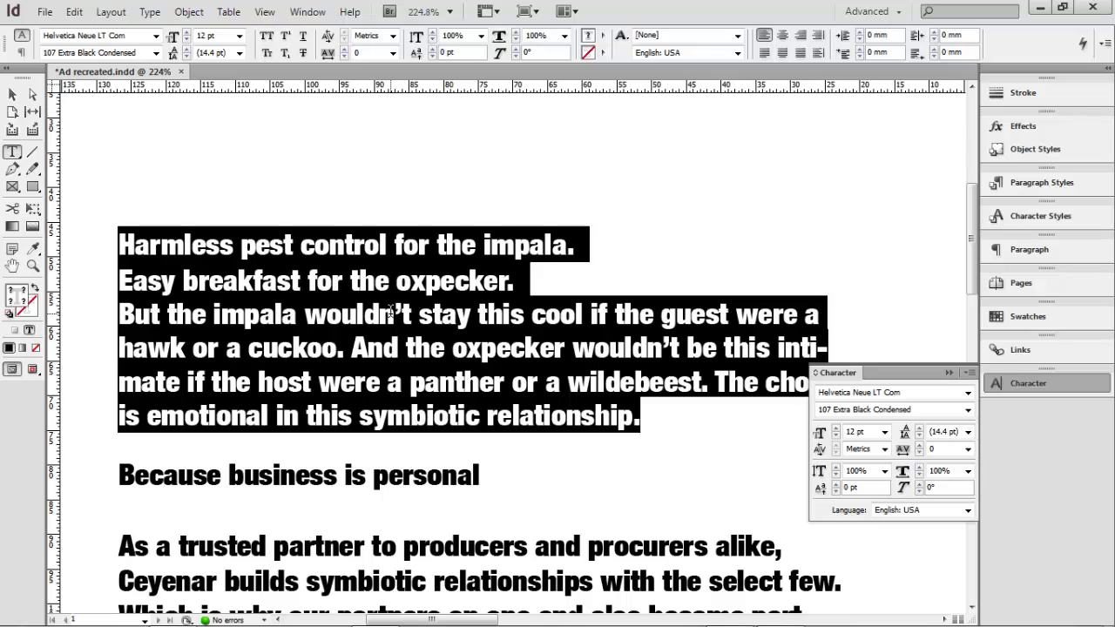
{"action": "left_click", "coordinate": [389, 312]}
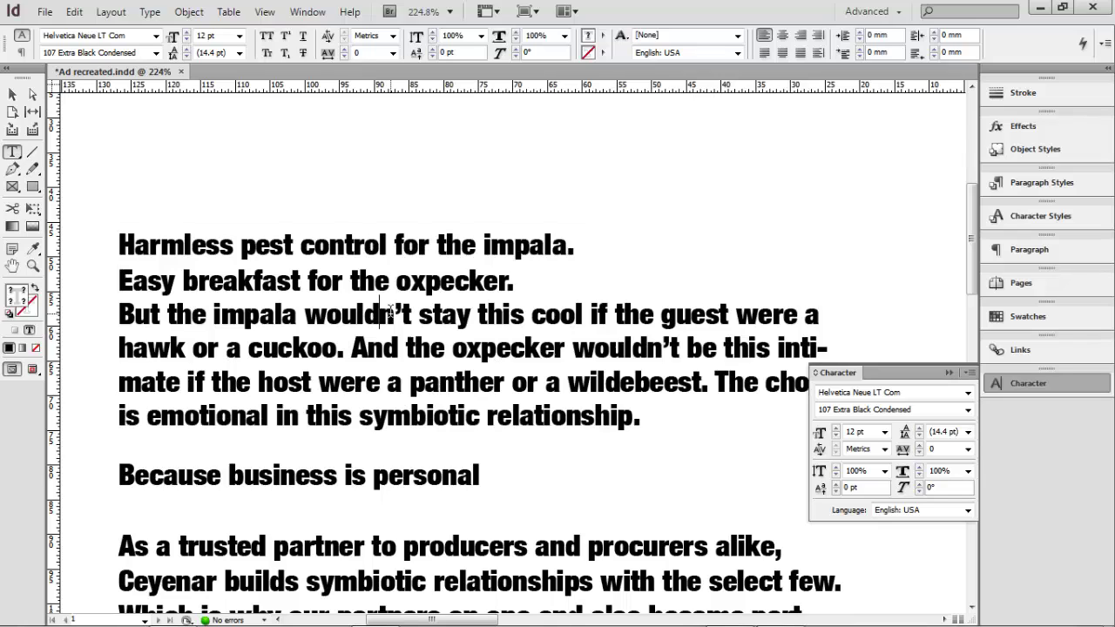
{"action": "left_click", "coordinate": [120, 243]}
{"action": "left_click", "coordinate": [642, 420], "text": "shift"}
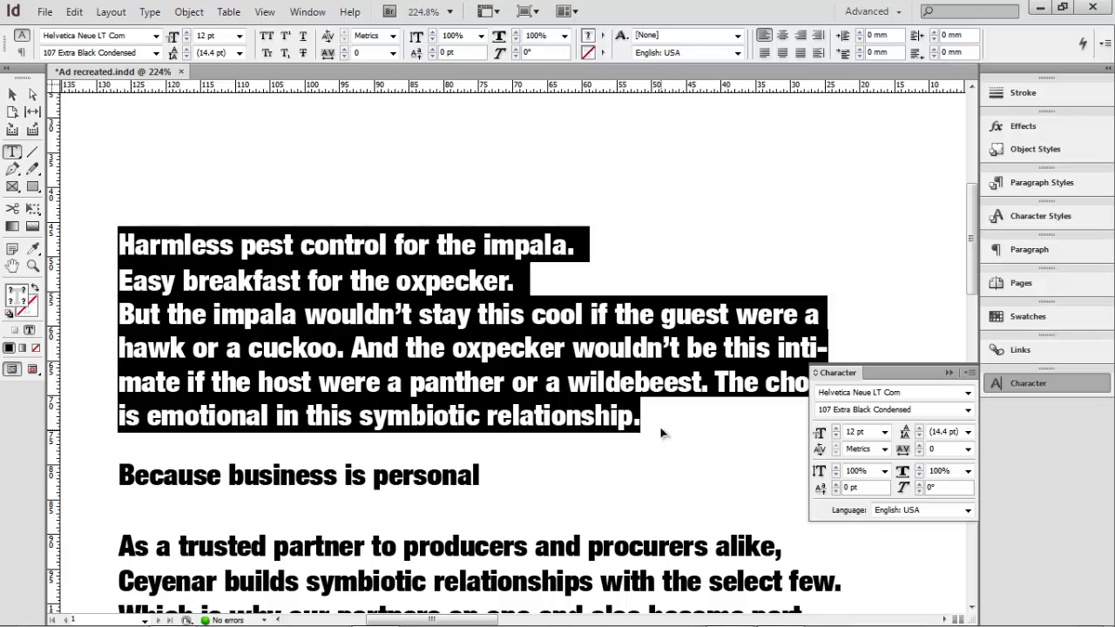
{"action": "key", "text": "BackSpace"}
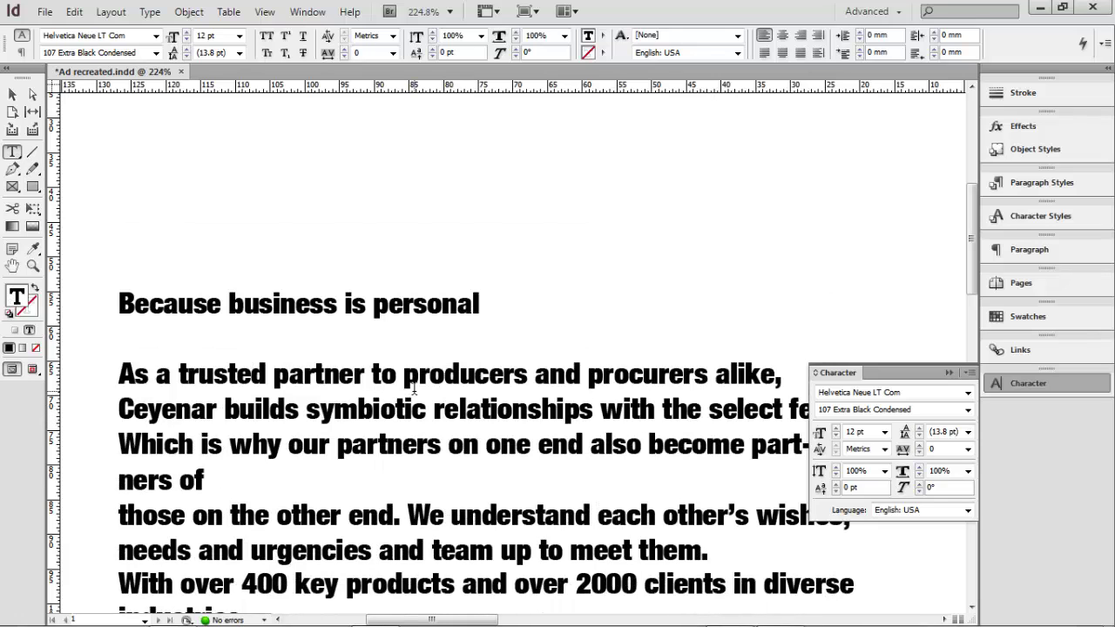
Step: Draw a text frame about 61 × 32 mm over the faded impala paragraph and paste the cut text into it
{"action": "scroll", "coordinate": [570, 369], "scroll_direction": "down", "scroll_amount": 6}
{"action": "scroll", "coordinate": [570, 368], "scroll_direction": "right", "scroll_amount": 10}
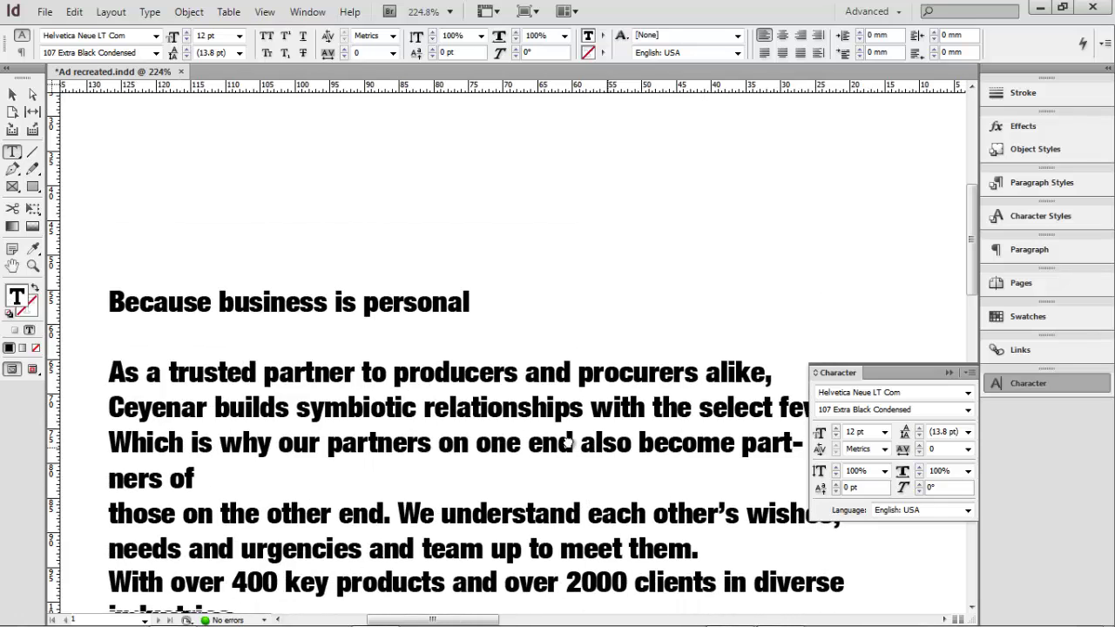
{"action": "scroll", "coordinate": [581, 417], "scroll_direction": "down", "scroll_amount": 6}
{"action": "scroll", "coordinate": [581, 416], "scroll_direction": "right", "scroll_amount": 8}
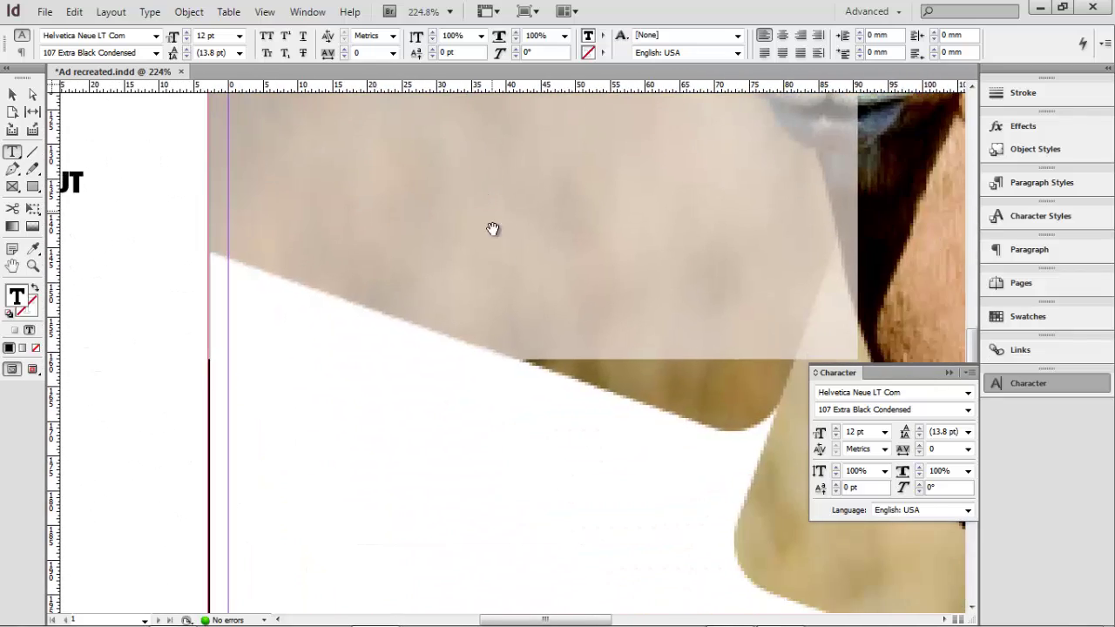
{"action": "scroll", "coordinate": [547, 164], "scroll_direction": "down", "scroll_amount": 3}
{"action": "scroll", "coordinate": [547, 164], "scroll_direction": "right", "scroll_amount": 4}
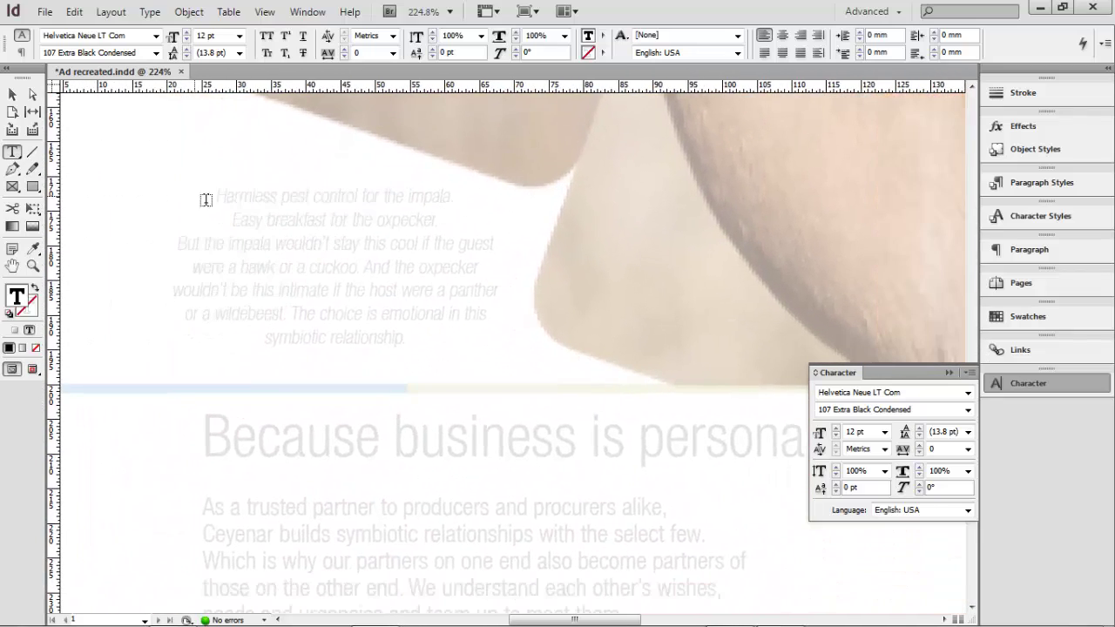
{"action": "left_click_drag", "start_coordinate": [138, 152], "coordinate": [552, 375]}
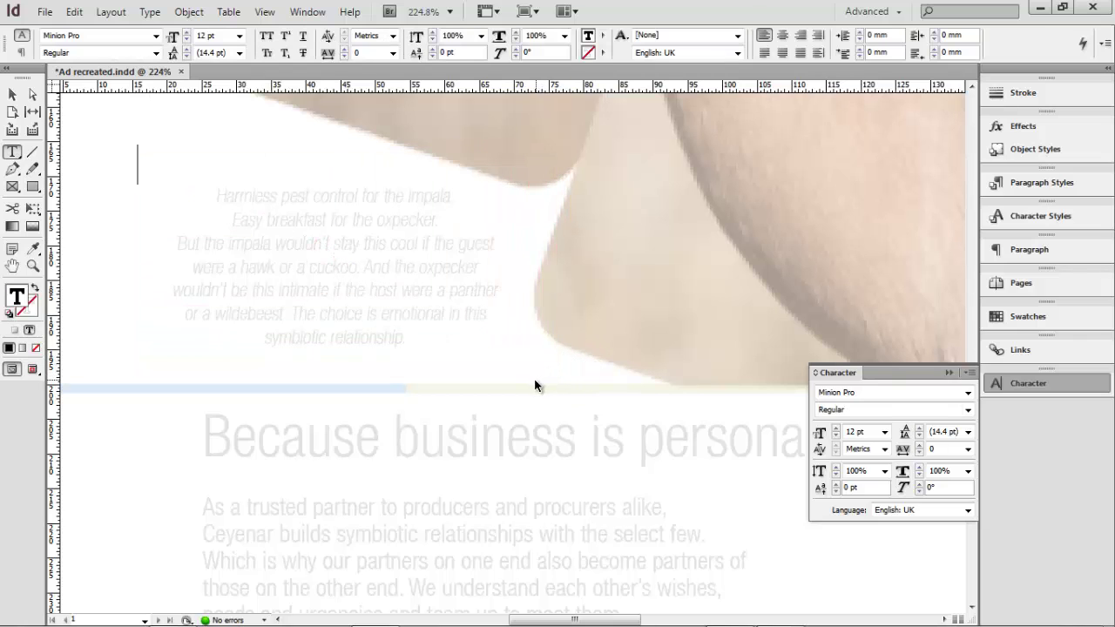
{"action": "key", "text": "ctrl+v"}
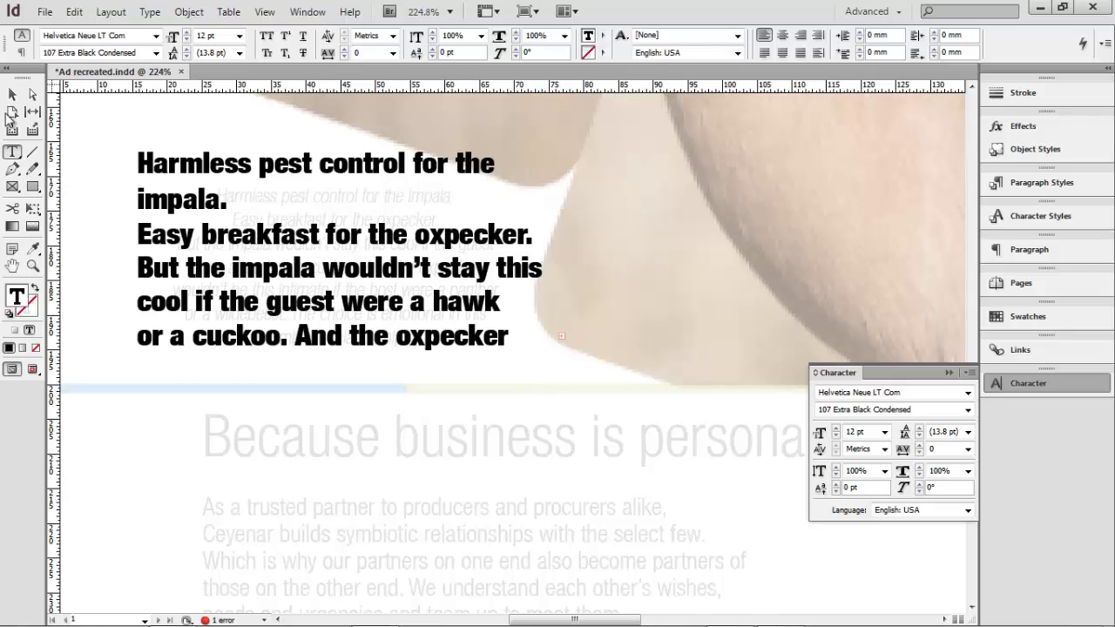
Step: Inspect the document's text error in Preflight, go to the text frame it refers to, and close the report
{"action": "left_click", "coordinate": [12, 93]}
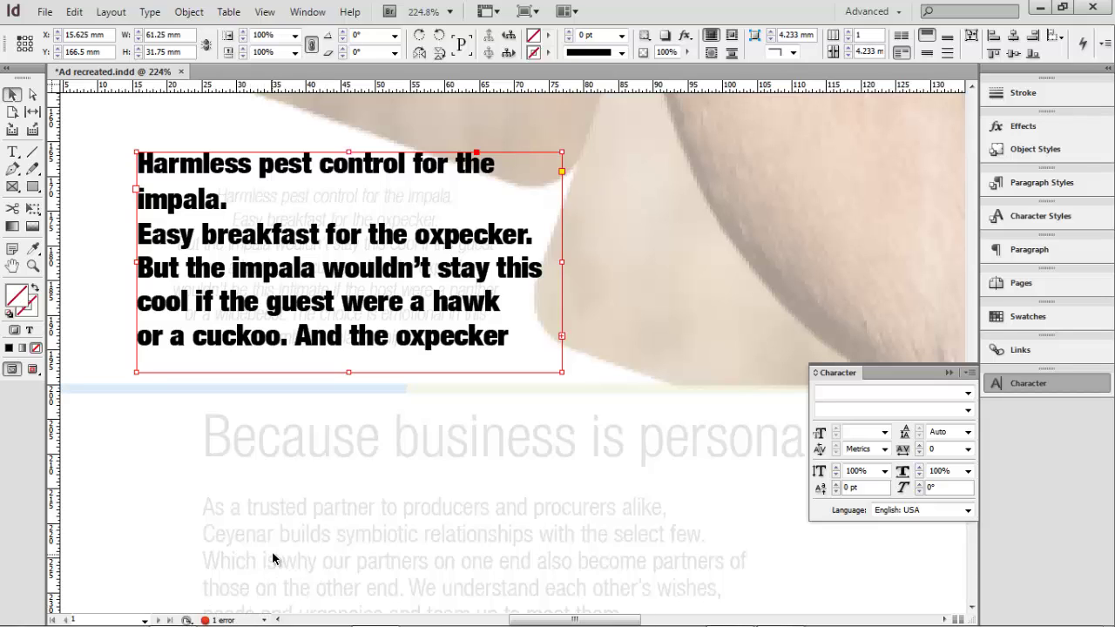
{"action": "double_click", "coordinate": [224, 620]}
{"action": "left_click_drag", "start_coordinate": [595, 202], "coordinate": [906, 122]}
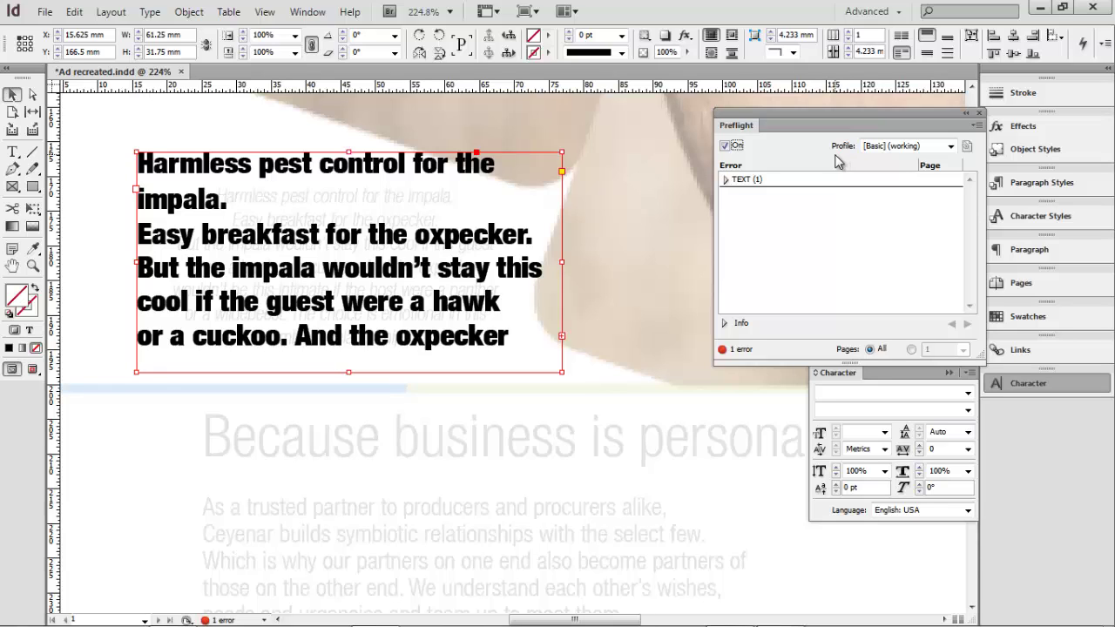
{"action": "left_click", "coordinate": [727, 180]}
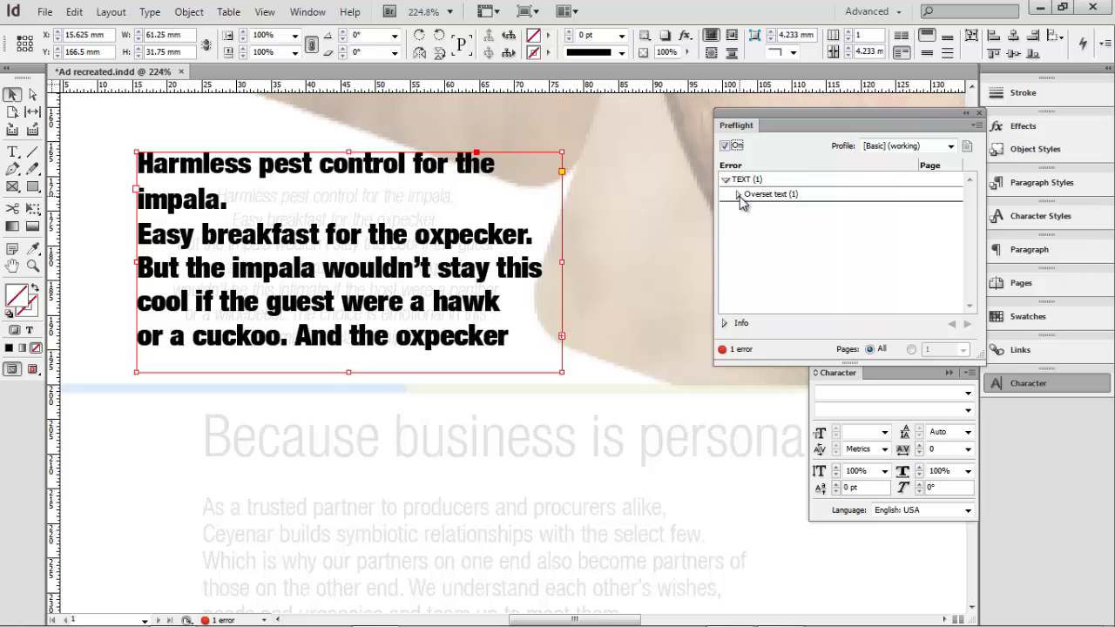
{"action": "left_click", "coordinate": [738, 195]}
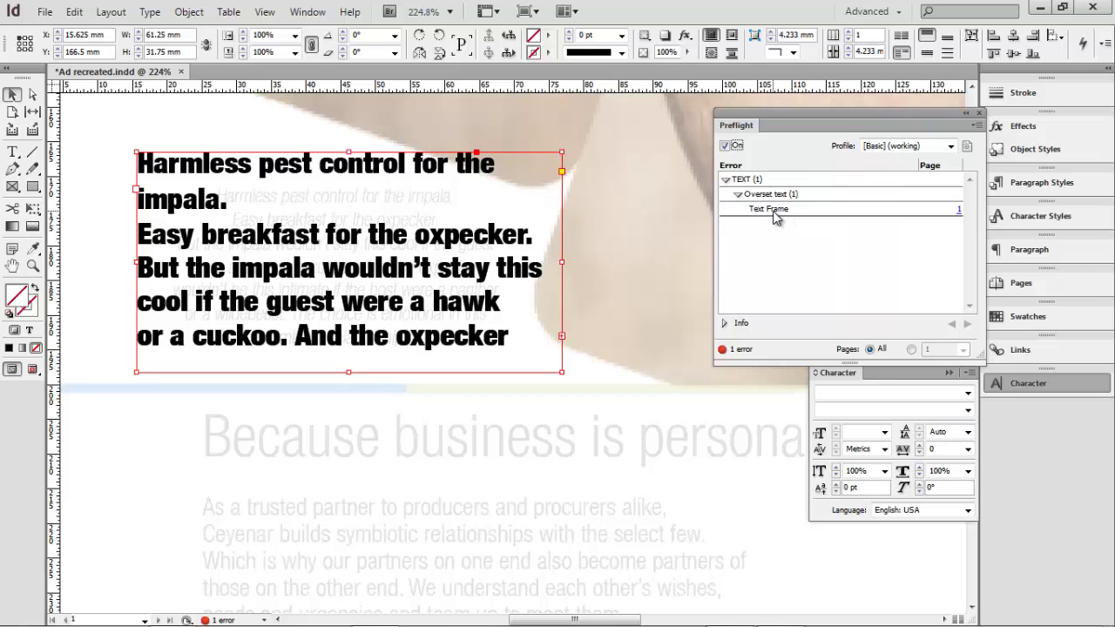
{"action": "double_click", "coordinate": [773, 211]}
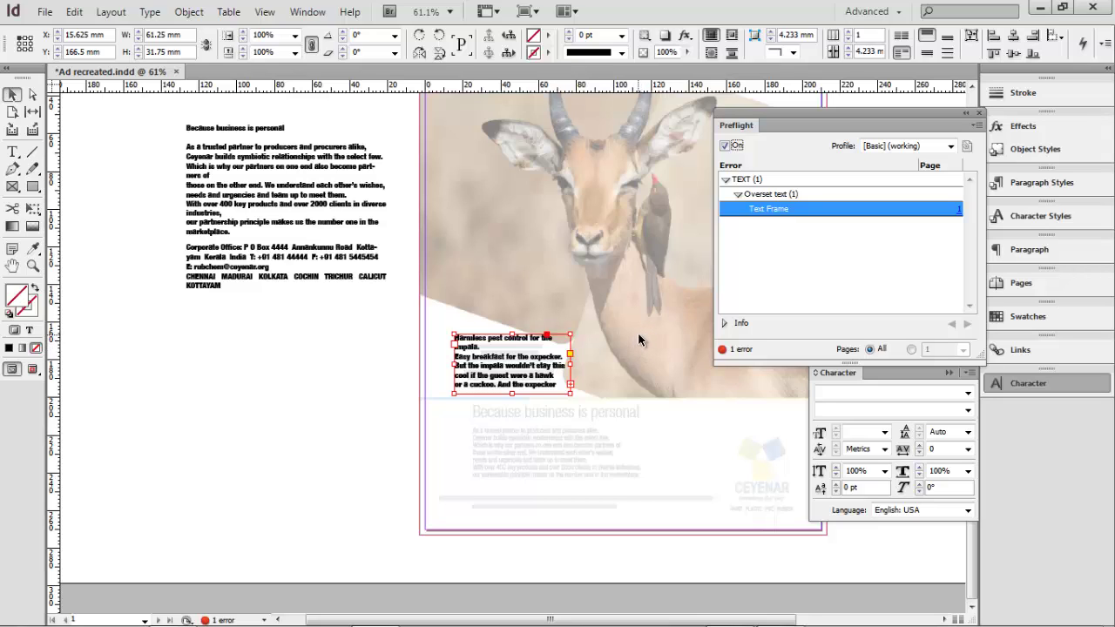
{"action": "left_click", "coordinate": [980, 116]}
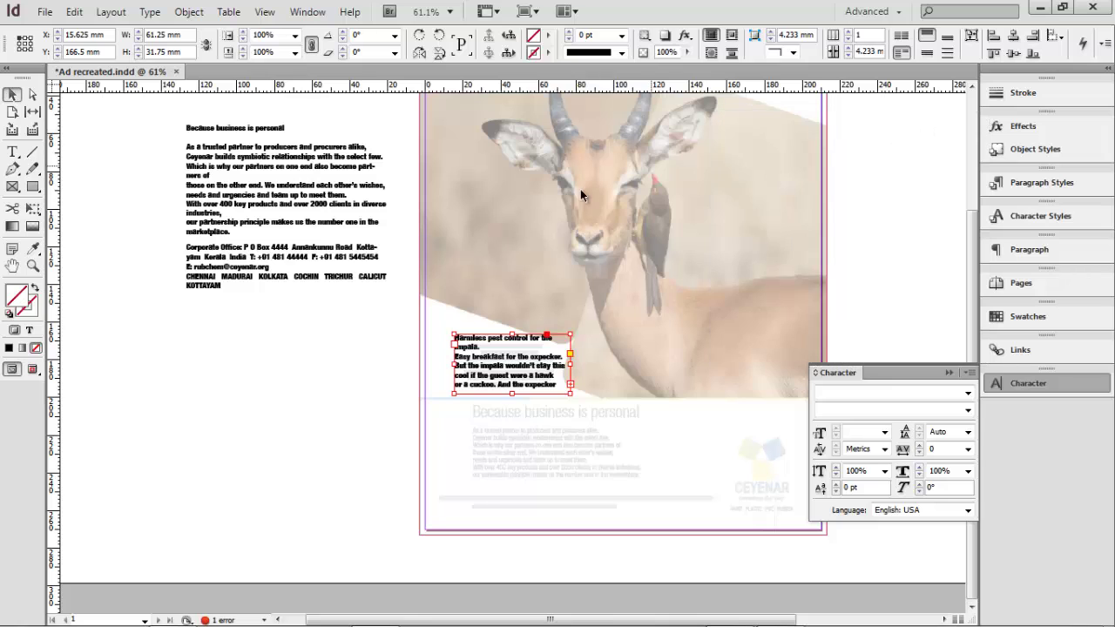
Step: Enlarge the impala paragraph's text frame to about 88 × 52 mm so all of its text fits
{"action": "left_click", "coordinate": [34, 267]}
{"action": "left_click_drag", "start_coordinate": [396, 284], "coordinate": [716, 489]}
{"action": "left_click", "coordinate": [13, 94]}
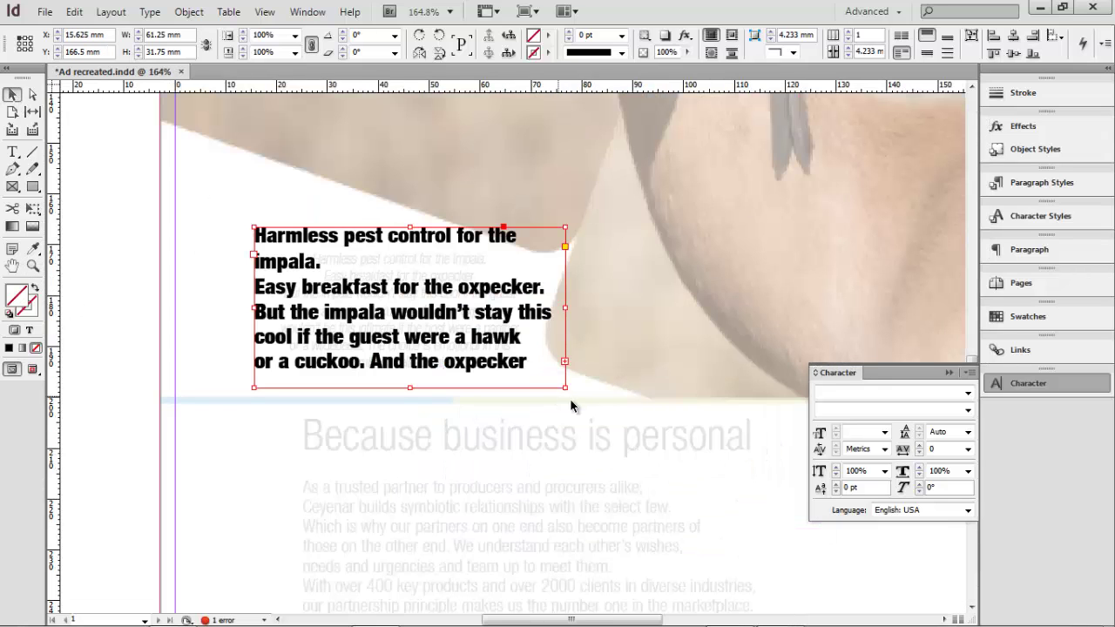
{"action": "left_click_drag", "start_coordinate": [566, 387], "coordinate": [706, 491]}
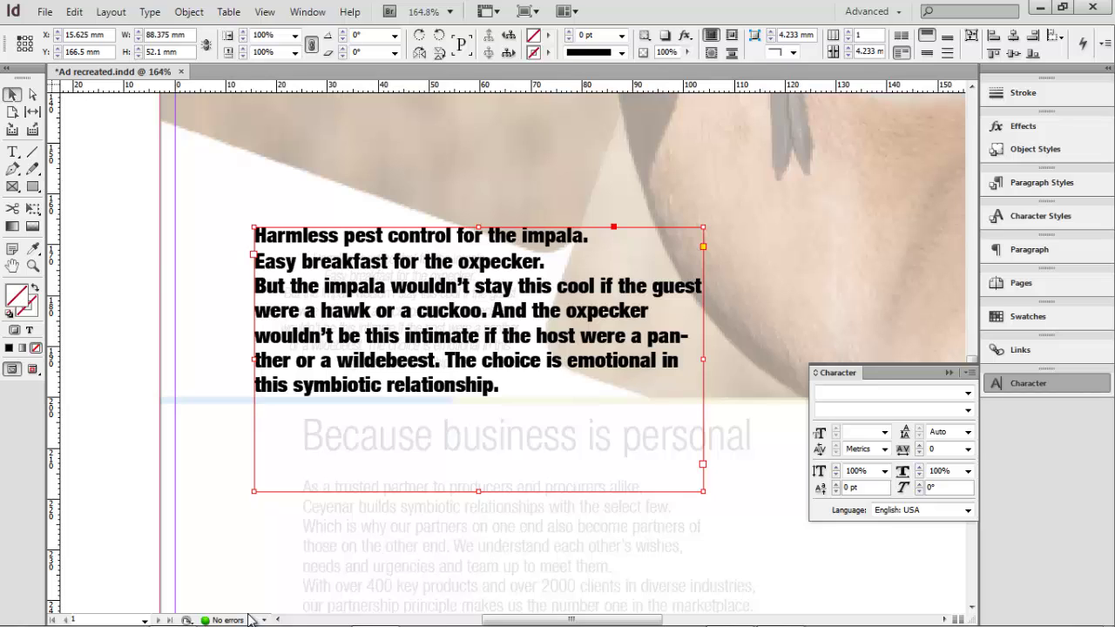
Step: Centre-align all the text of the impala paragraph, comparing it with left alignment
{"action": "double_click", "coordinate": [512, 351]}
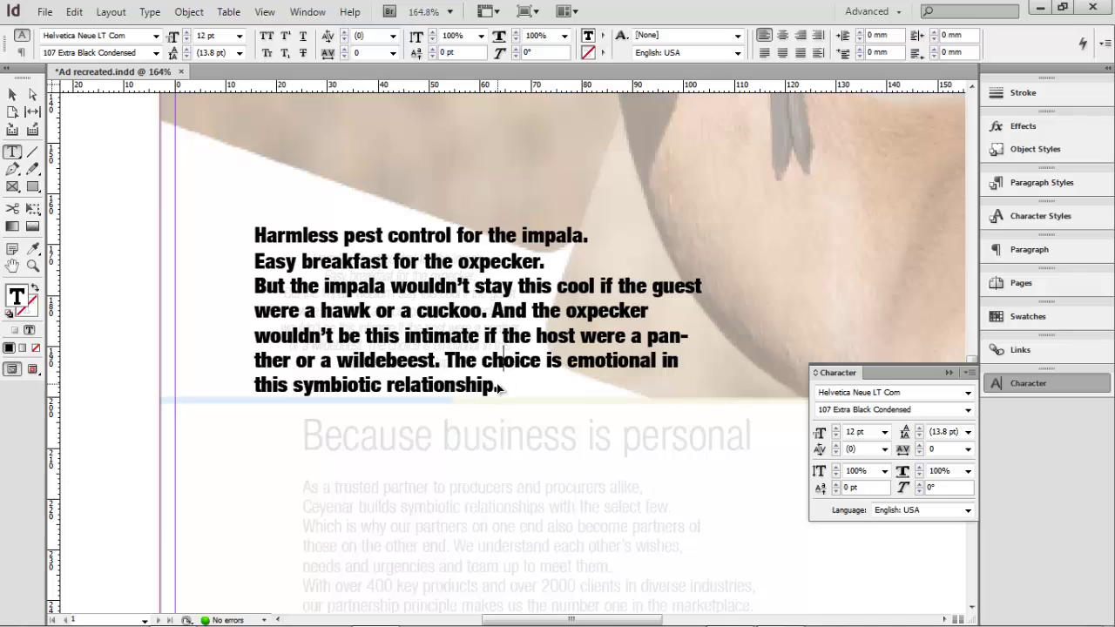
{"action": "key", "text": "ctrl+a"}
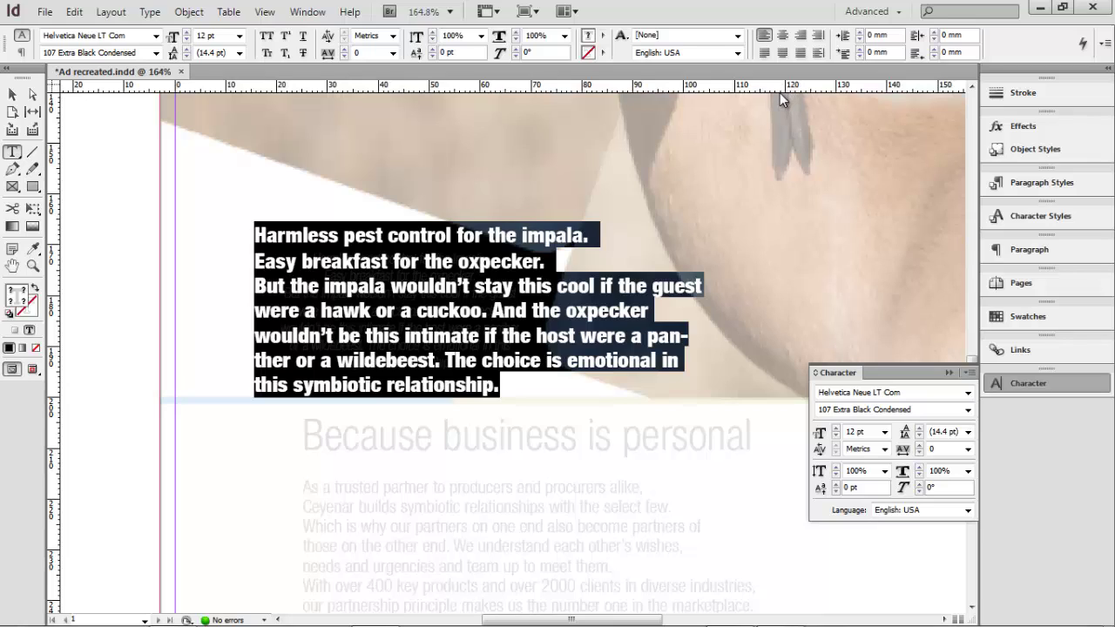
{"action": "key", "text": "ctrl+shift+c"}
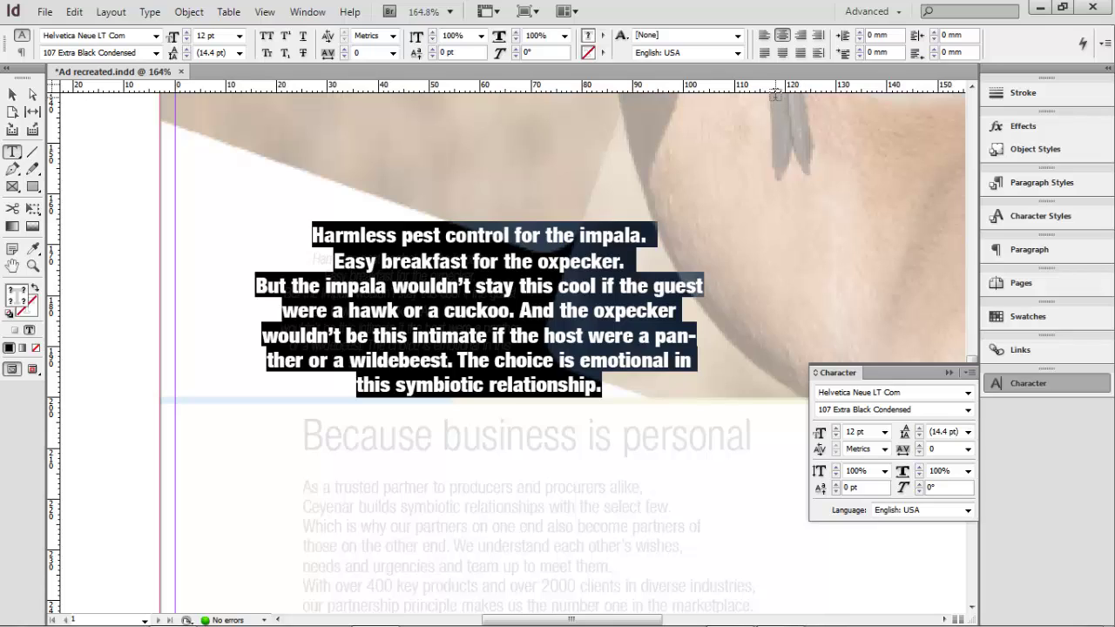
{"action": "key", "text": "ctrl+shift+l"}
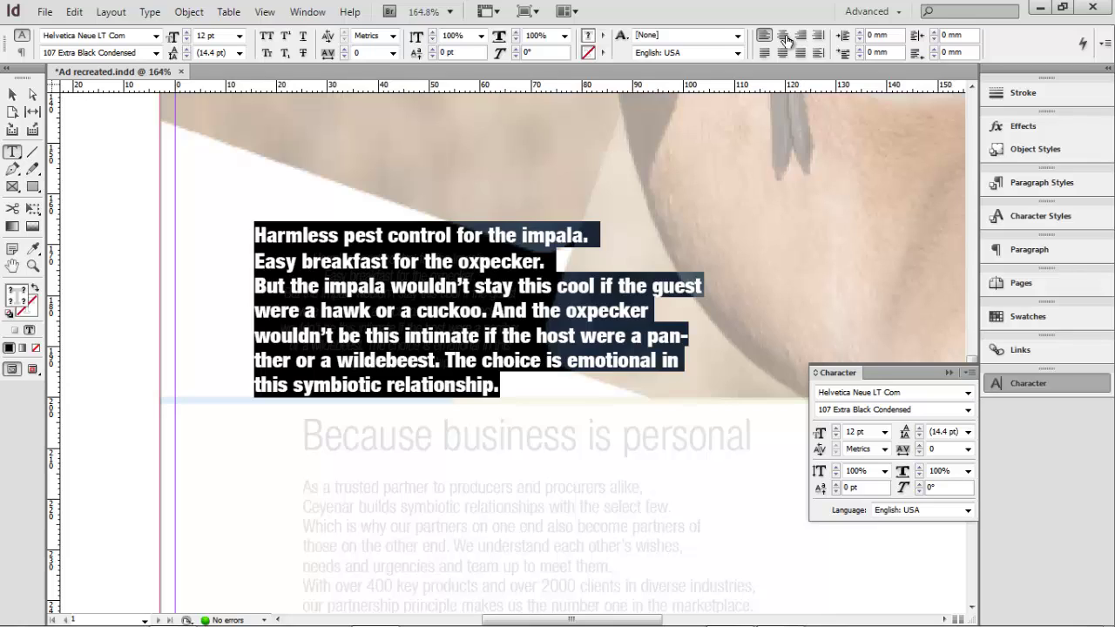
{"action": "left_click", "coordinate": [784, 37]}
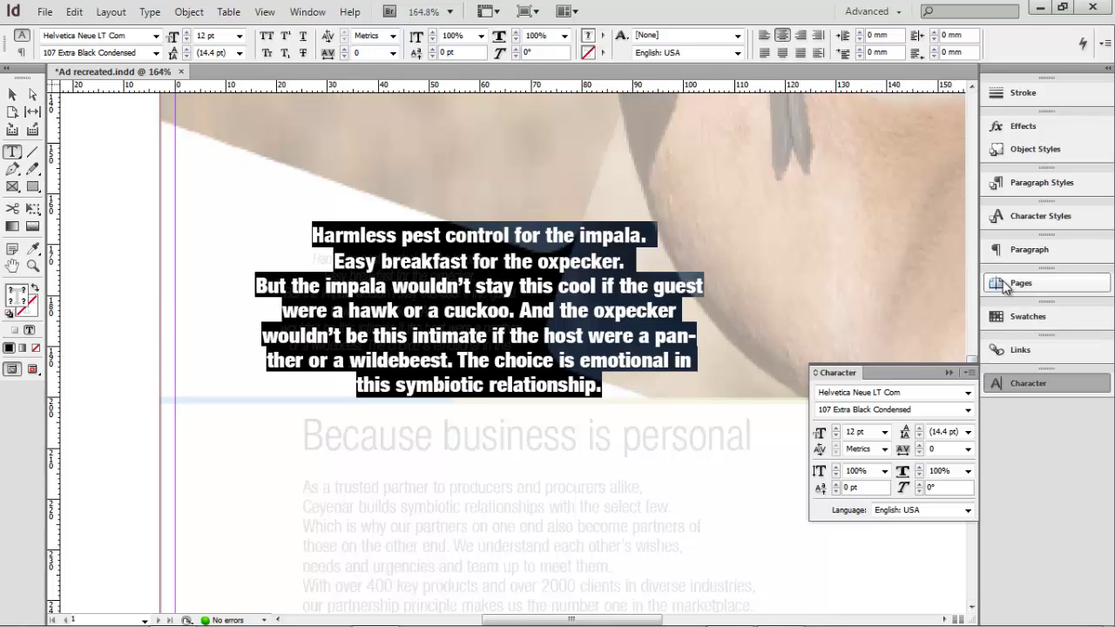
Step: Move the impala paragraph's text frame up and to the left to about X 8.8 mm, Y 161.2 mm
{"action": "left_click", "coordinate": [1021, 252]}
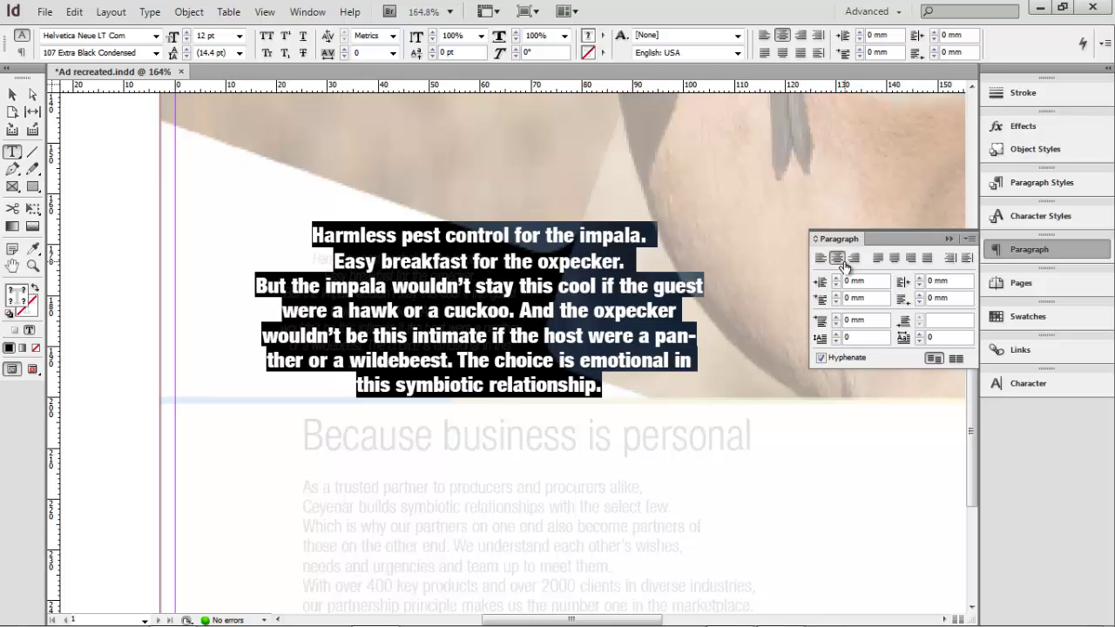
{"action": "left_click", "coordinate": [527, 274]}
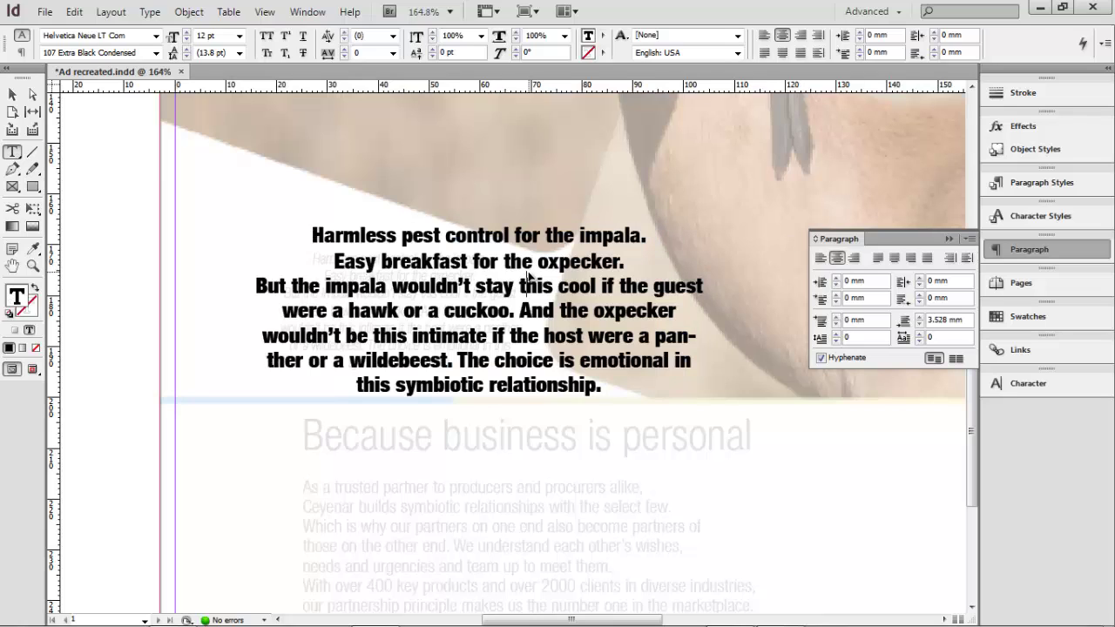
{"action": "key", "text": "ctrl+a"}
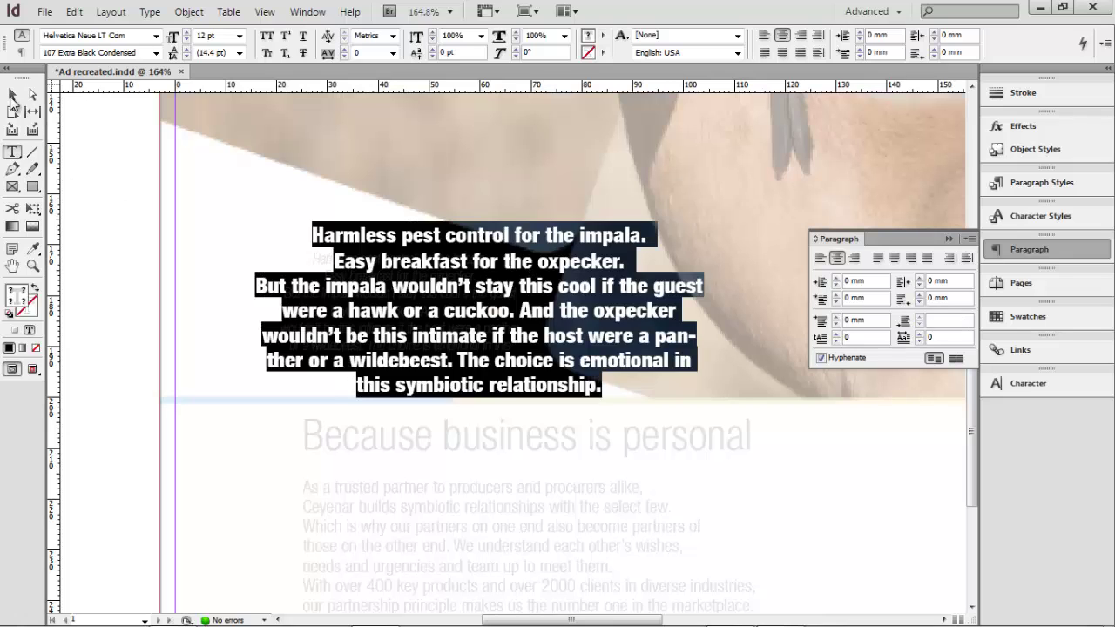
{"action": "key", "text": "Escape"}
{"action": "left_click_drag", "start_coordinate": [405, 291], "coordinate": [364, 251]}
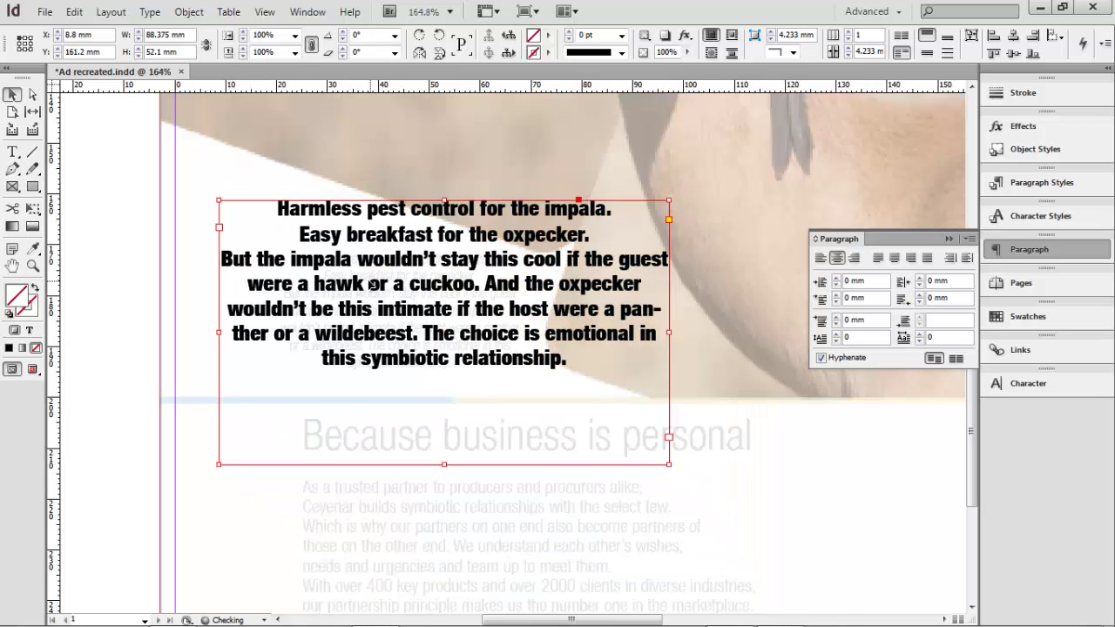
Step: Set all the impala paragraph's text to 47 Light Condensed Oblique at 9 pt, trying 36 Thin Italic first
{"action": "left_click", "coordinate": [14, 154]}
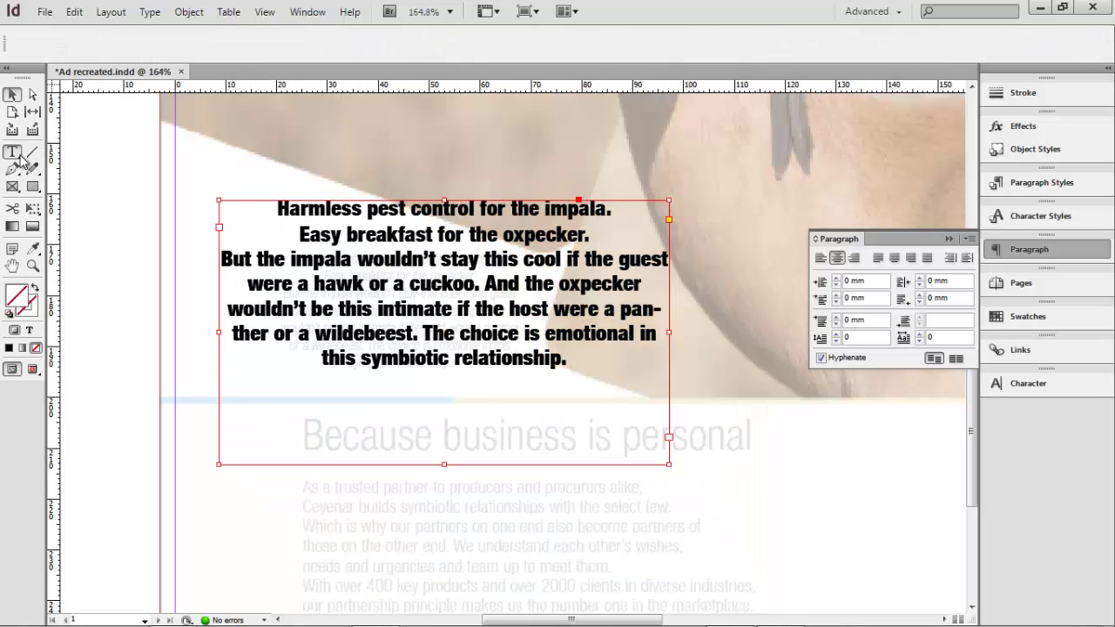
{"action": "left_click", "coordinate": [366, 279]}
{"action": "key", "text": "ctrl+a"}
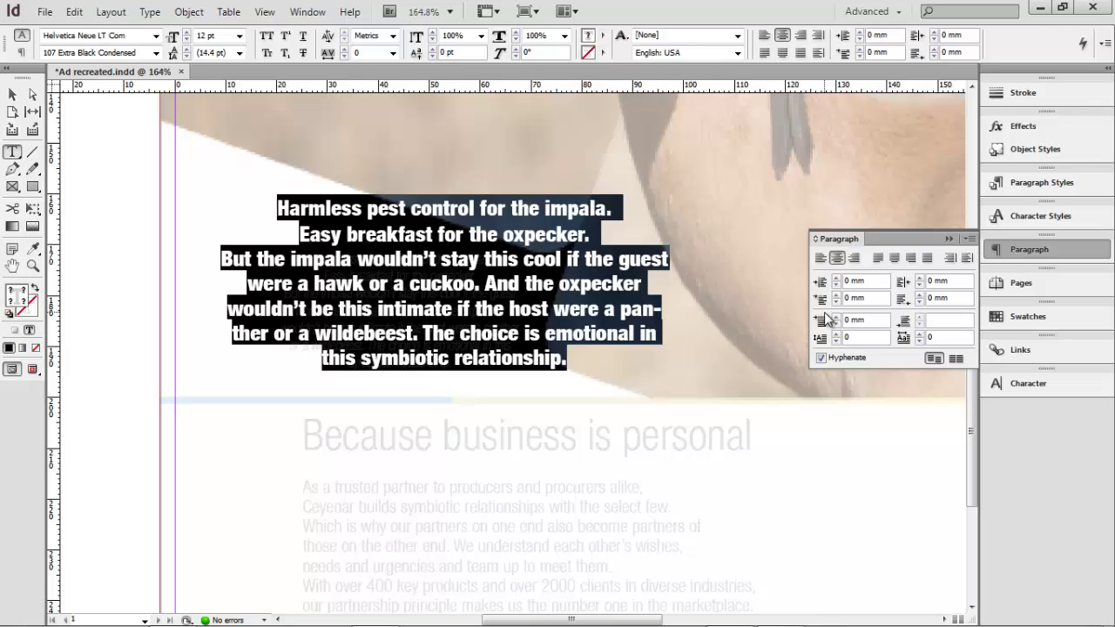
{"action": "left_click", "coordinate": [1047, 396]}
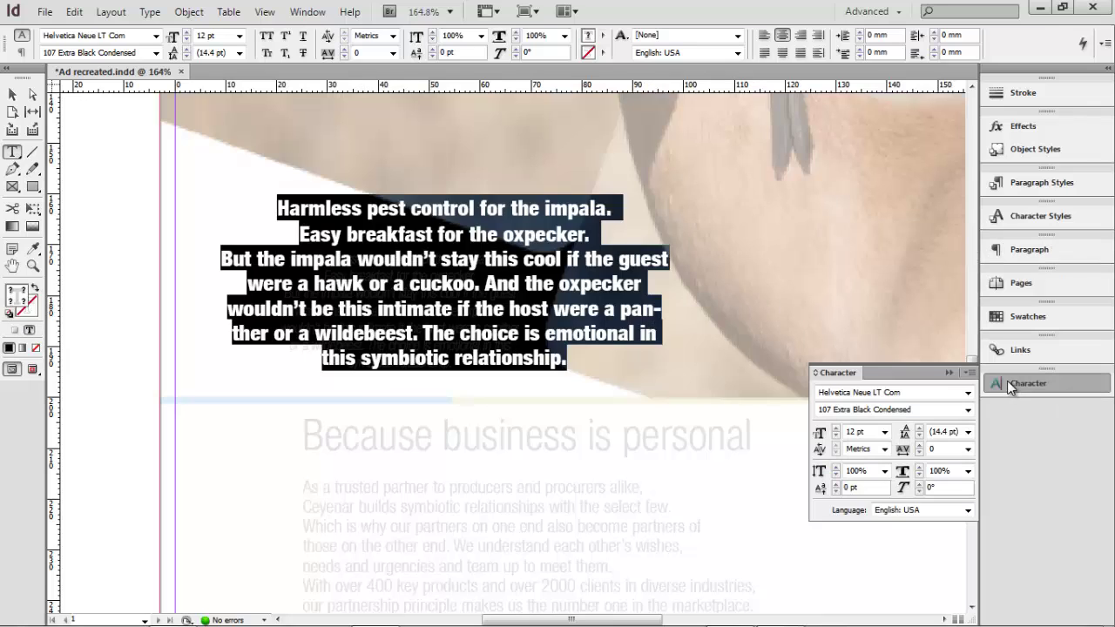
{"action": "left_click", "coordinate": [968, 412]}
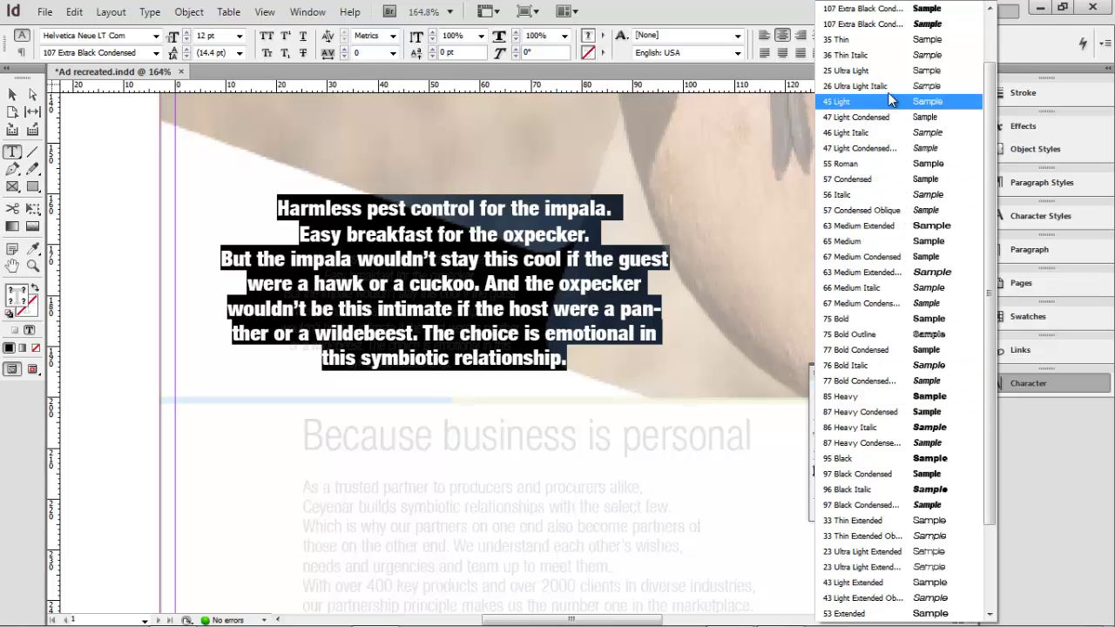
{"action": "left_click", "coordinate": [904, 58]}
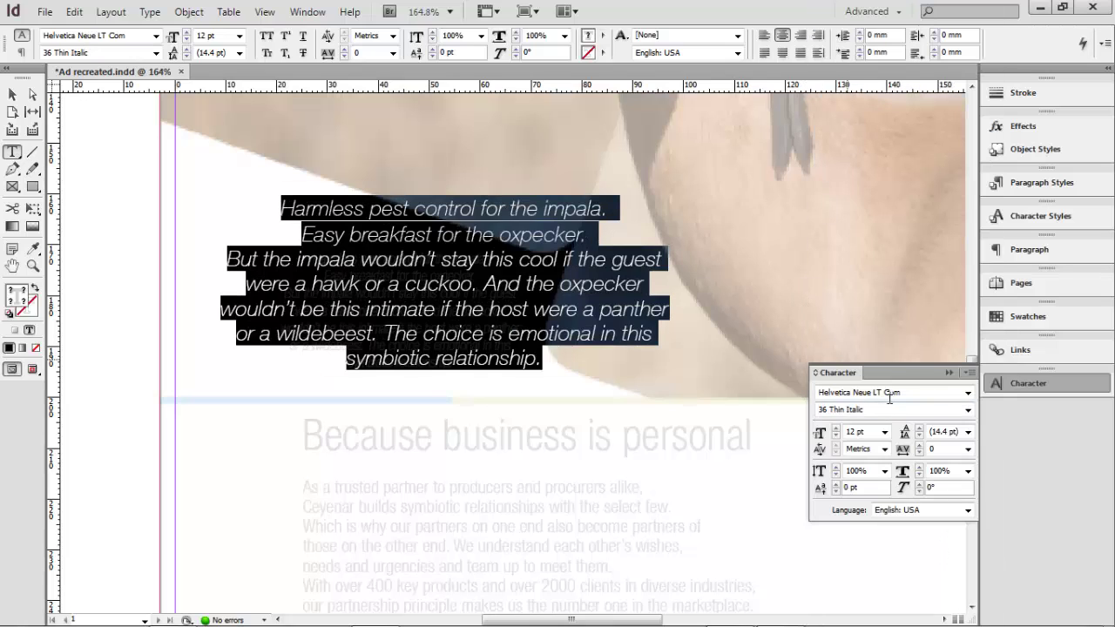
{"action": "left_click", "coordinate": [968, 410]}
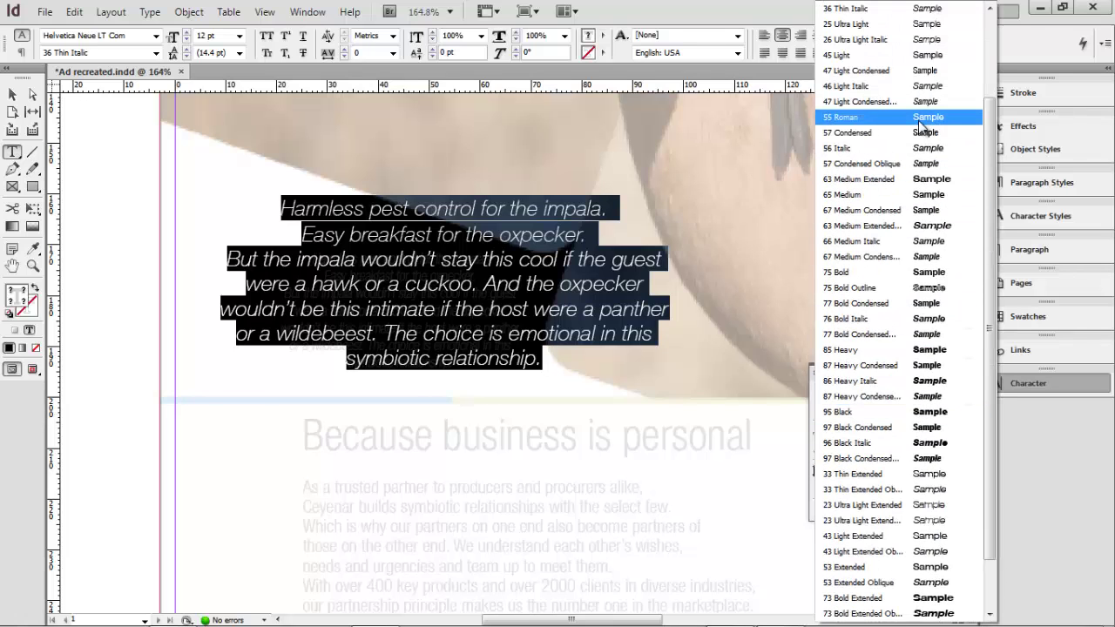
{"action": "scroll", "coordinate": [906, 105], "scroll_direction": "down", "scroll_amount": 1}
{"action": "left_click", "coordinate": [871, 56]}
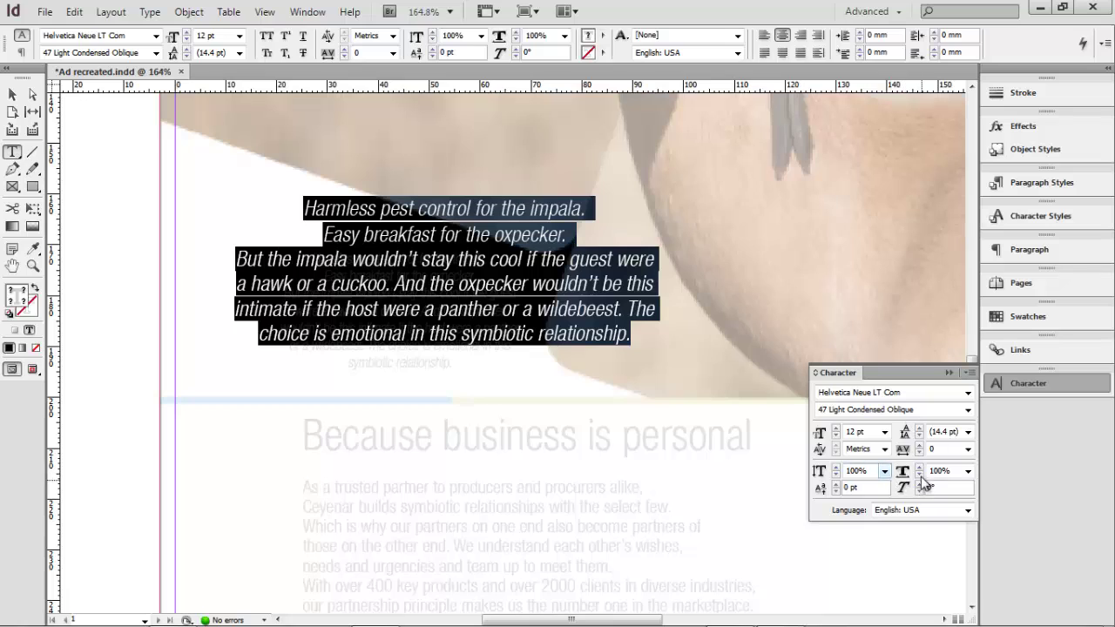
{"action": "left_click", "coordinate": [836, 437]}
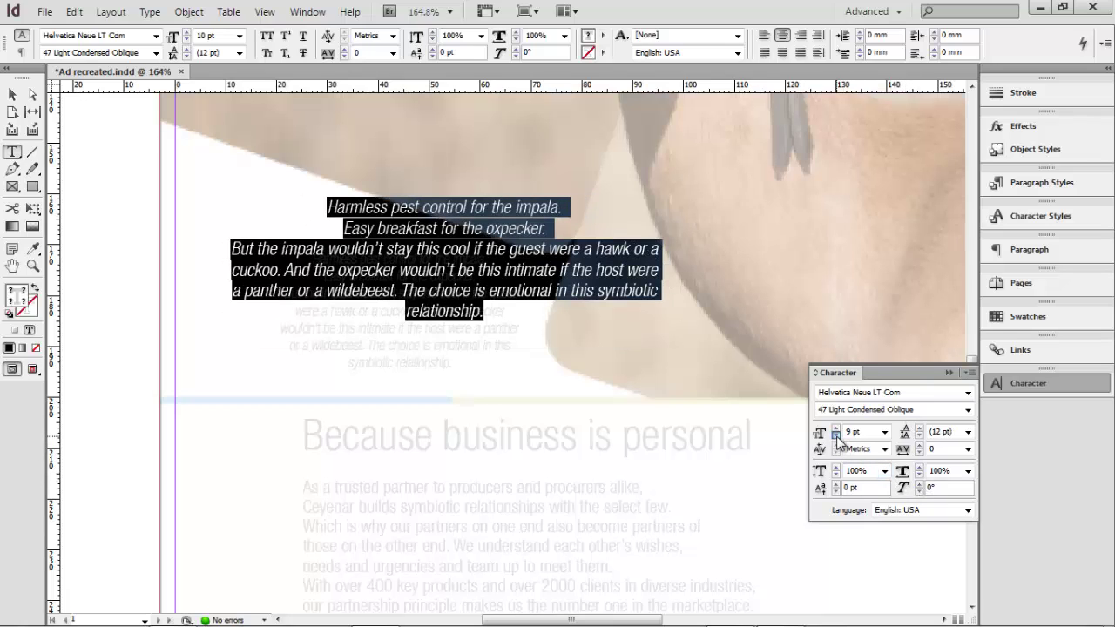
{"action": "left_click", "coordinate": [836, 437]}
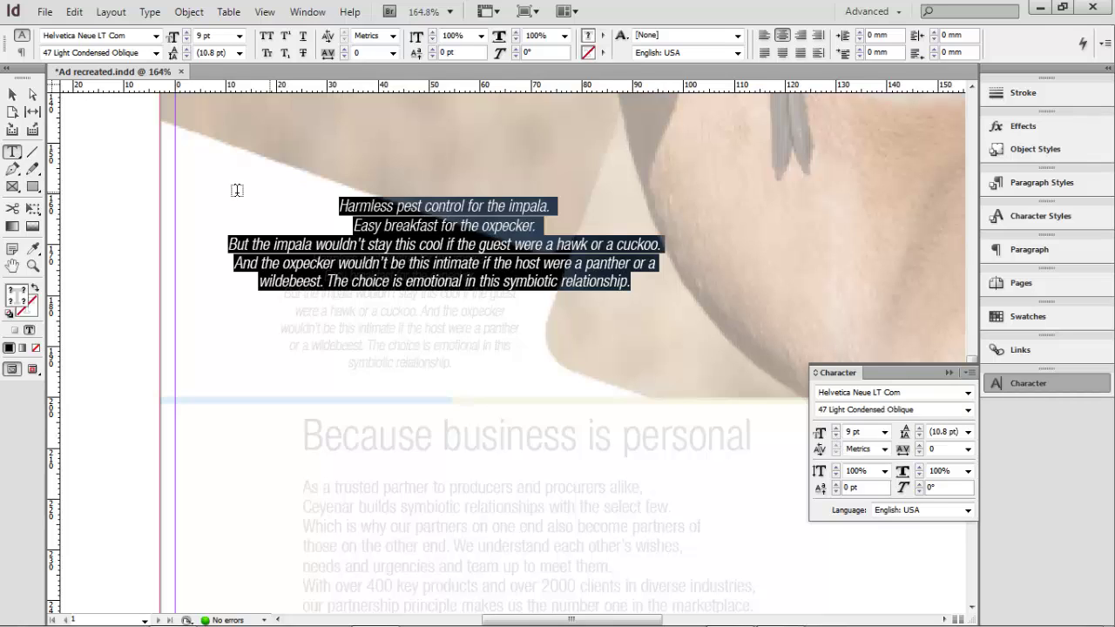
Step: Narrow the impala paragraph's frame to about 57.6 mm and move it beside the faded original, at about X 73.6 mm, Y 157.8 mm
{"action": "left_click", "coordinate": [13, 94]}
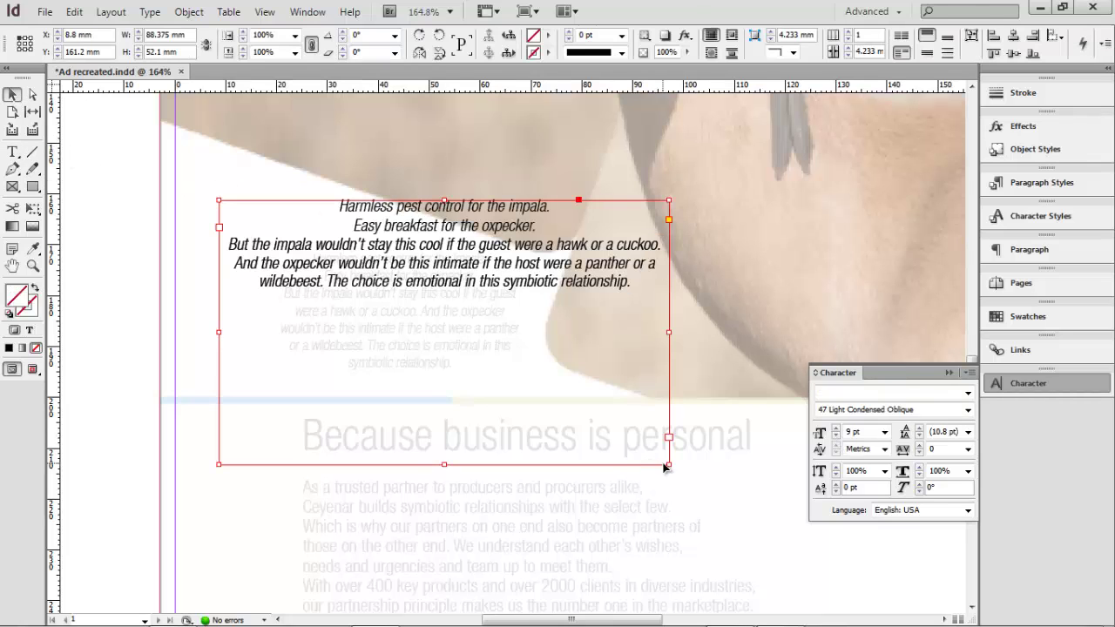
{"action": "left_click_drag", "start_coordinate": [669, 464], "coordinate": [491, 458]}
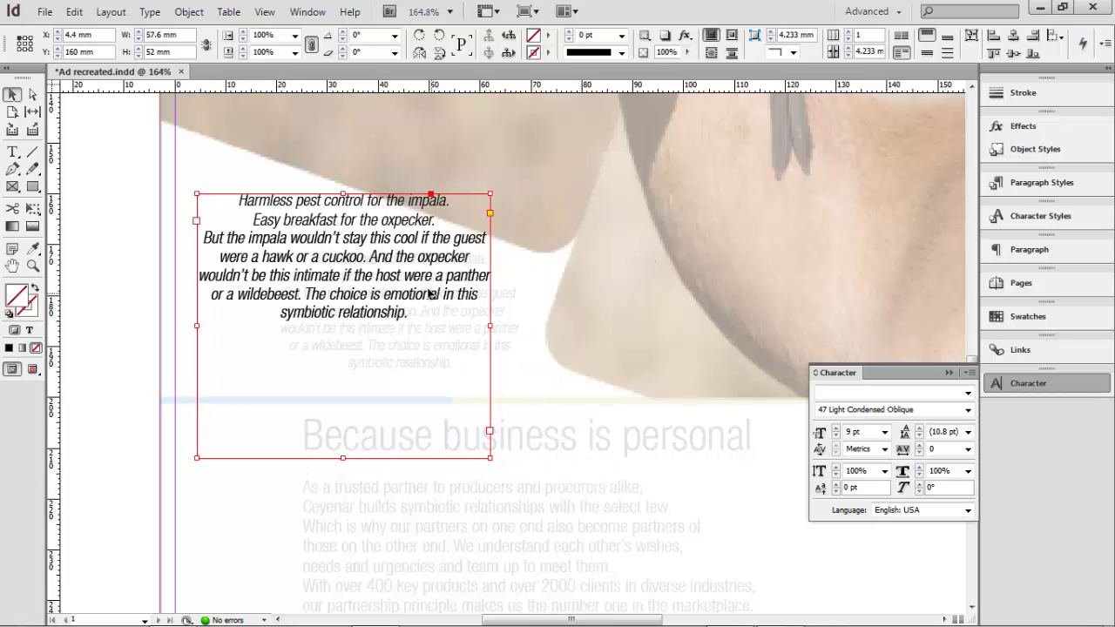
{"action": "left_click_drag", "start_coordinate": [427, 288], "coordinate": [726, 293]}
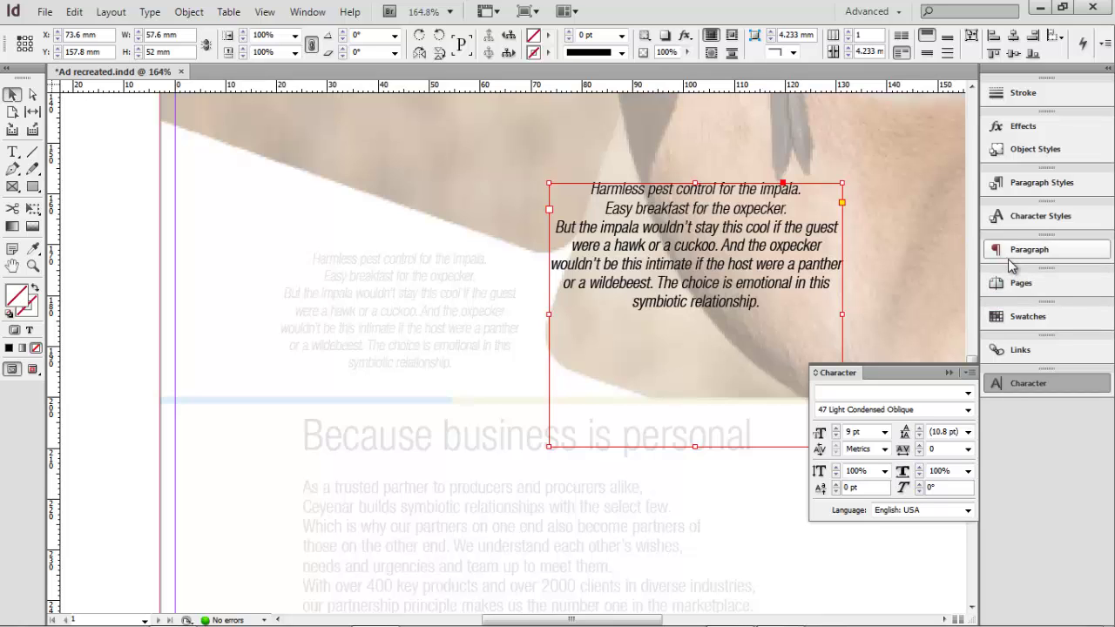
Step: Raise the opacity of the reference ad on Layer 1 to 100% and move the layer list clear of the artwork
{"action": "left_click", "coordinate": [308, 11]}
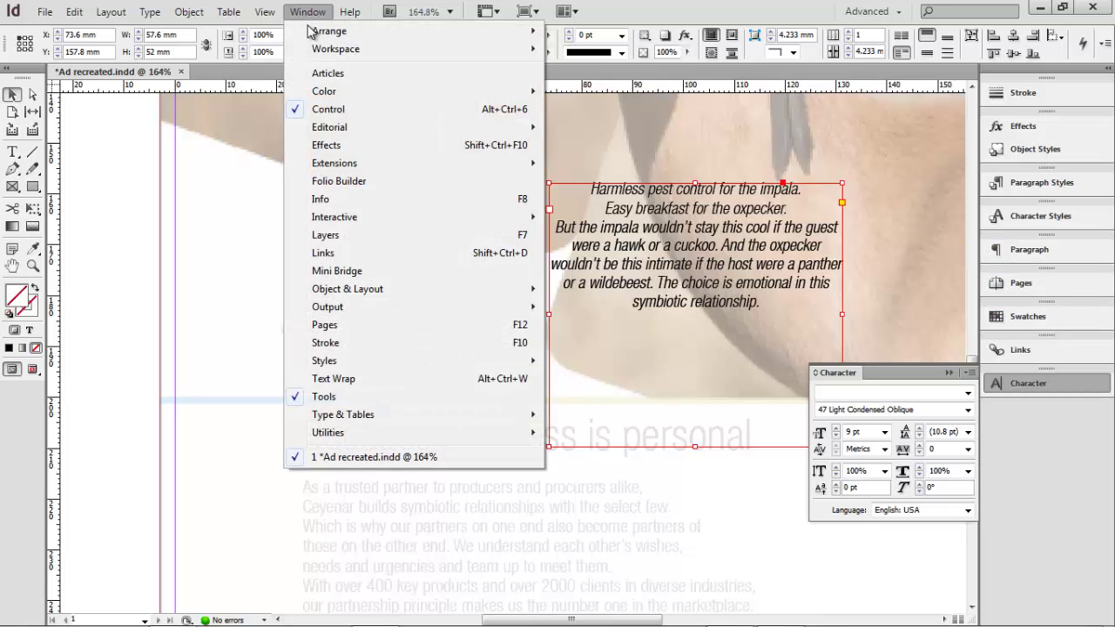
{"action": "left_click", "coordinate": [427, 236]}
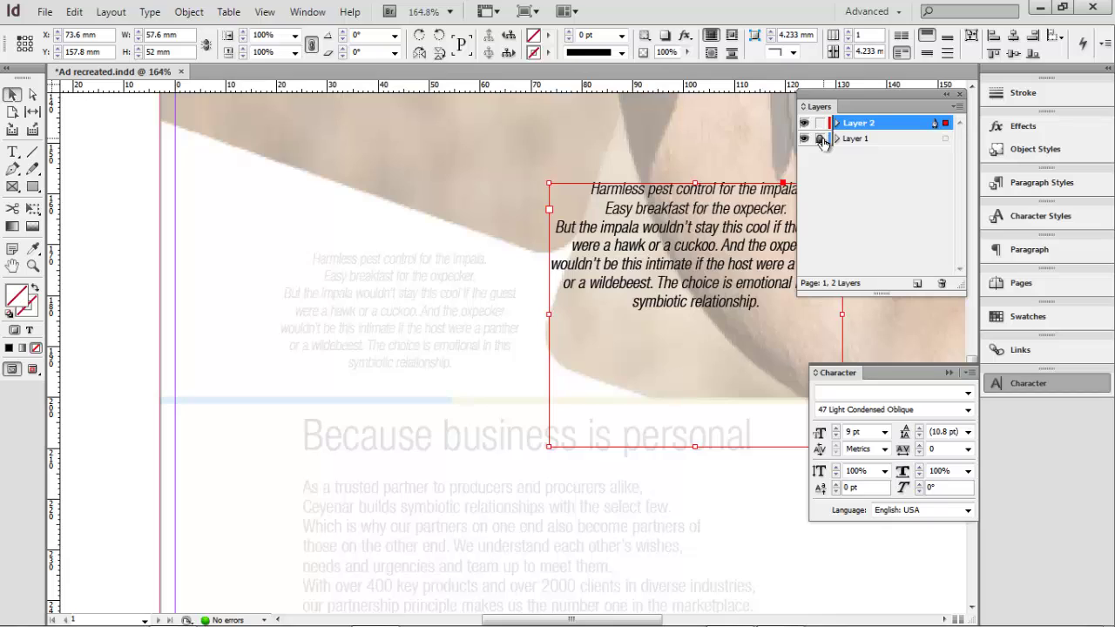
{"action": "left_click", "coordinate": [872, 142]}
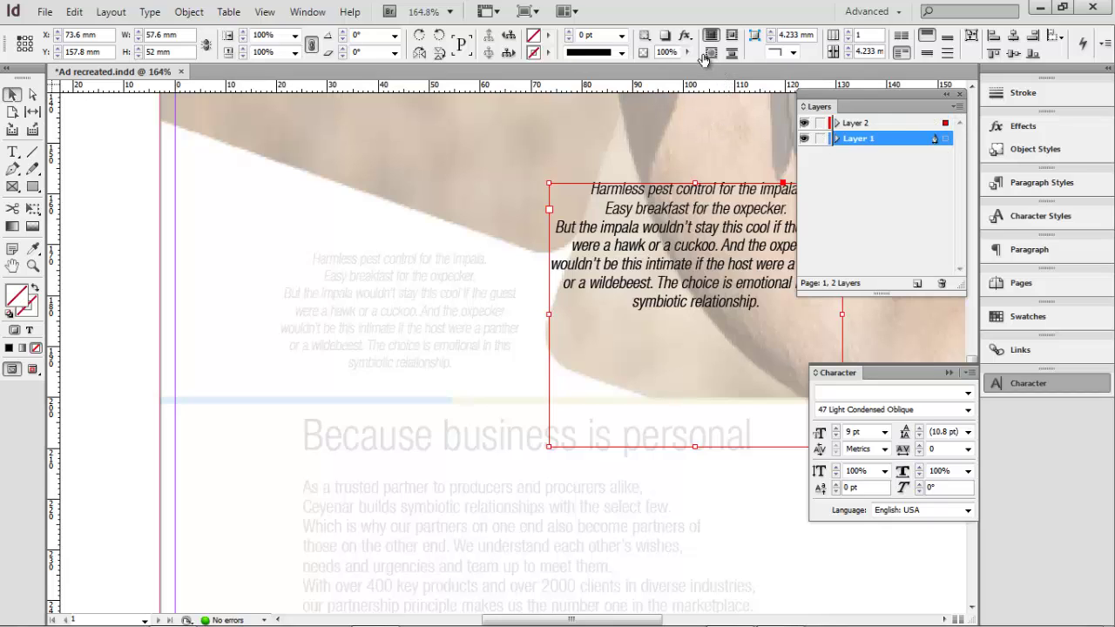
{"action": "left_click", "coordinate": [341, 163]}
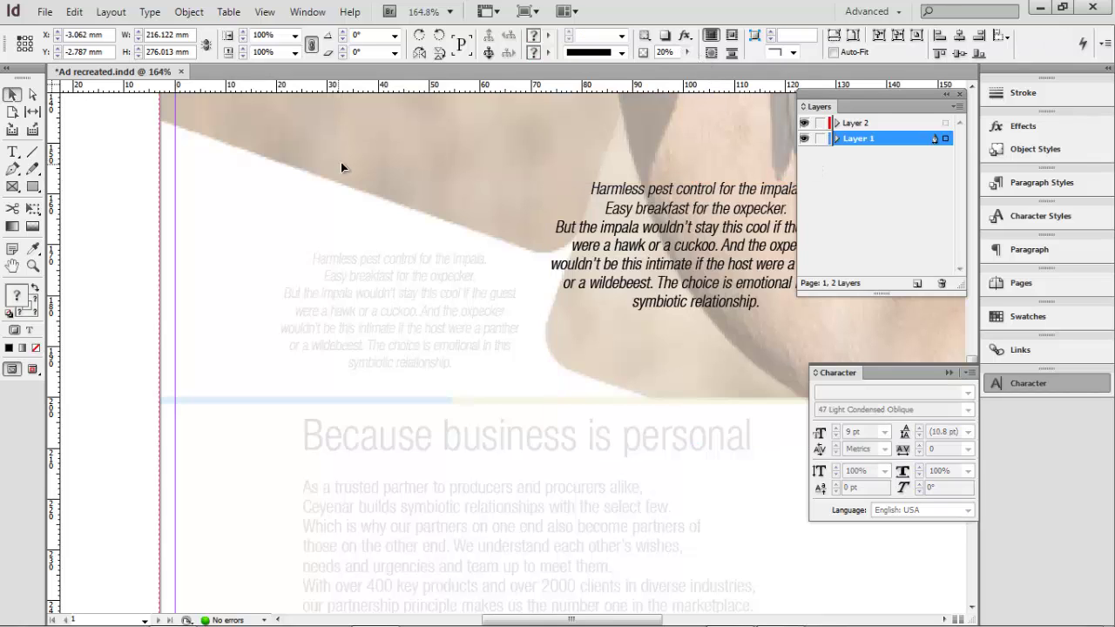
{"action": "left_click", "coordinate": [686, 55]}
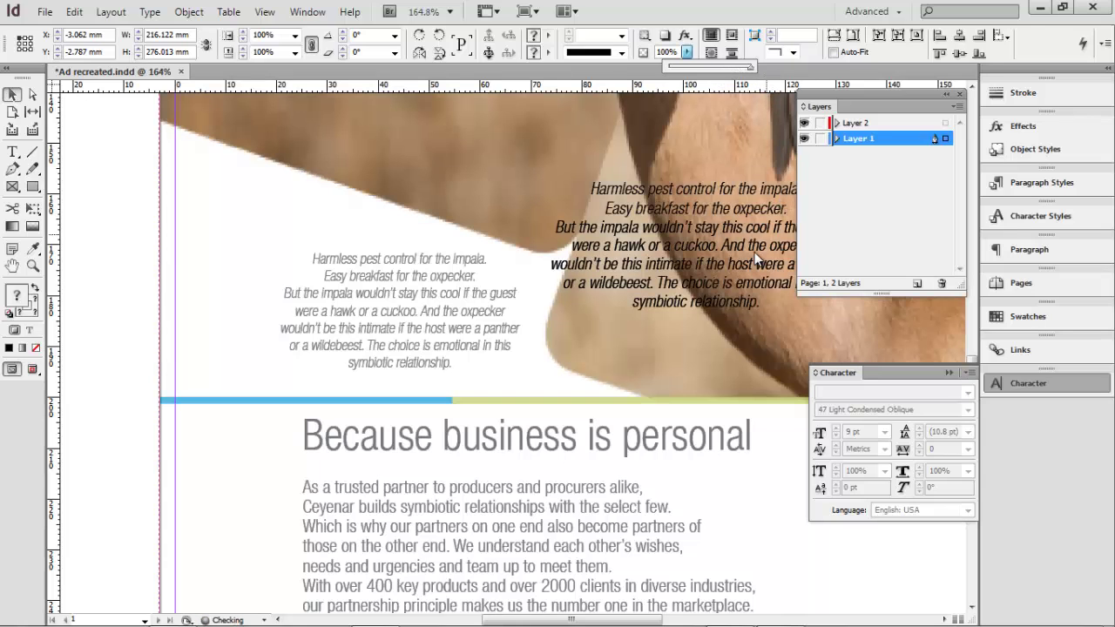
{"action": "left_click", "coordinate": [669, 245]}
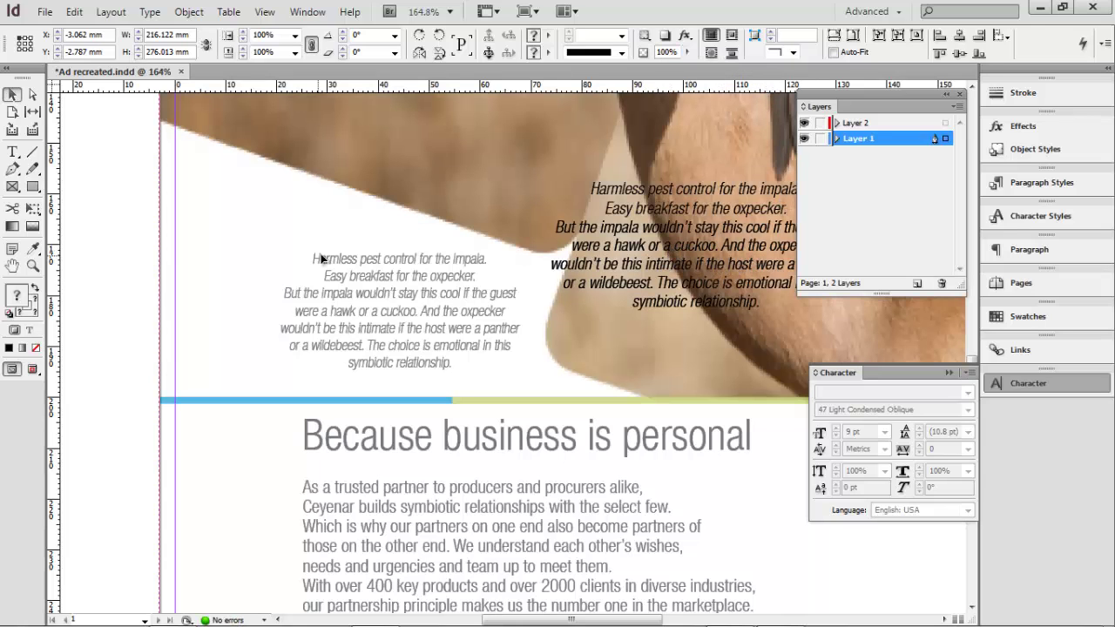
{"action": "left_click_drag", "start_coordinate": [852, 96], "coordinate": [943, 378]}
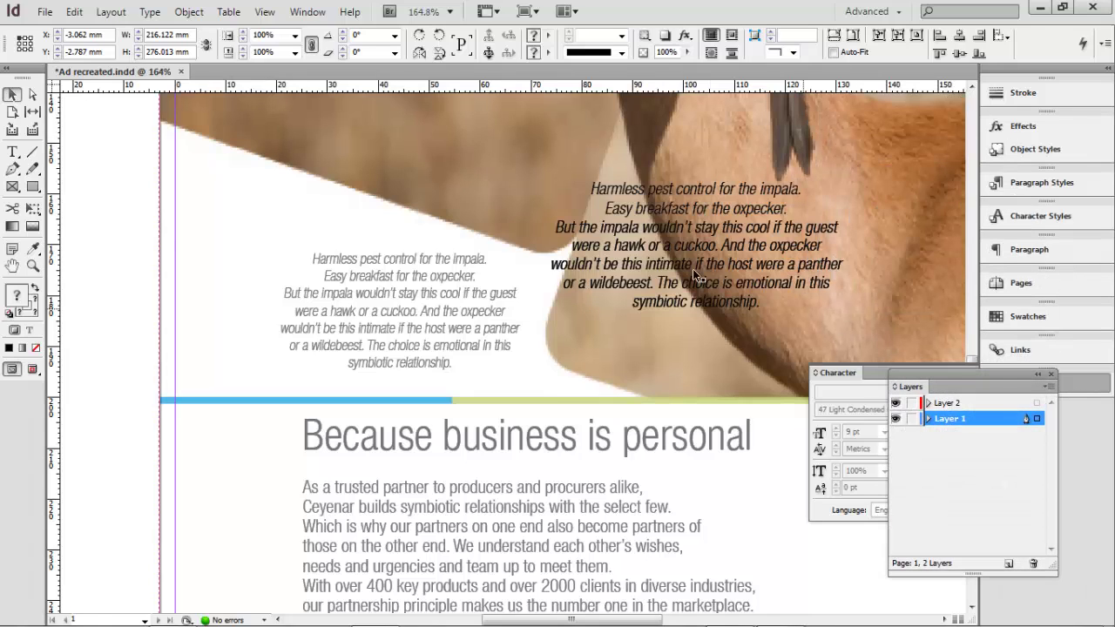
Step: Compare the impala paragraph with the original by laying it on top, and place it back beside it at about X 69.6 mm, Y 160 mm
{"action": "left_click", "coordinate": [694, 272]}
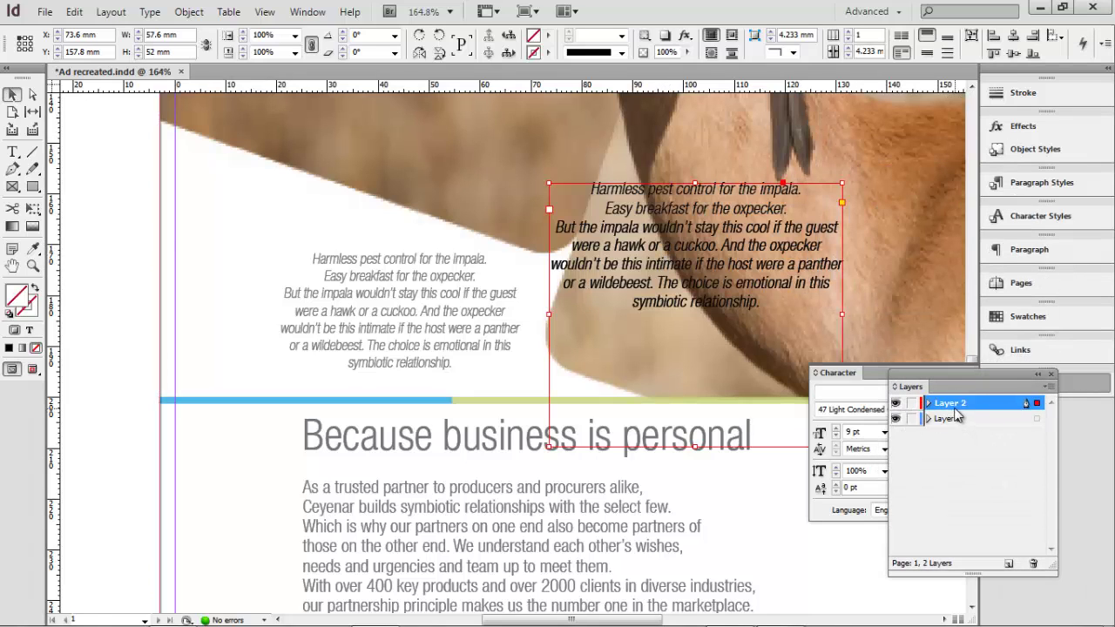
{"action": "left_click_drag", "start_coordinate": [674, 267], "coordinate": [678, 304]}
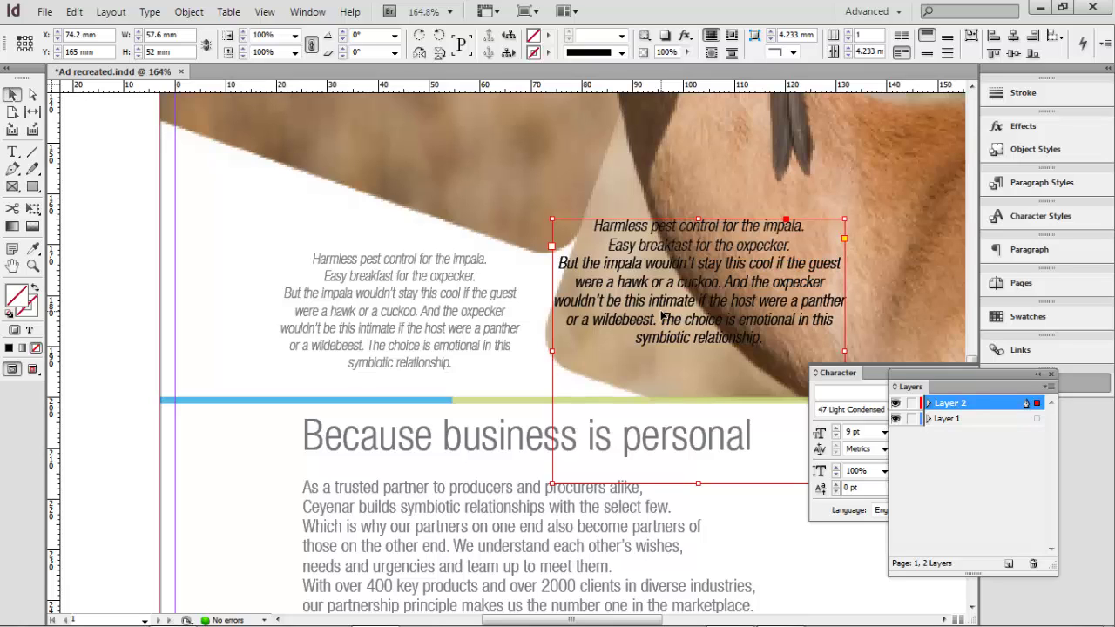
{"action": "left_click_drag", "start_coordinate": [662, 315], "coordinate": [365, 340]}
{"action": "left_click_drag", "start_coordinate": [454, 291], "coordinate": [716, 257]}
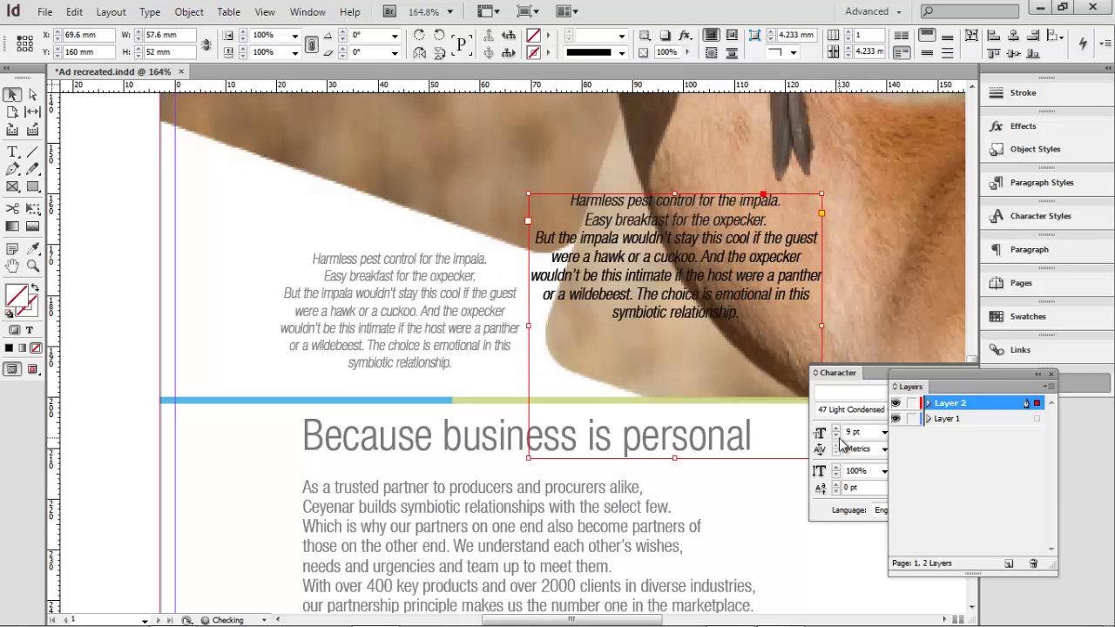
Step: Set the impala paragraph's font size to 8 pt and adjust its frame width to about 54.2 mm
{"action": "left_click", "coordinate": [836, 435]}
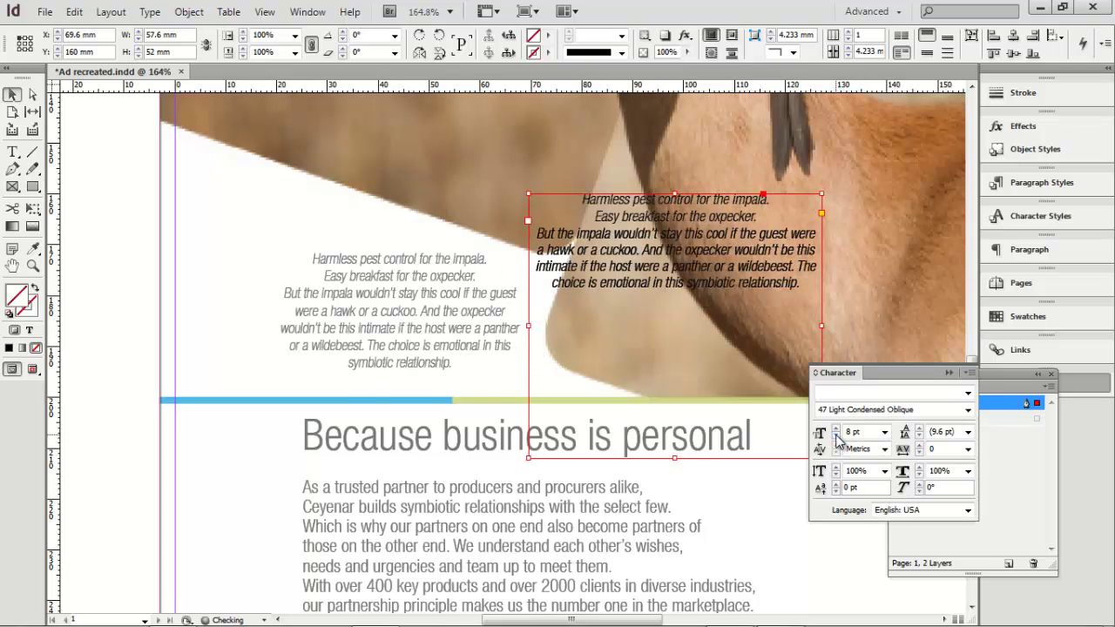
{"action": "left_click_drag", "start_coordinate": [823, 327], "coordinate": [781, 325]}
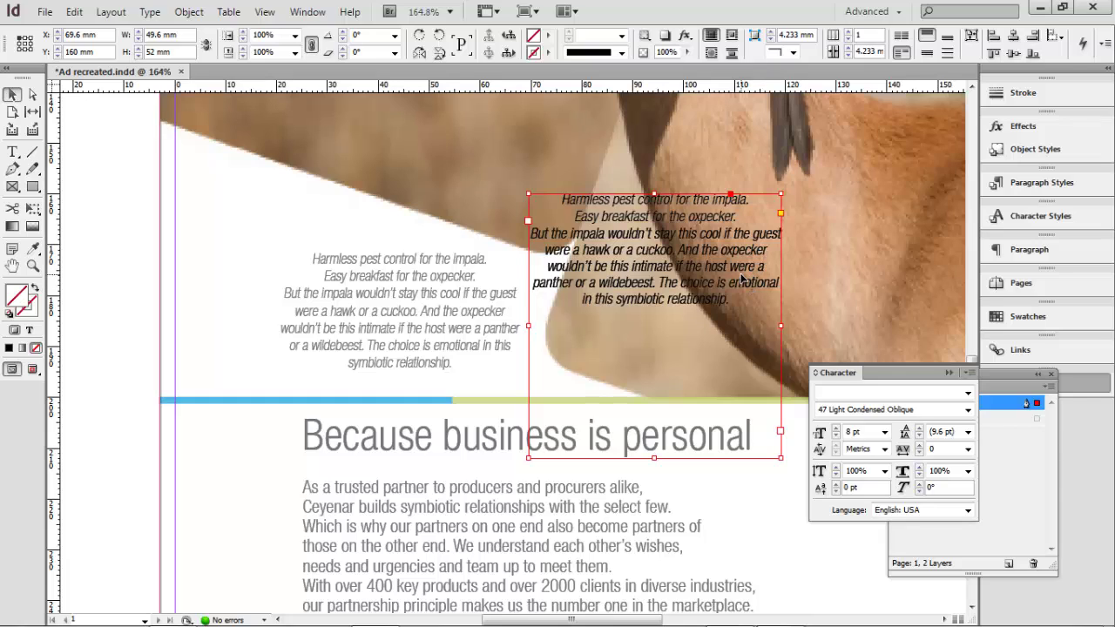
{"action": "left_click_drag", "start_coordinate": [780, 325], "coordinate": [804, 326]}
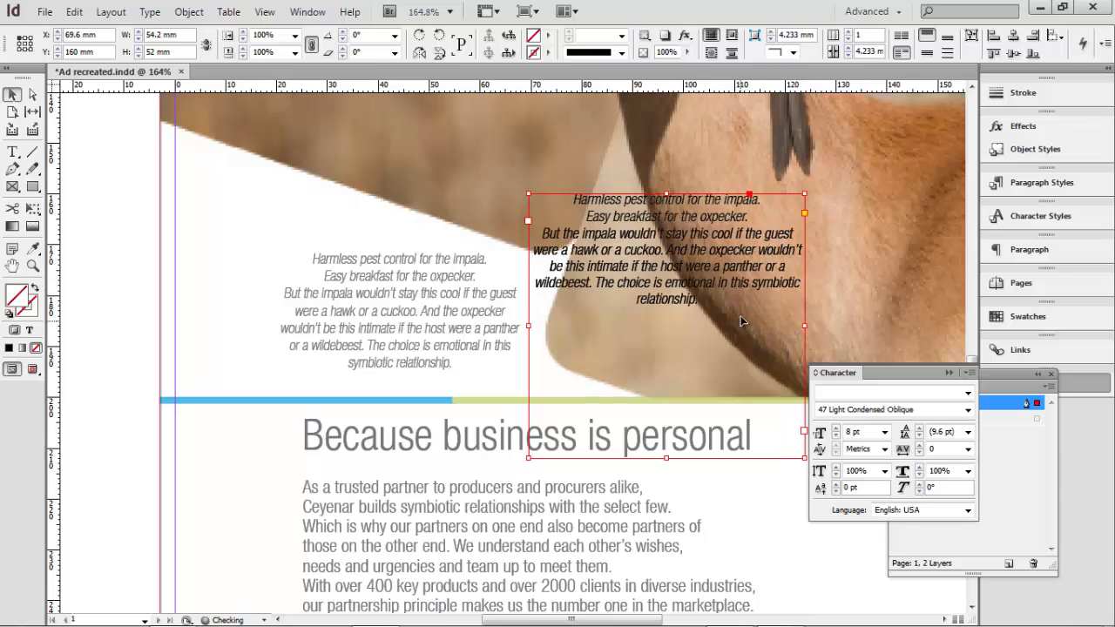
Step: Break the impala text after "panther" so that "or a wildebeest" starts a new line
{"action": "double_click", "coordinate": [769, 273]}
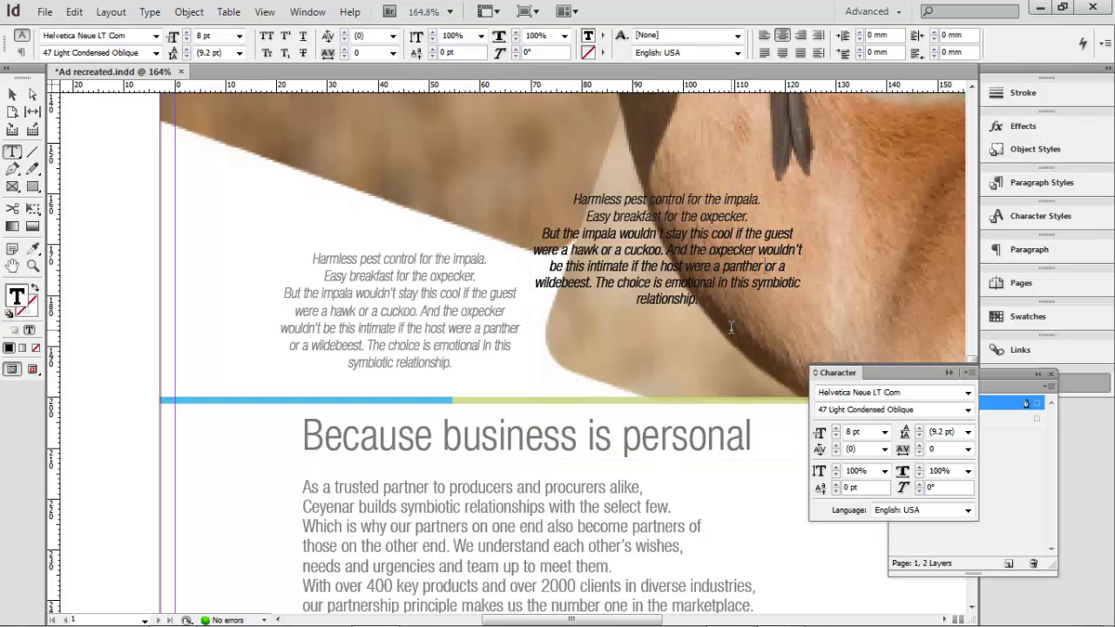
{"action": "key", "text": "Return"}
{"action": "key", "text": "Return"}
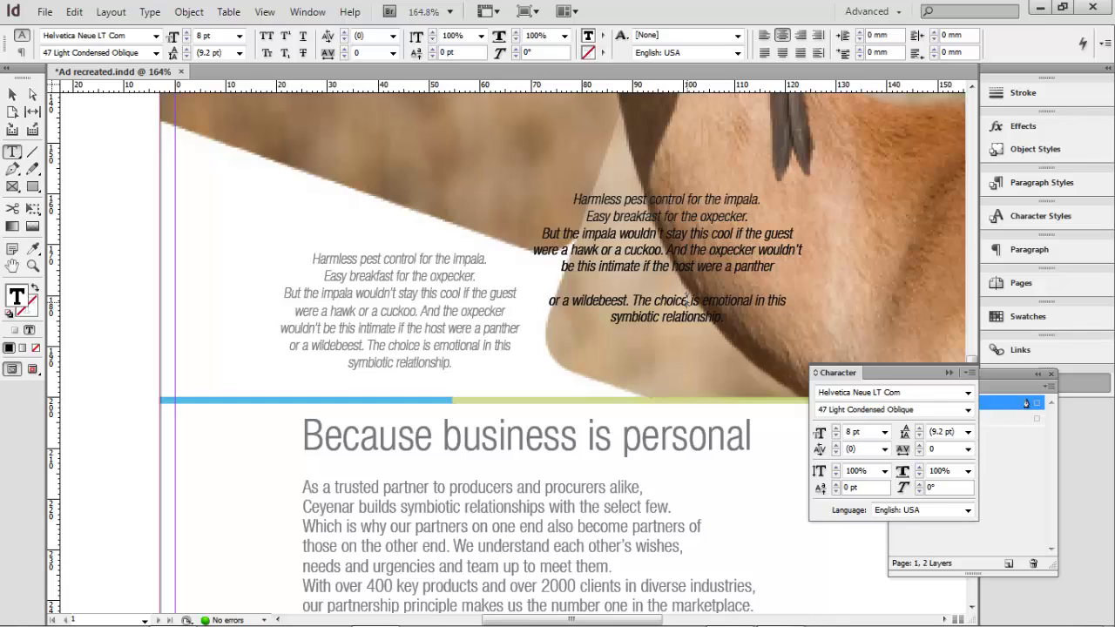
{"action": "left_click", "coordinate": [687, 300]}
{"action": "left_click", "coordinate": [688, 283]}
Step: Set the space after paragraphs to 0 mm for all of the impala text
{"action": "key", "text": "ctrl+a"}
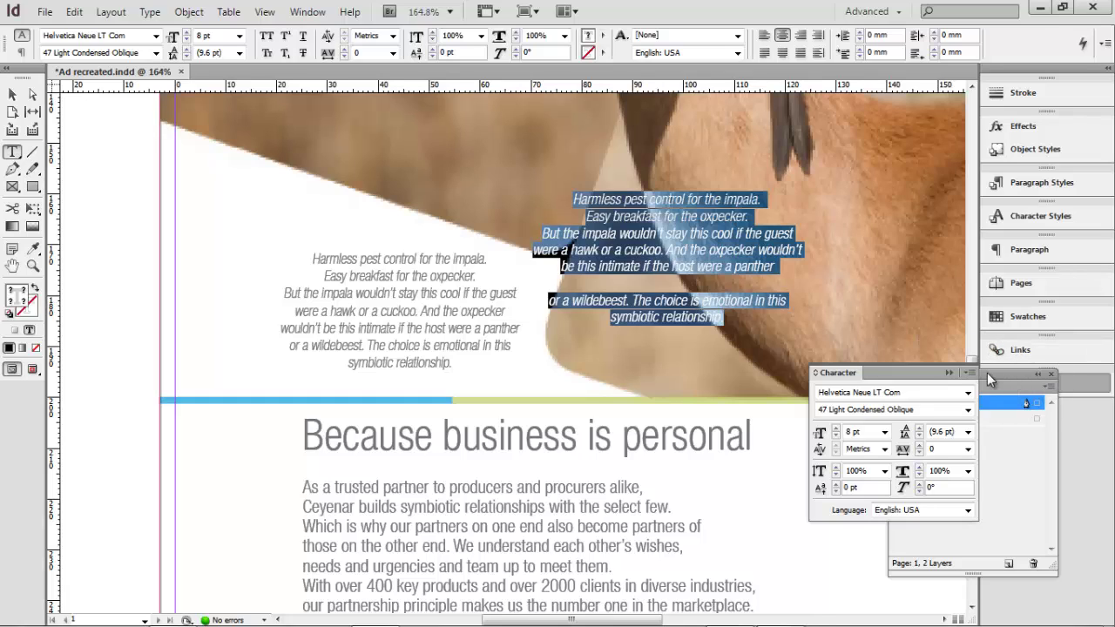
{"action": "left_click", "coordinate": [949, 374]}
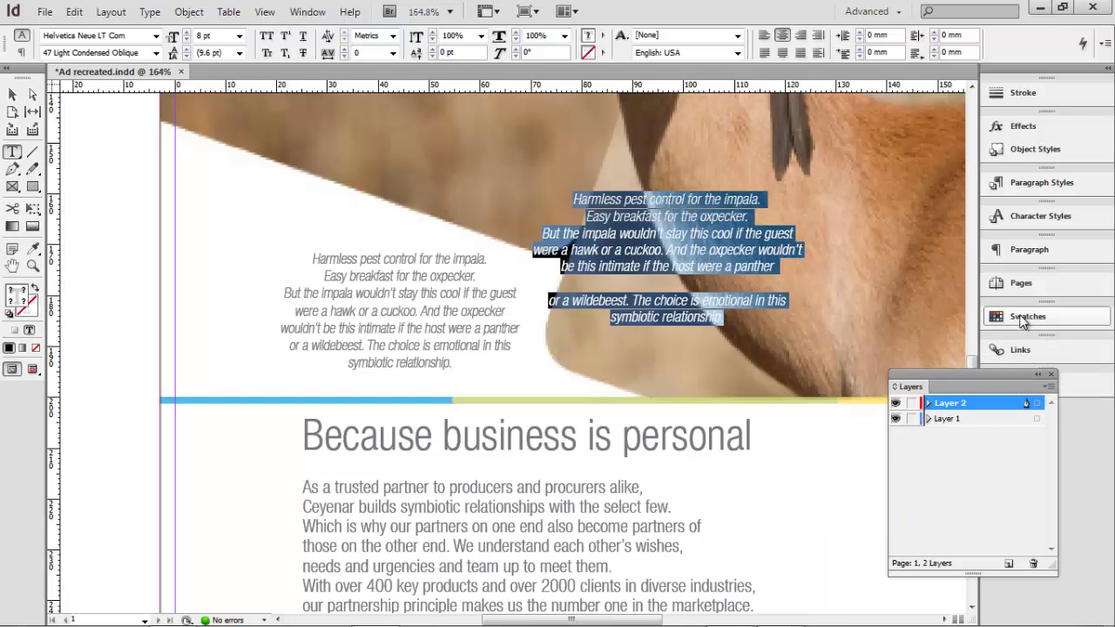
{"action": "left_click", "coordinate": [1017, 251]}
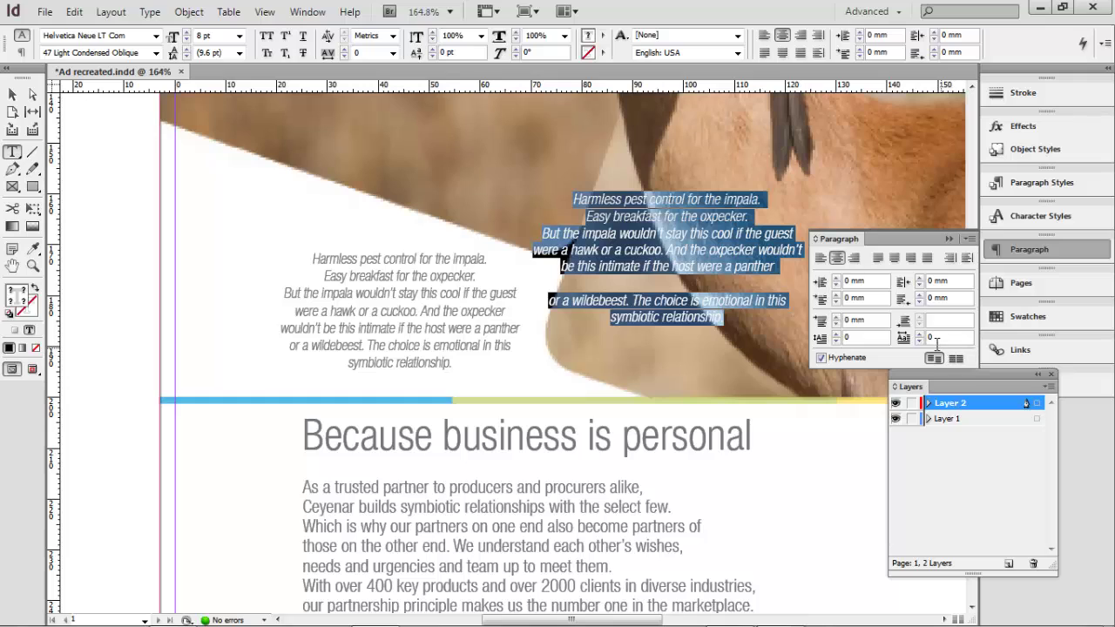
{"action": "left_click", "coordinate": [870, 282]}
{"action": "key", "text": "Tab"}
{"action": "key", "text": "Tab"}
{"action": "key", "text": "Tab"}
{"action": "key", "text": "Tab"}
{"action": "key", "text": "Return"}
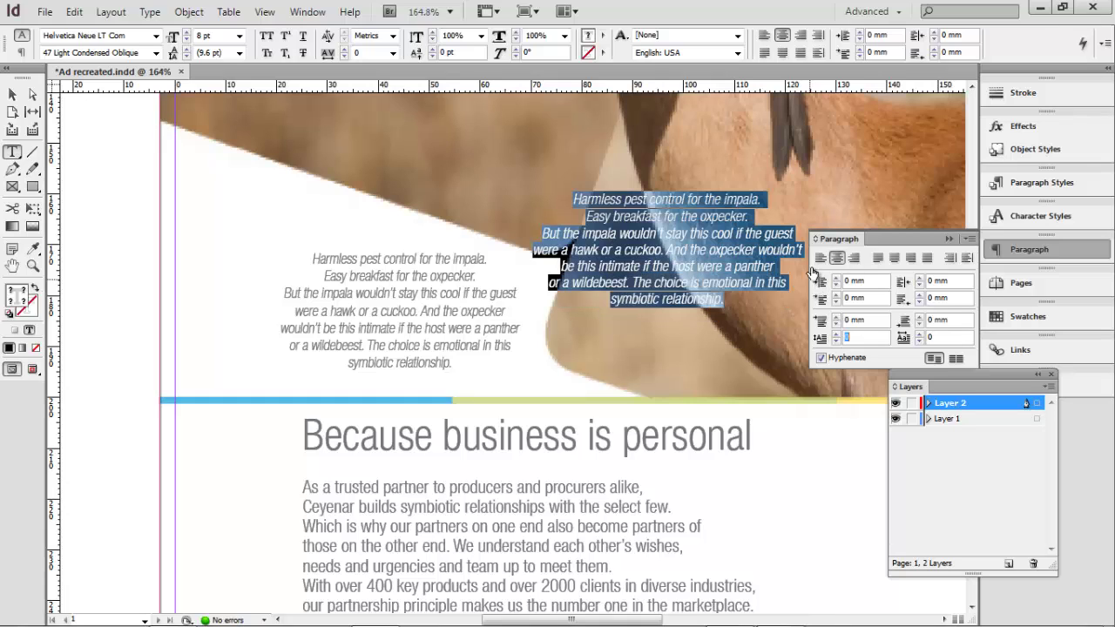
Step: Break the impala text after "And the oxpecker" so that "wouldn't be this intimate" starts a new line
{"action": "left_click", "coordinate": [949, 239]}
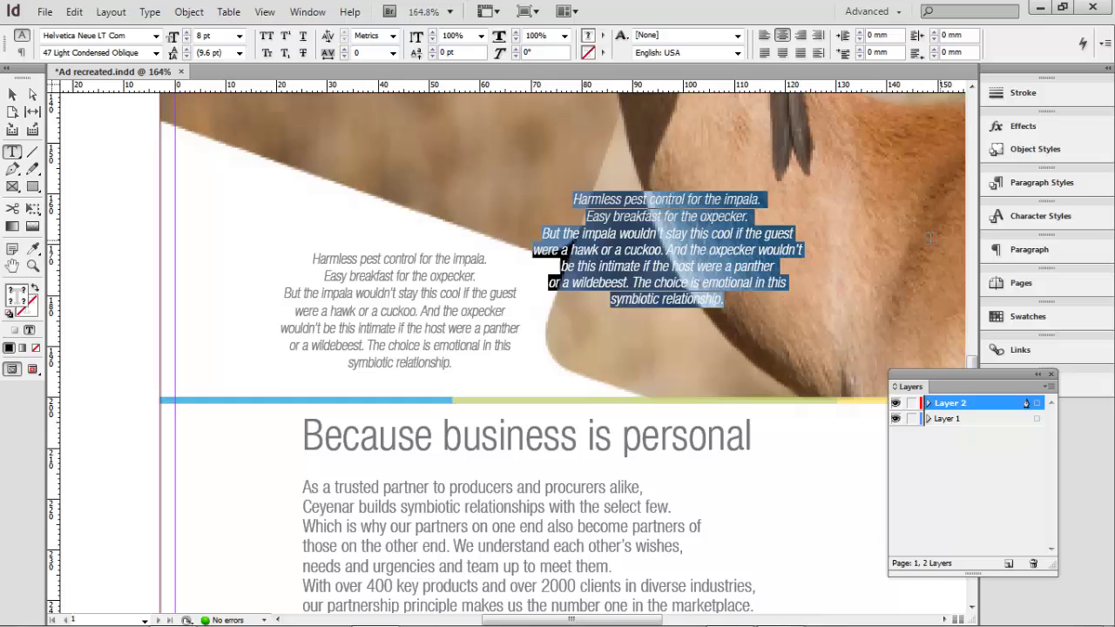
{"action": "left_click", "coordinate": [762, 249]}
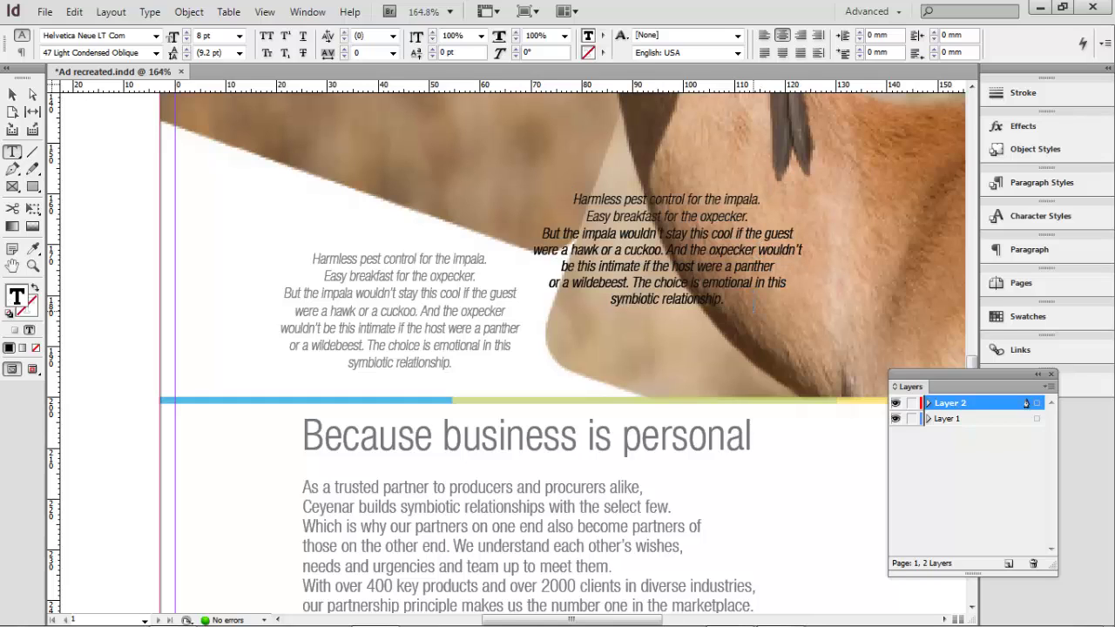
{"action": "key", "text": "shift+Return"}
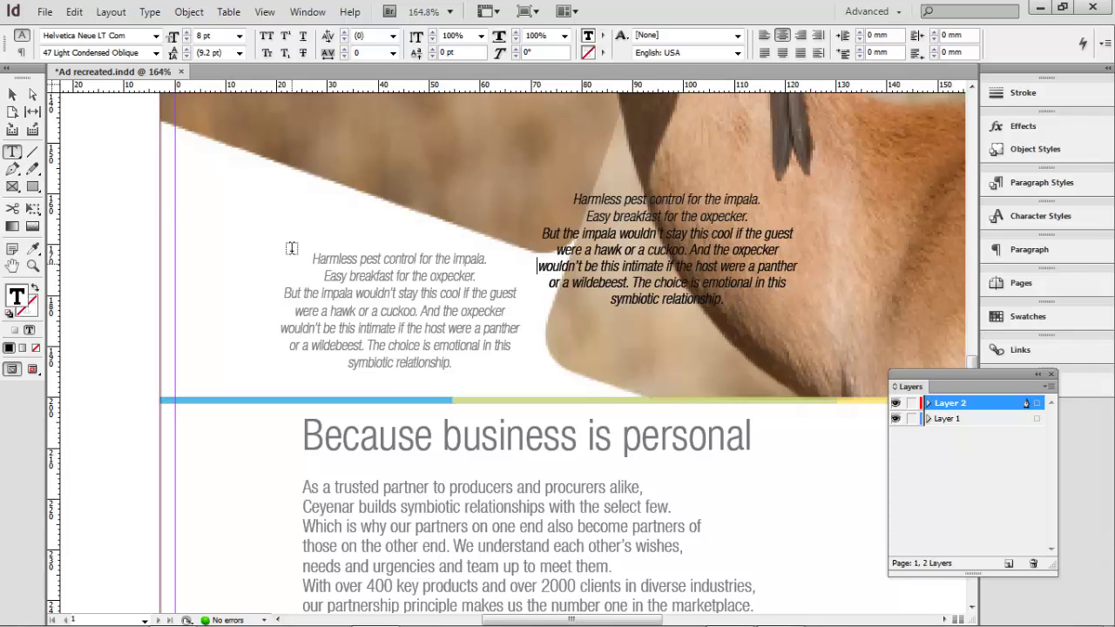
Step: Unlock Layer 1, fade the original ad on it to 20% opacity, and lock the layer again
{"action": "left_click", "coordinate": [12, 94]}
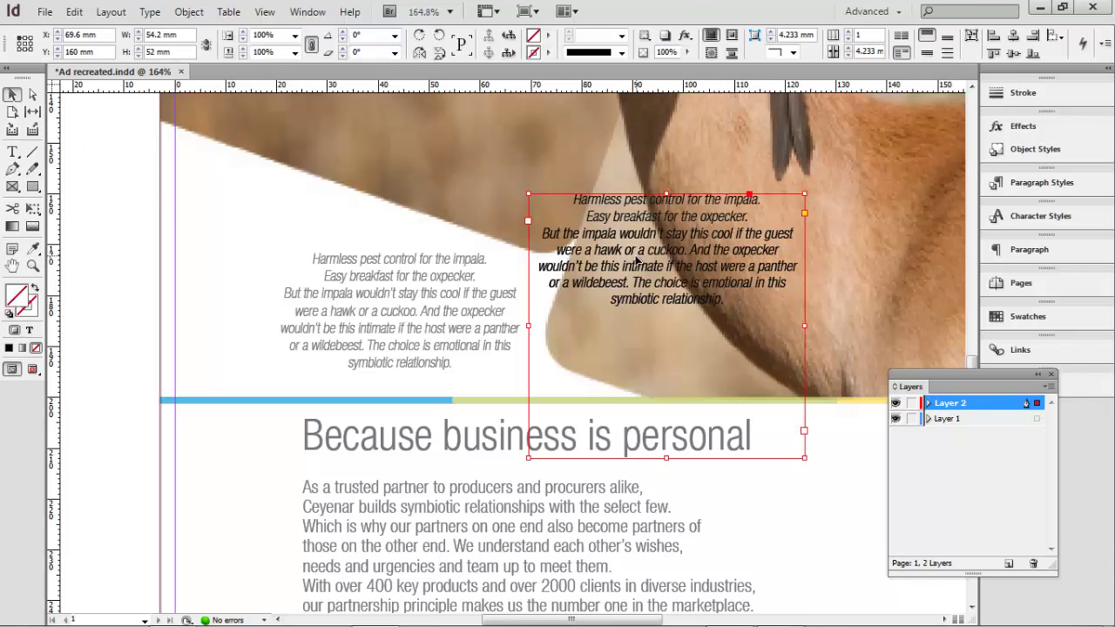
{"action": "left_click", "coordinate": [949, 420]}
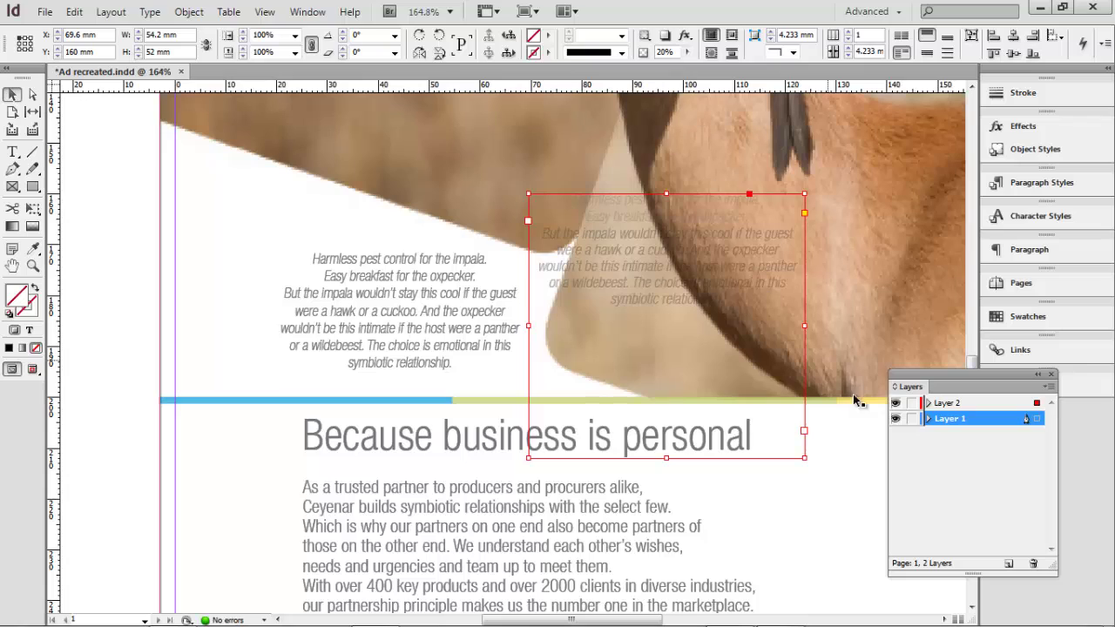
{"action": "left_click", "coordinate": [912, 420]}
{"action": "left_click", "coordinate": [912, 421]}
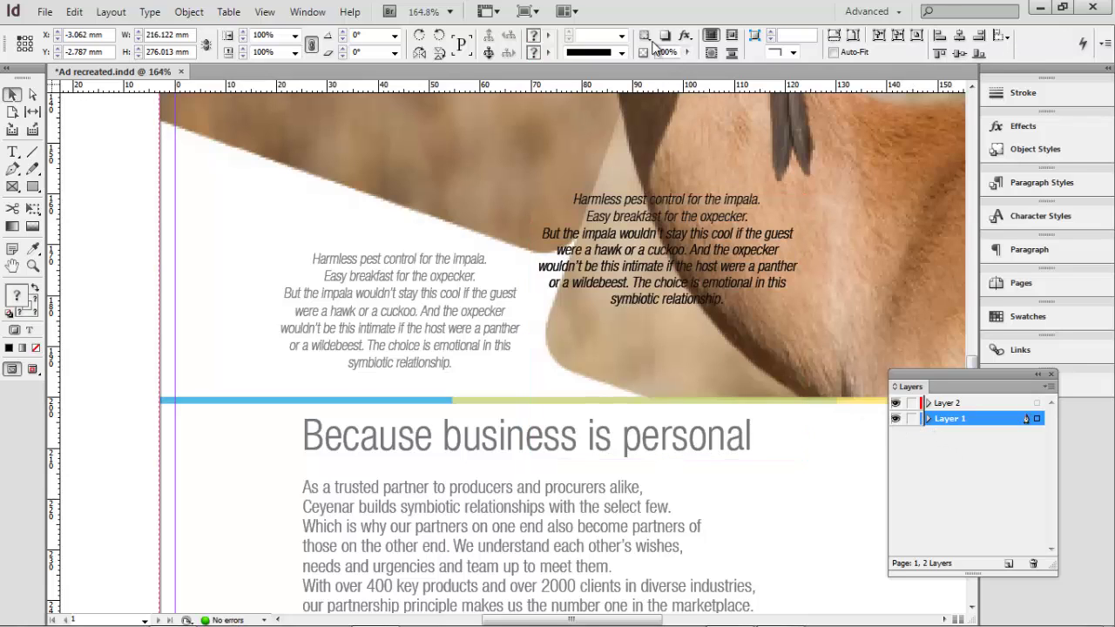
{"action": "left_click", "coordinate": [667, 52]}
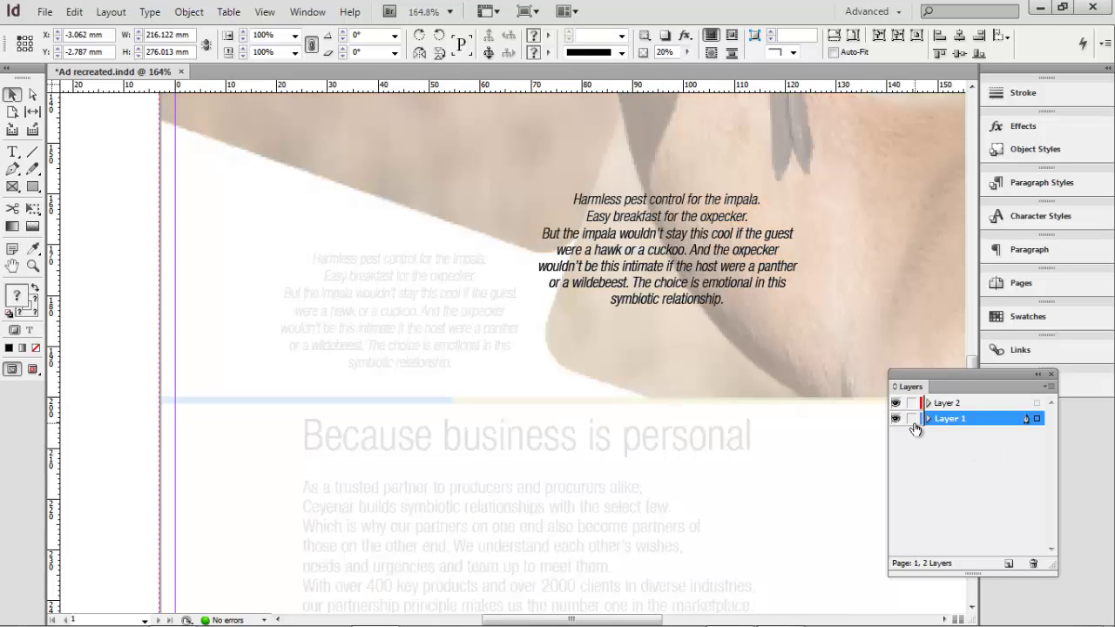
{"action": "left_click", "coordinate": [912, 421]}
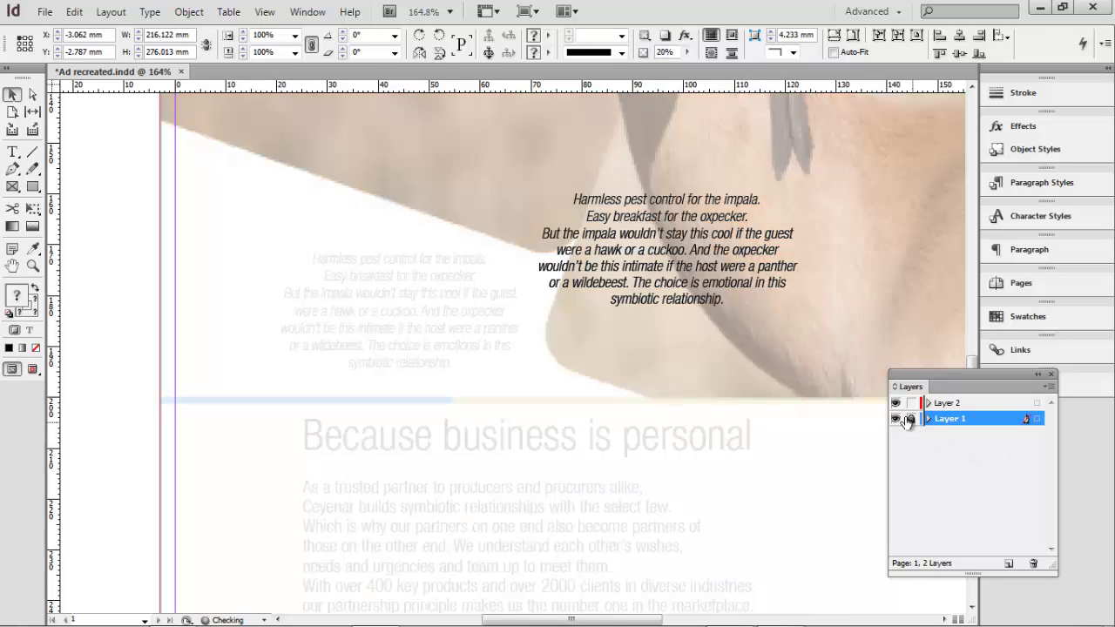
Step: Place the impala paragraph over its original at about X 17.4 mm, Y 172 mm, and shorten its frame to about 24.8 mm
{"action": "left_click", "coordinate": [662, 267]}
{"action": "left_click_drag", "start_coordinate": [679, 276], "coordinate": [443, 330]}
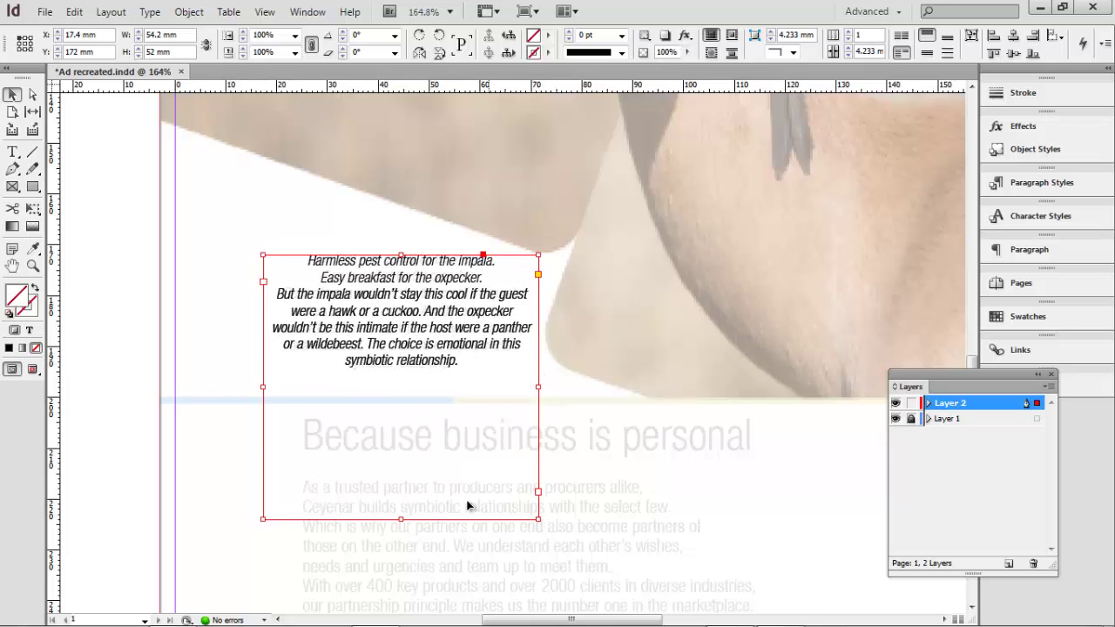
{"action": "left_click_drag", "start_coordinate": [400, 520], "coordinate": [445, 383]}
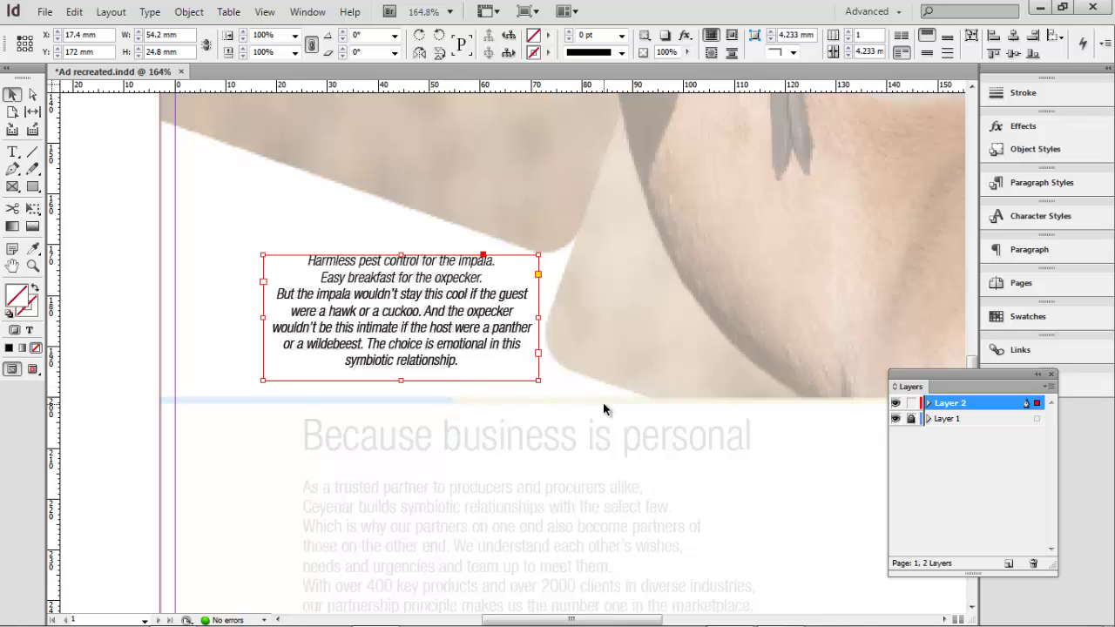
{"action": "key", "text": "ctrl+0"}
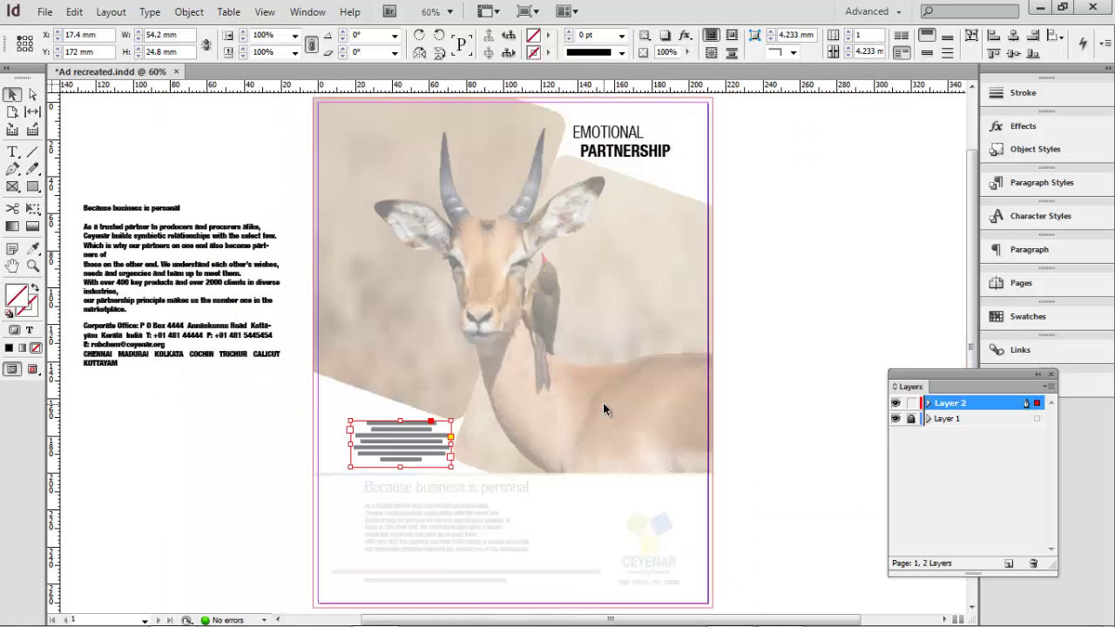
{"action": "left_click", "coordinate": [823, 403]}
Step: Move "Because business is personal" out of the pasteboard text into a new frame over the original heading, about 98 by 9.75 mm
{"action": "key", "text": "ctrl+space"}
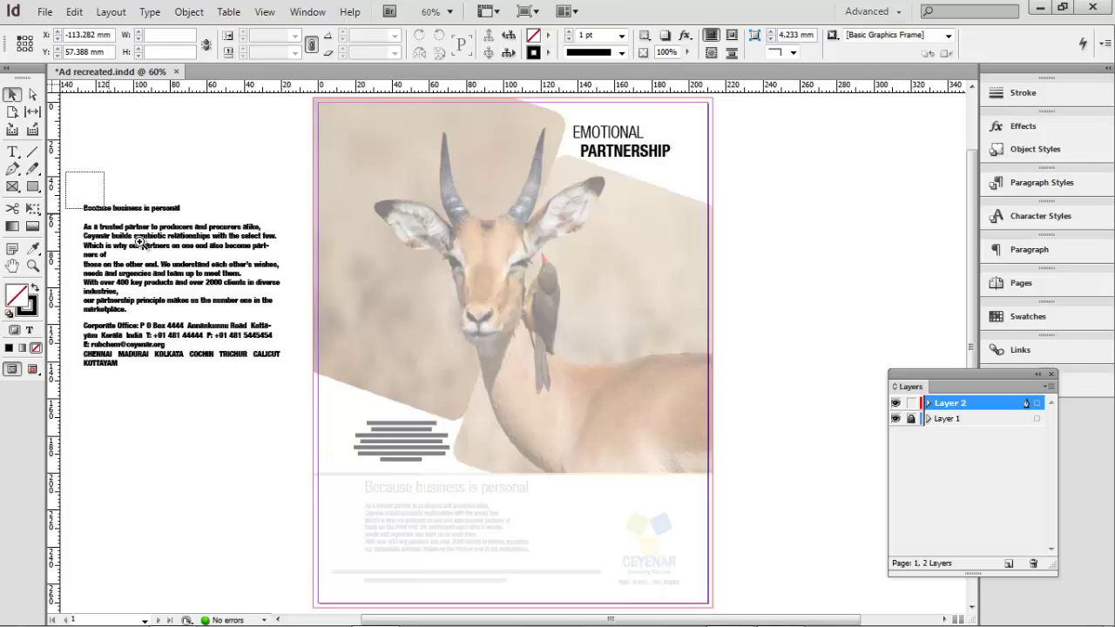
{"action": "left_click_drag", "start_coordinate": [66, 172], "coordinate": [342, 417]}
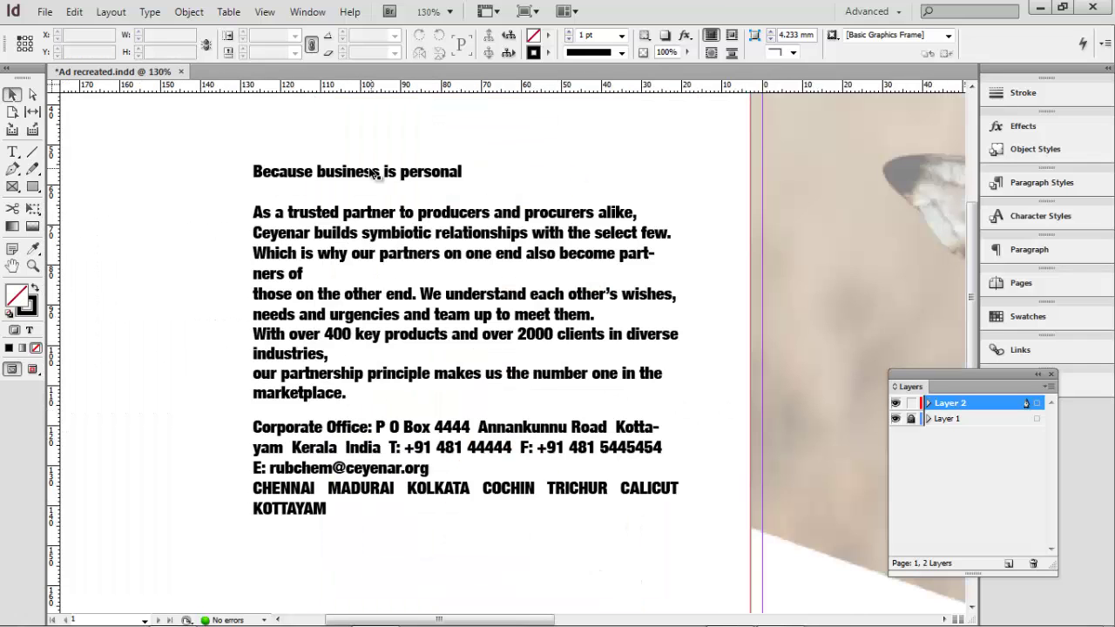
{"action": "key", "text": "t"}
{"action": "left_click_drag", "start_coordinate": [256, 168], "coordinate": [466, 172]}
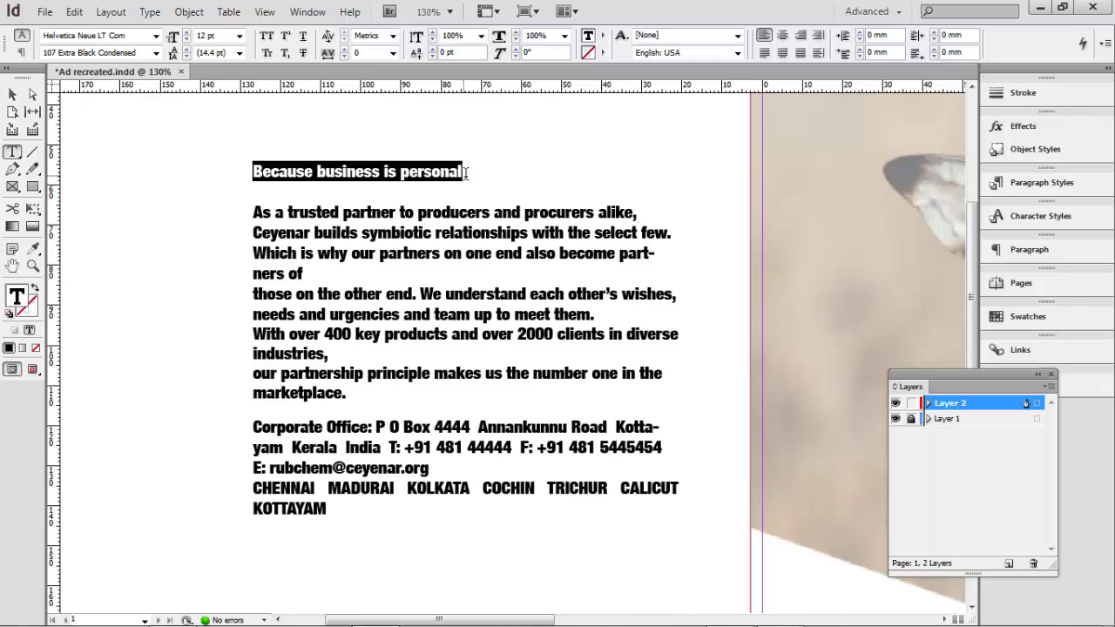
{"action": "key", "text": "ctrl+x"}
{"action": "key", "text": "alt+space"}
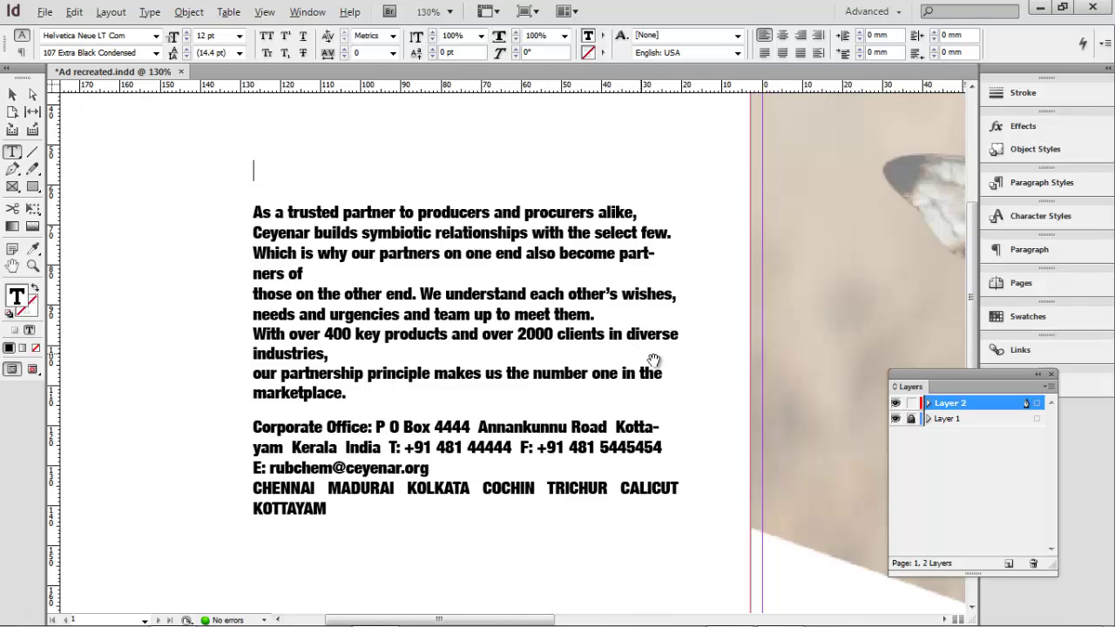
{"action": "left_click_drag", "start_coordinate": [753, 390], "coordinate": [451, 236]}
{"action": "left_click_drag", "start_coordinate": [659, 368], "coordinate": [403, 149]}
{"action": "left_click_drag", "start_coordinate": [324, 280], "coordinate": [717, 320]}
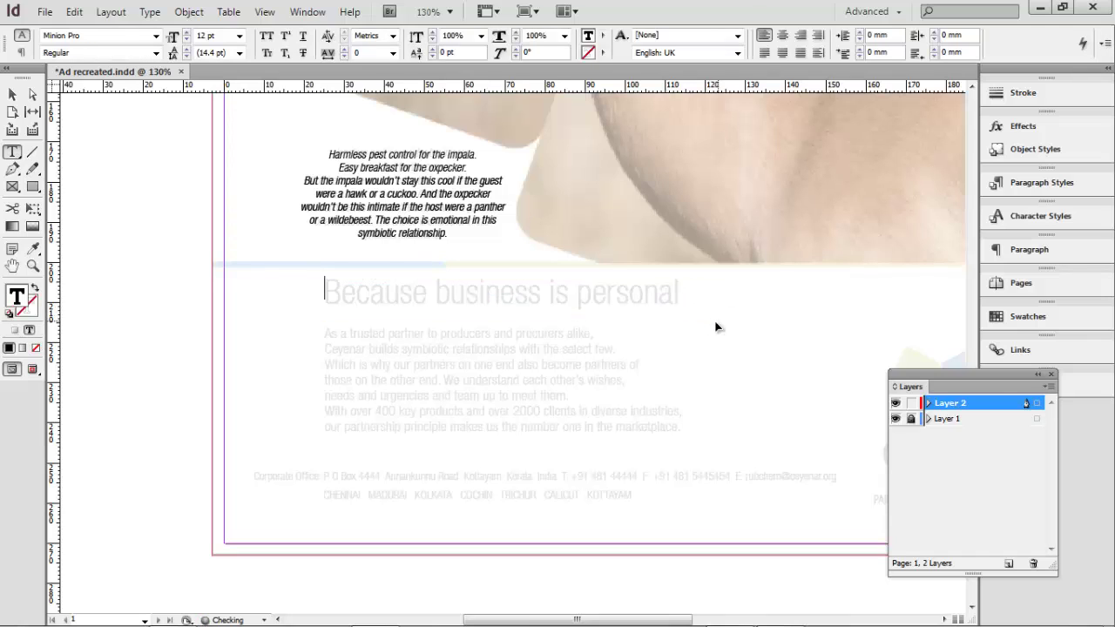
{"action": "key", "text": "ctrl+v"}
Step: Format the "Because business is personal" heading in Helvetica Neue LT Com 47 Light Condensed at 24 pt
{"action": "triple_click", "coordinate": [433, 285]}
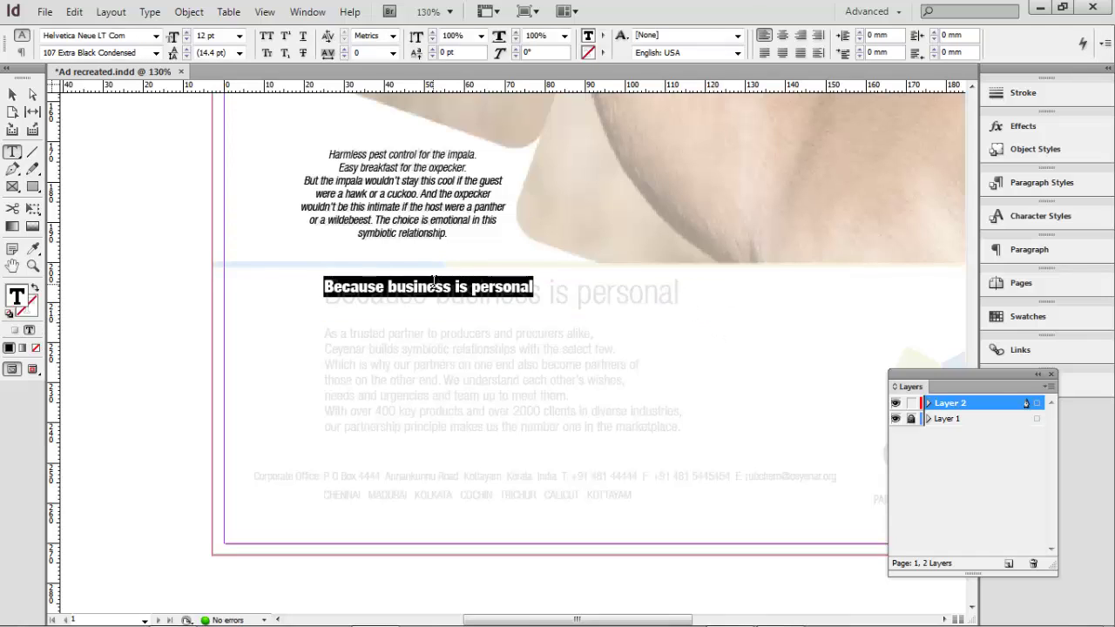
{"action": "key", "text": "ctrl+t"}
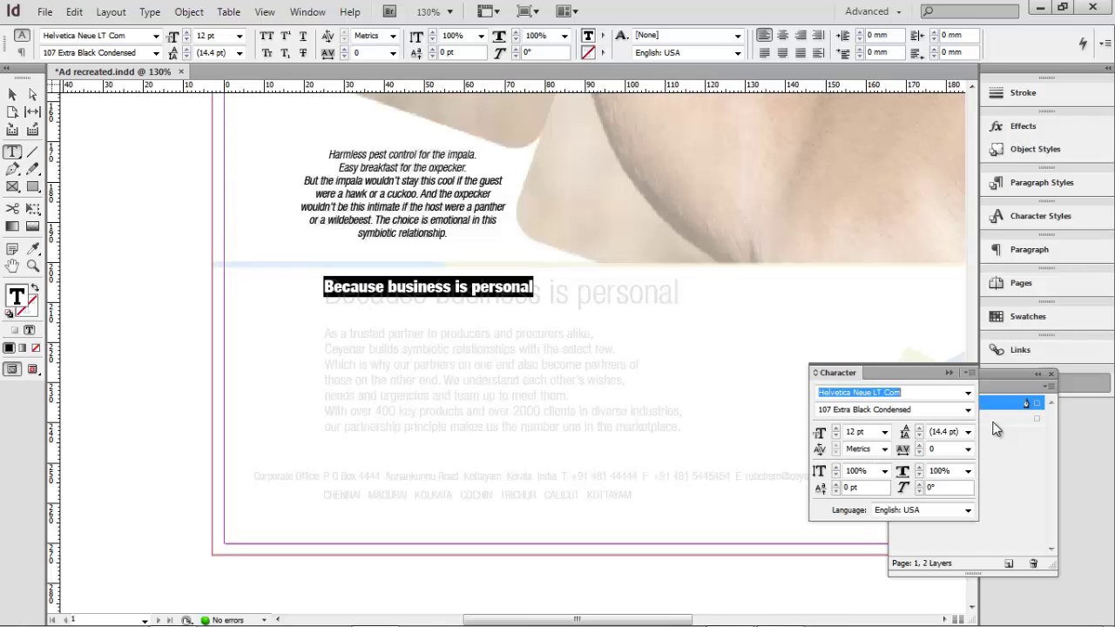
{"action": "left_click", "coordinate": [835, 429]}
{"action": "left_click", "coordinate": [835, 429]}
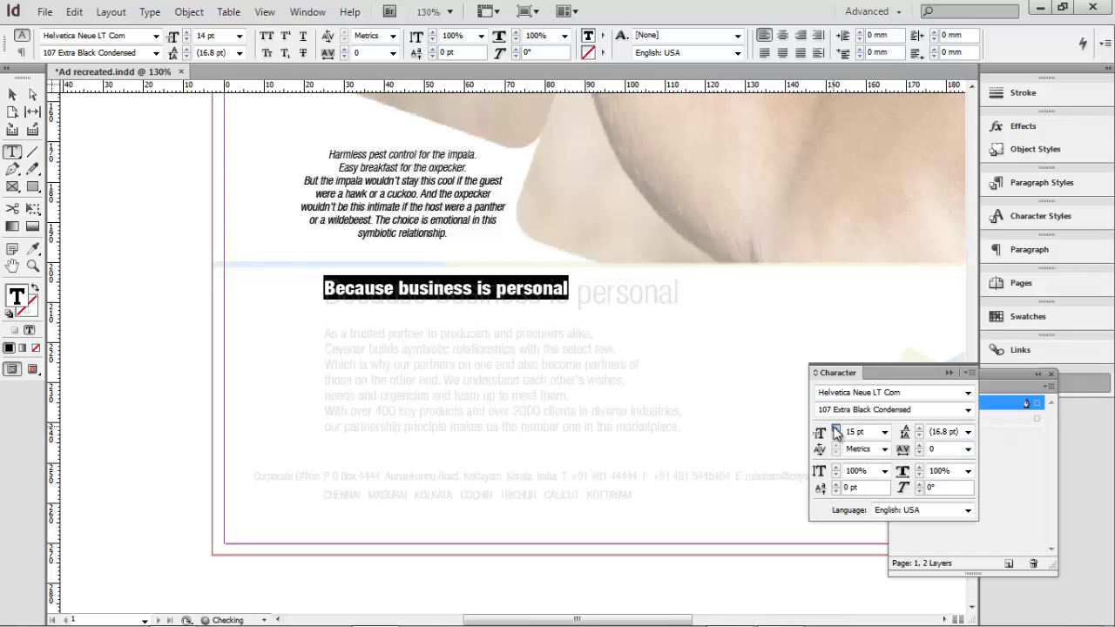
{"action": "left_click", "coordinate": [835, 428]}
{"action": "left_click", "coordinate": [836, 429]}
{"action": "left_click", "coordinate": [835, 429]}
{"action": "left_click", "coordinate": [835, 429]}
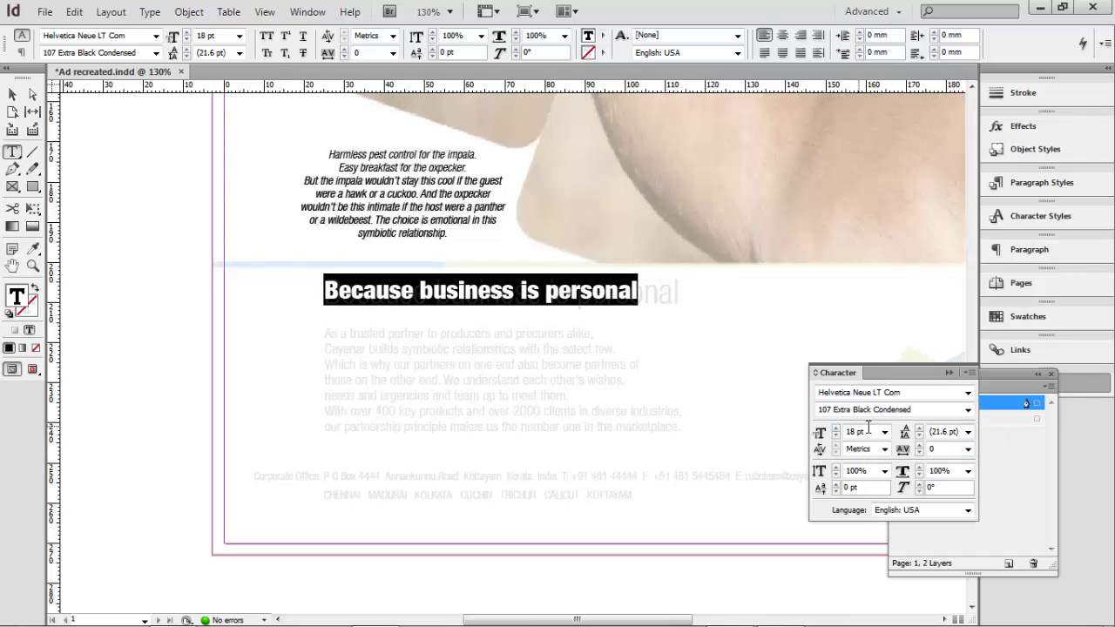
{"action": "left_click", "coordinate": [968, 410]}
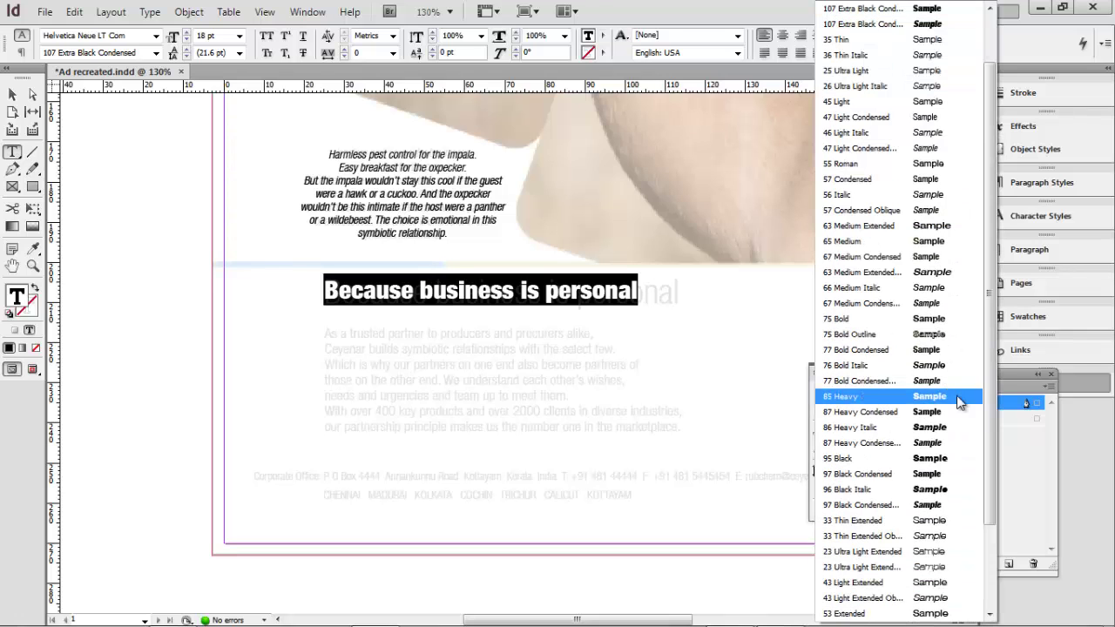
{"action": "left_click", "coordinate": [954, 391]}
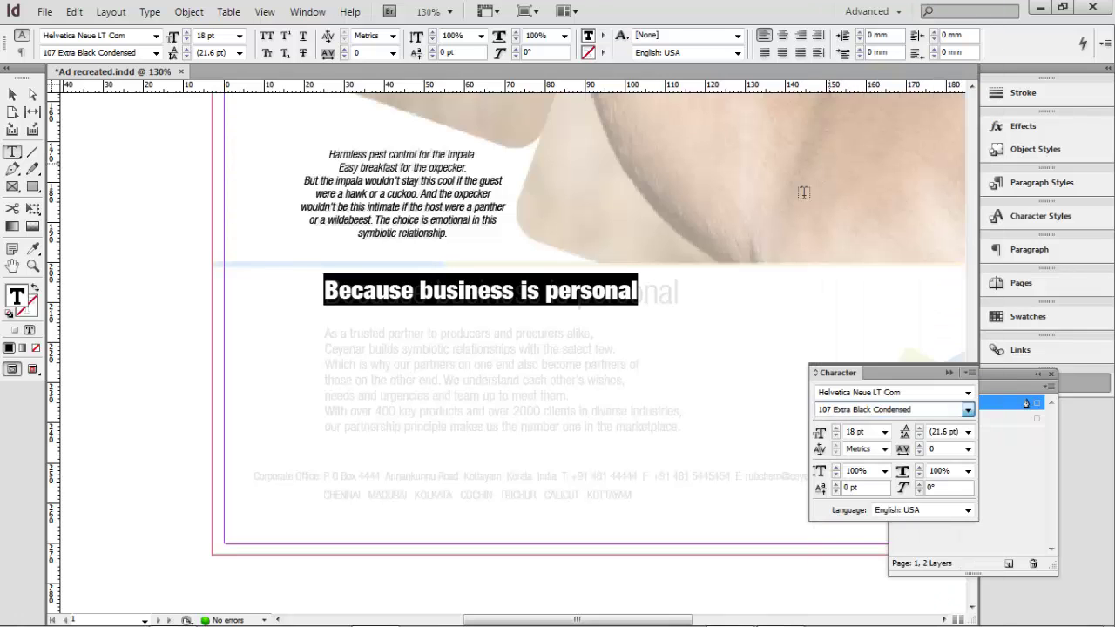
{"action": "left_click", "coordinate": [837, 429]}
{"action": "left_click", "coordinate": [836, 429]}
{"action": "left_click", "coordinate": [836, 428]}
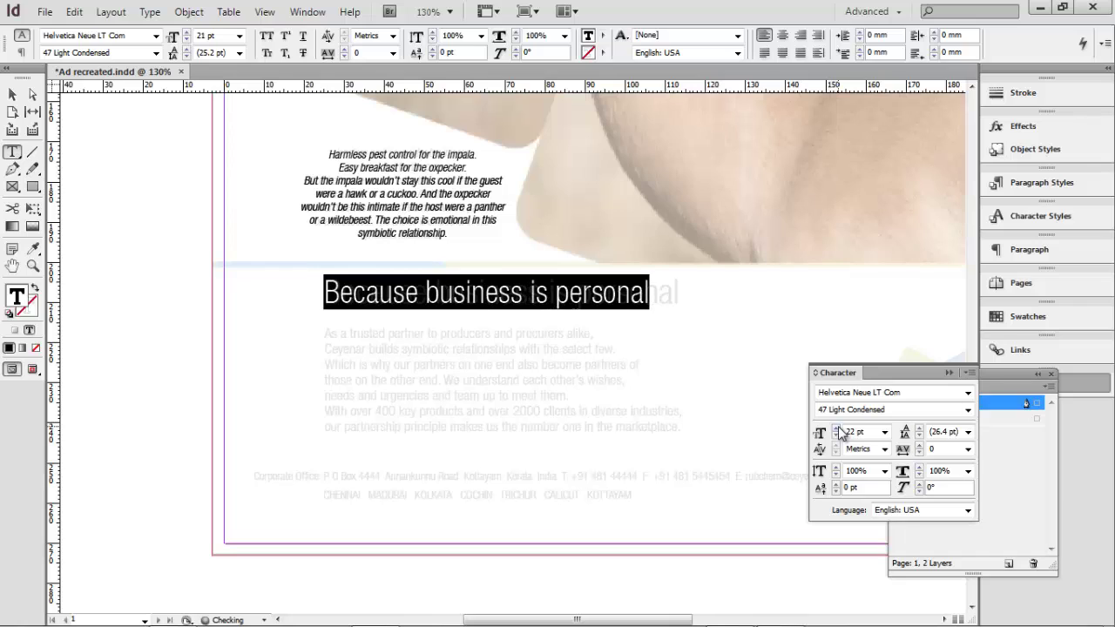
{"action": "left_click", "coordinate": [837, 429]}
{"action": "left_click", "coordinate": [836, 428]}
{"action": "left_click", "coordinate": [836, 428]}
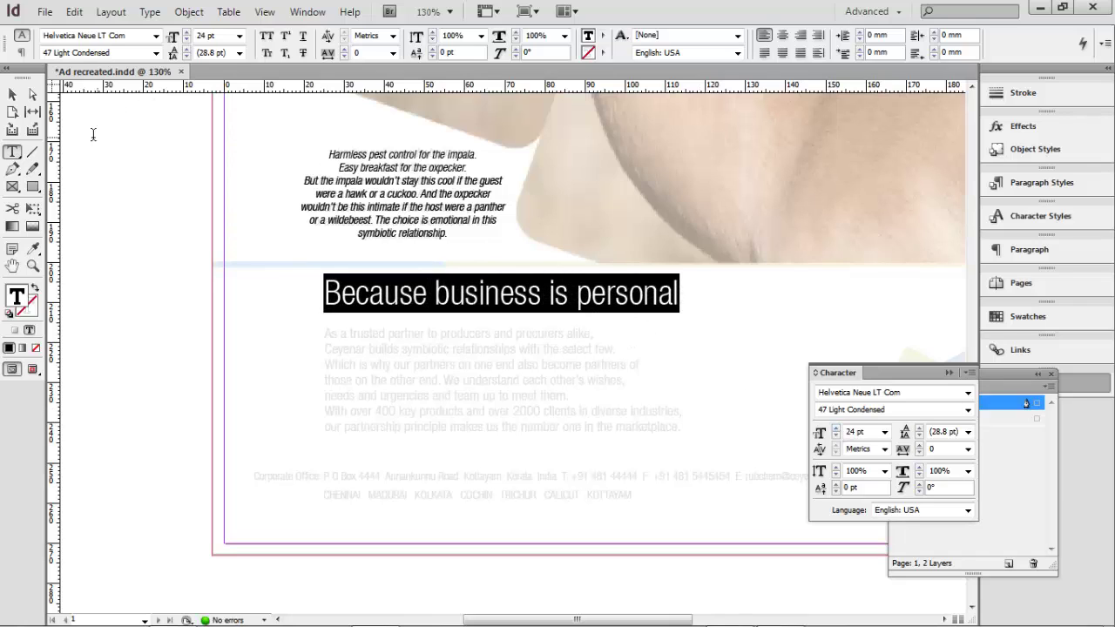
Step: Shrink the heading's text frame to about 93 mm wide so it fits the text more closely
{"action": "left_click", "coordinate": [12, 96]}
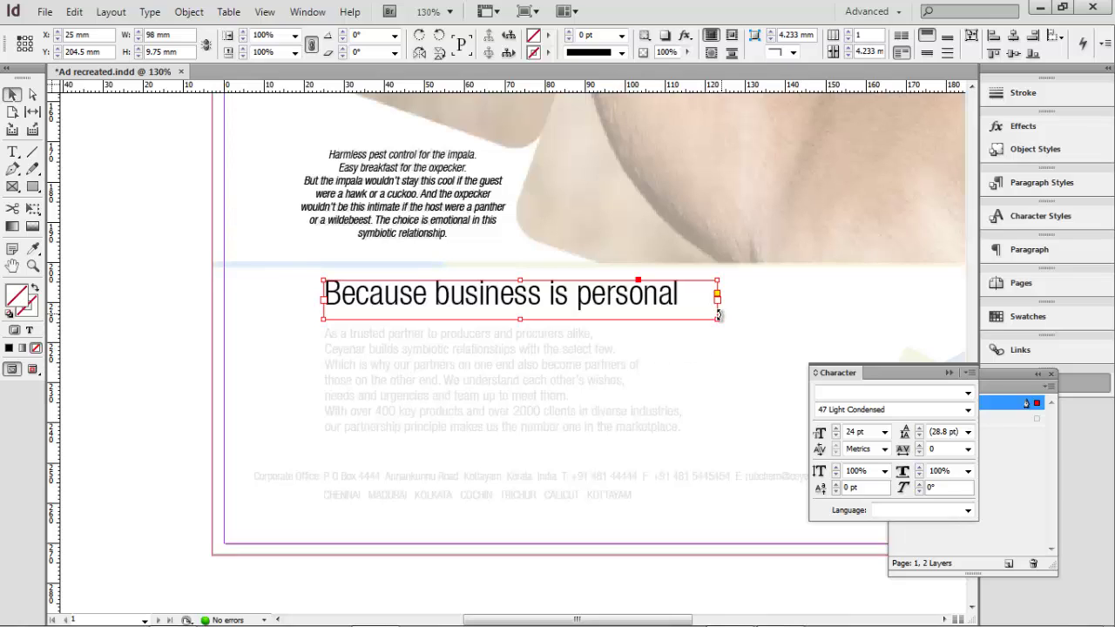
{"action": "left_click_drag", "start_coordinate": [717, 319], "coordinate": [696, 314]}
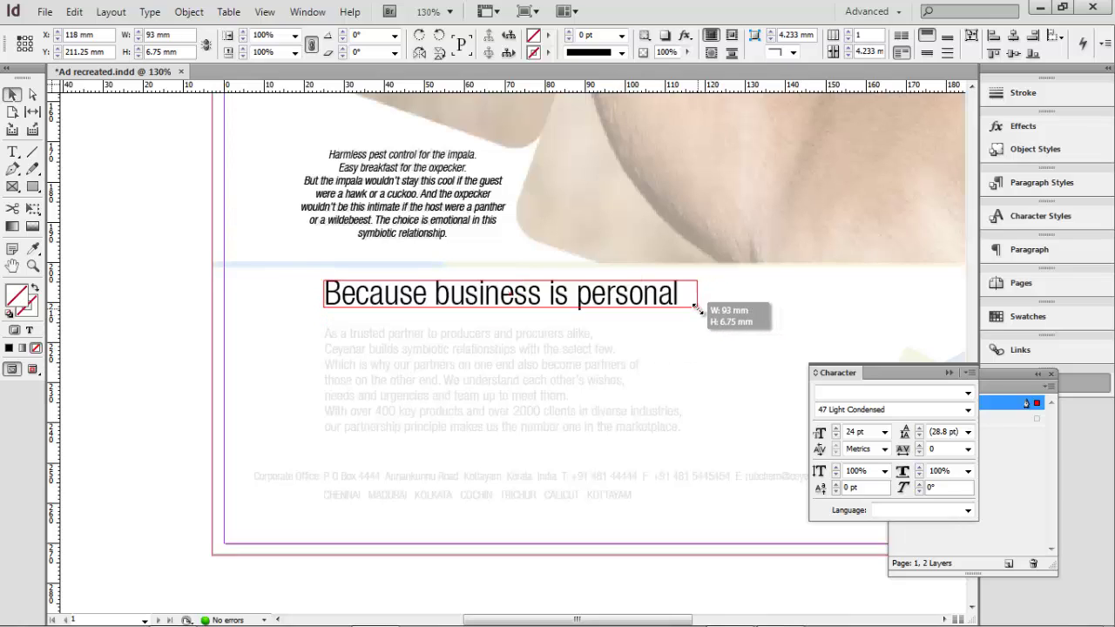
{"action": "left_click", "coordinate": [179, 389]}
Step: Cut the body copy from "As a trusted partner" through "marketplace." out of the pasteboard text, leaving the corporate office details
{"action": "left_click_drag", "start_coordinate": [342, 231], "coordinate": [579, 475]}
{"action": "left_click_drag", "start_coordinate": [231, 113], "coordinate": [399, 281]}
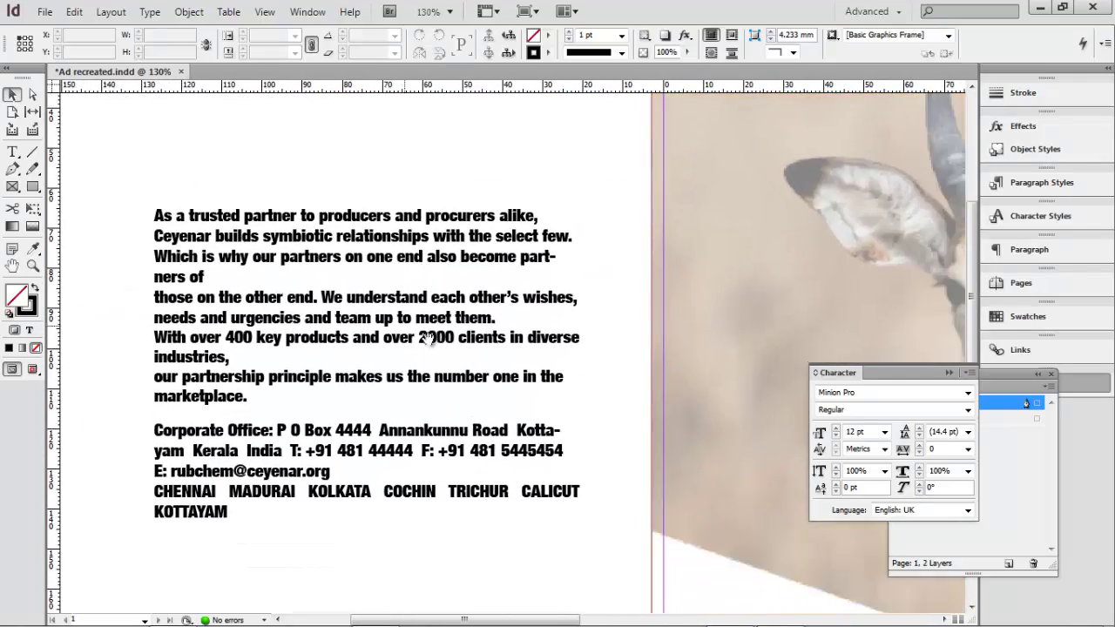
{"action": "scroll", "coordinate": [406, 229], "scroll_direction": "down", "scroll_amount": 10}
{"action": "scroll", "coordinate": [406, 229], "scroll_direction": "right", "scroll_amount": 8}
{"action": "left_click_drag", "start_coordinate": [485, 277], "coordinate": [706, 493]}
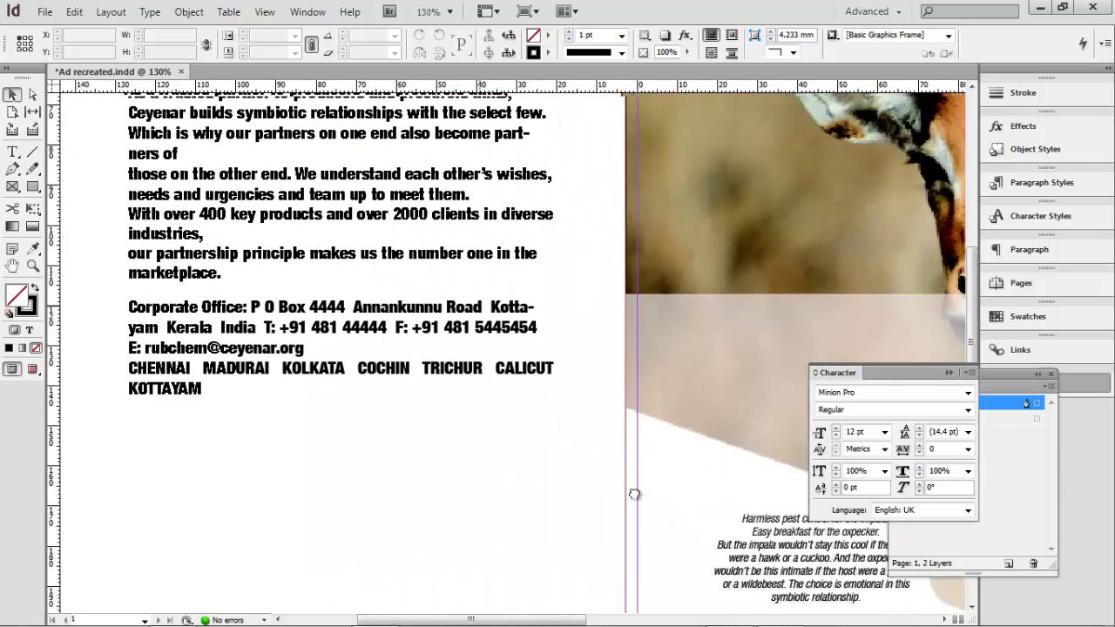
{"action": "double_click", "coordinate": [334, 290]}
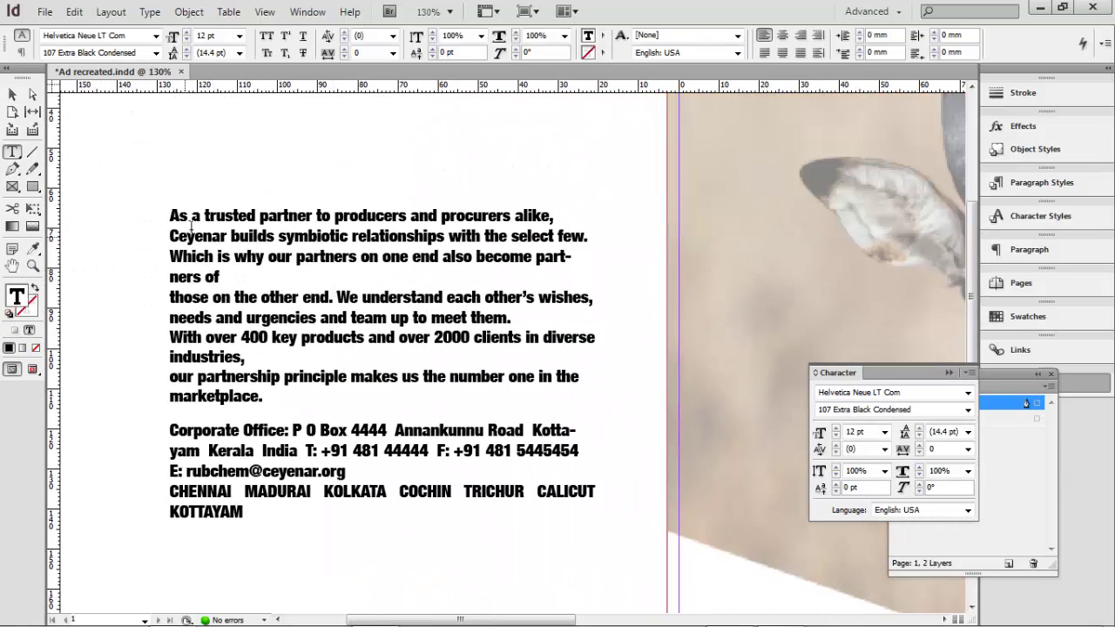
{"action": "left_click_drag", "start_coordinate": [171, 209], "coordinate": [264, 407]}
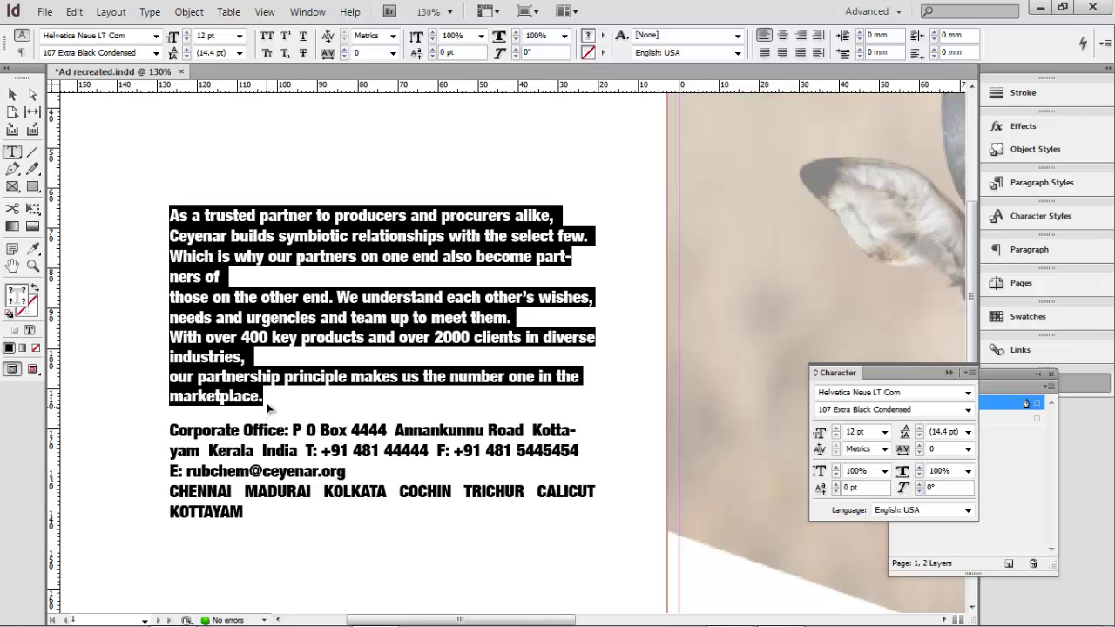
{"action": "key", "text": "BackSpace"}
Step: Paste the body copy into a new frame over its original below the heading, and enlarge the frame to about 122.5 by 49.5 mm
{"action": "scroll", "coordinate": [649, 436], "scroll_direction": "down", "scroll_amount": 4}
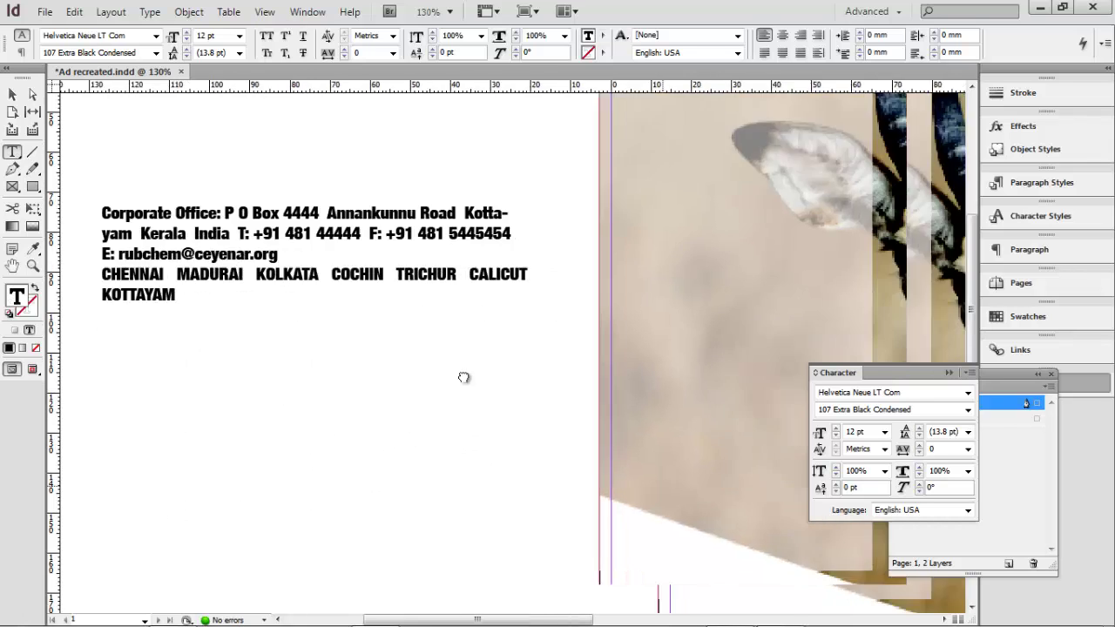
{"action": "scroll", "coordinate": [683, 437], "scroll_direction": "right", "scroll_amount": 5}
{"action": "scroll", "coordinate": [683, 437], "scroll_direction": "down", "scroll_amount": 5}
{"action": "scroll", "coordinate": [610, 409], "scroll_direction": "right", "scroll_amount": 2}
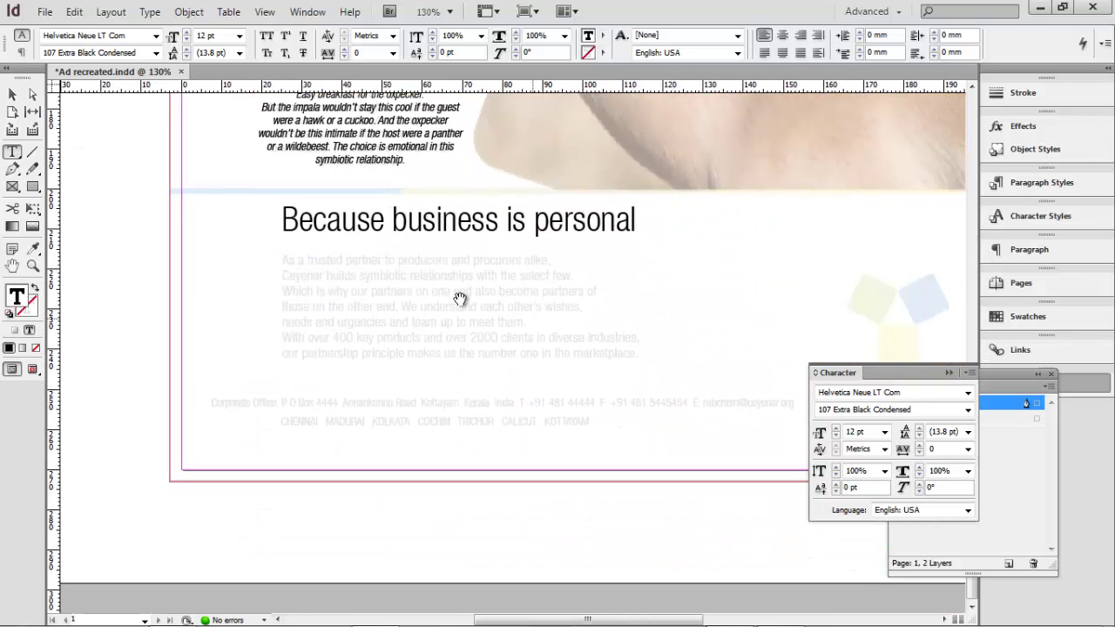
{"action": "left_click_drag", "start_coordinate": [283, 255], "coordinate": [671, 380]}
{"action": "key", "text": "ctrl+v"}
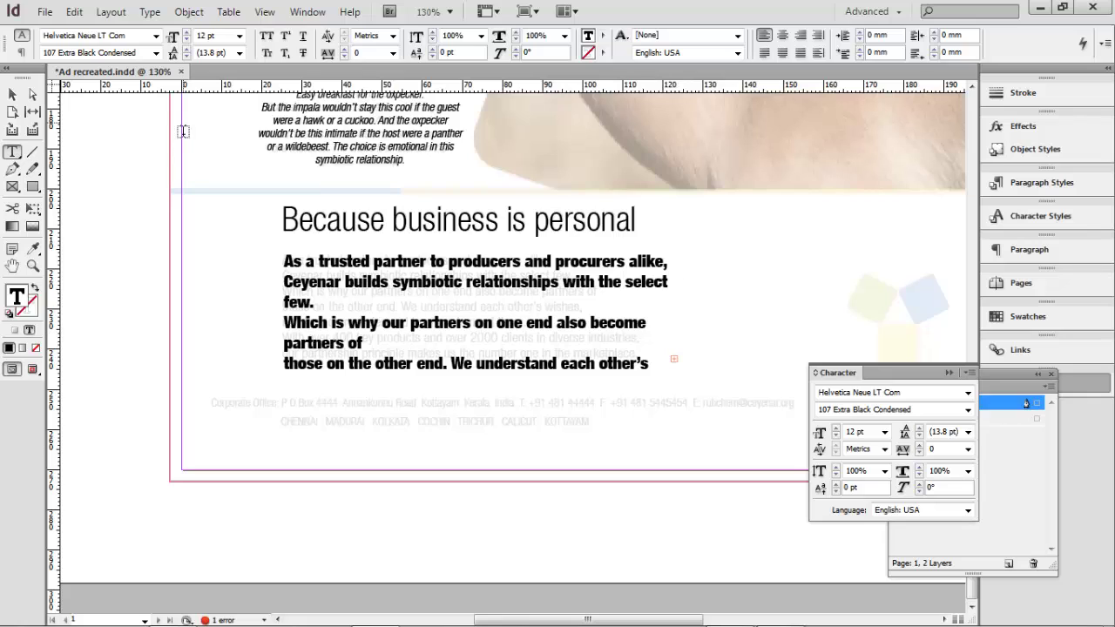
{"action": "key", "text": "Escape"}
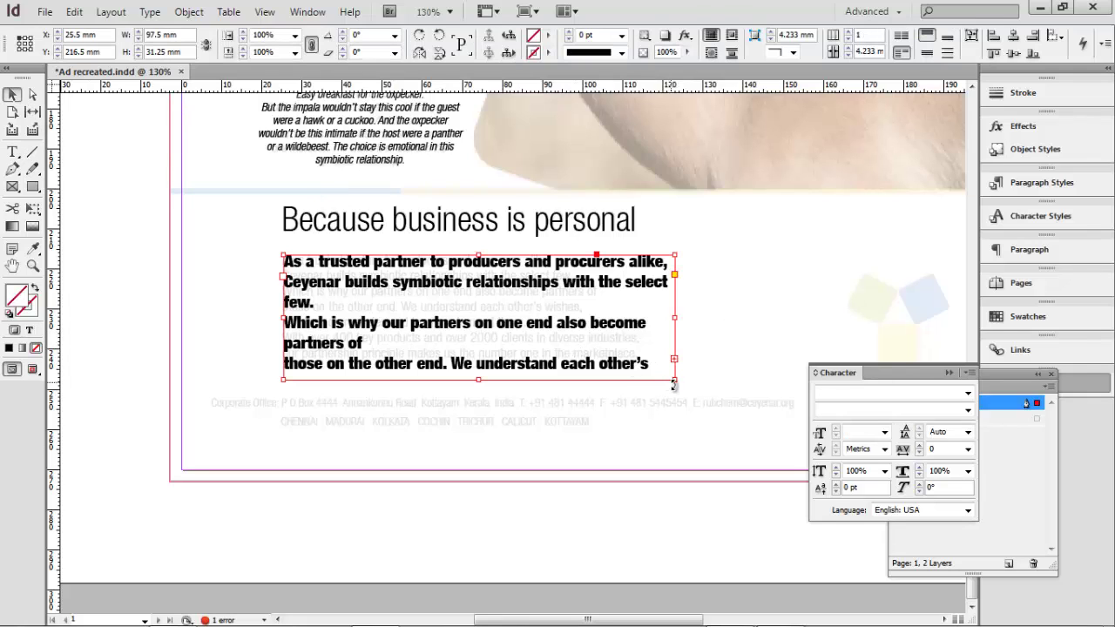
{"action": "left_click_drag", "start_coordinate": [675, 380], "coordinate": [775, 452]}
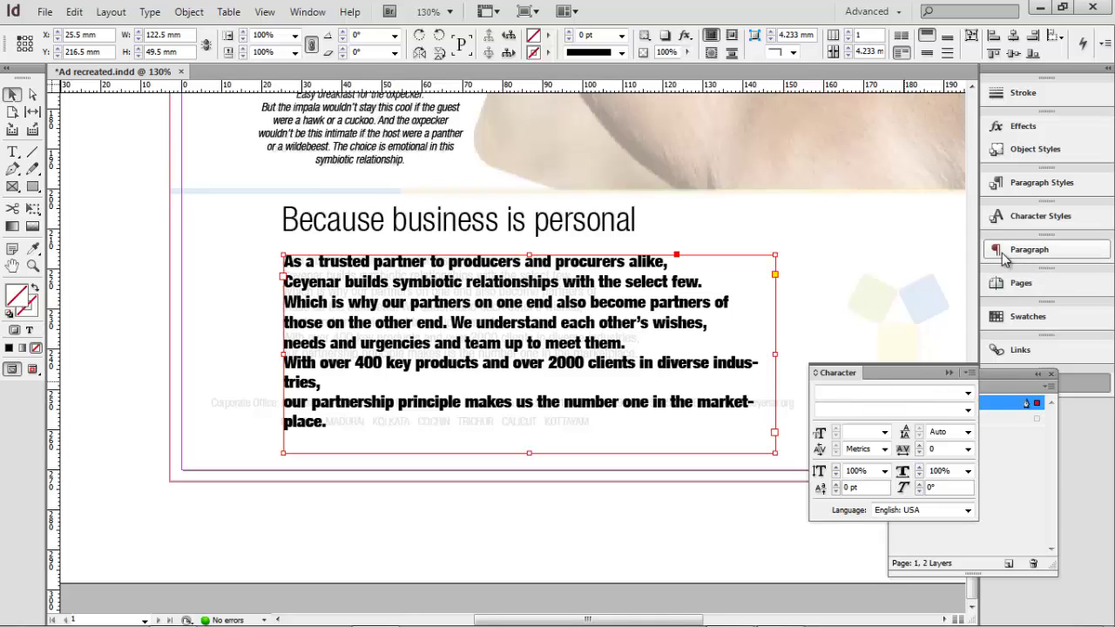
Step: Turn off hyphenation for the body copy below the heading
{"action": "left_click", "coordinate": [1003, 254]}
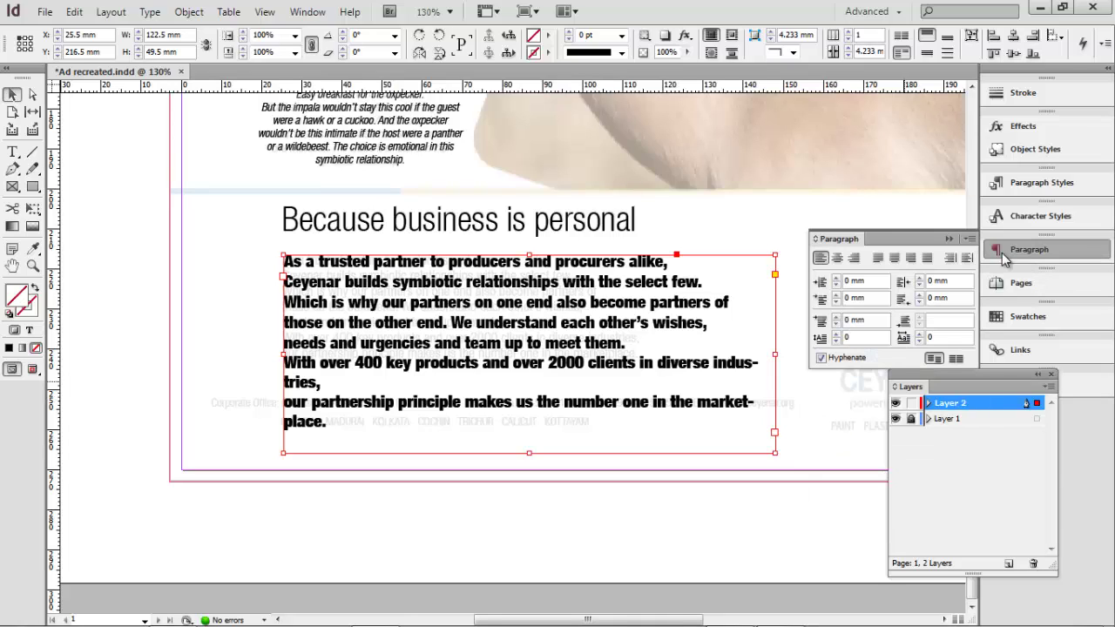
{"action": "left_click", "coordinate": [820, 358]}
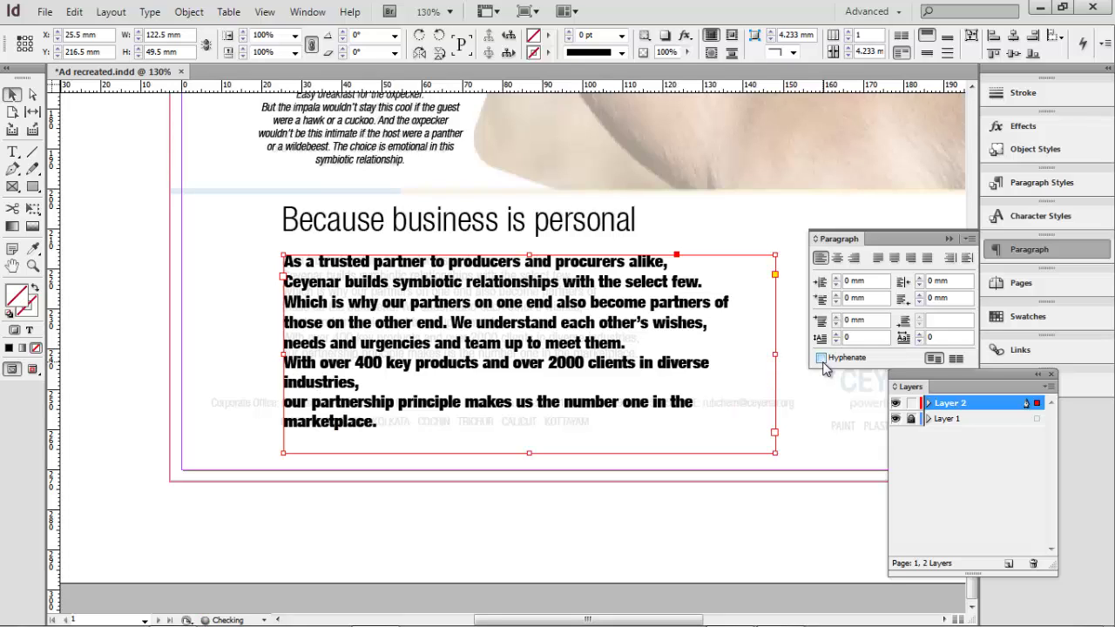
{"action": "left_click", "coordinate": [949, 241]}
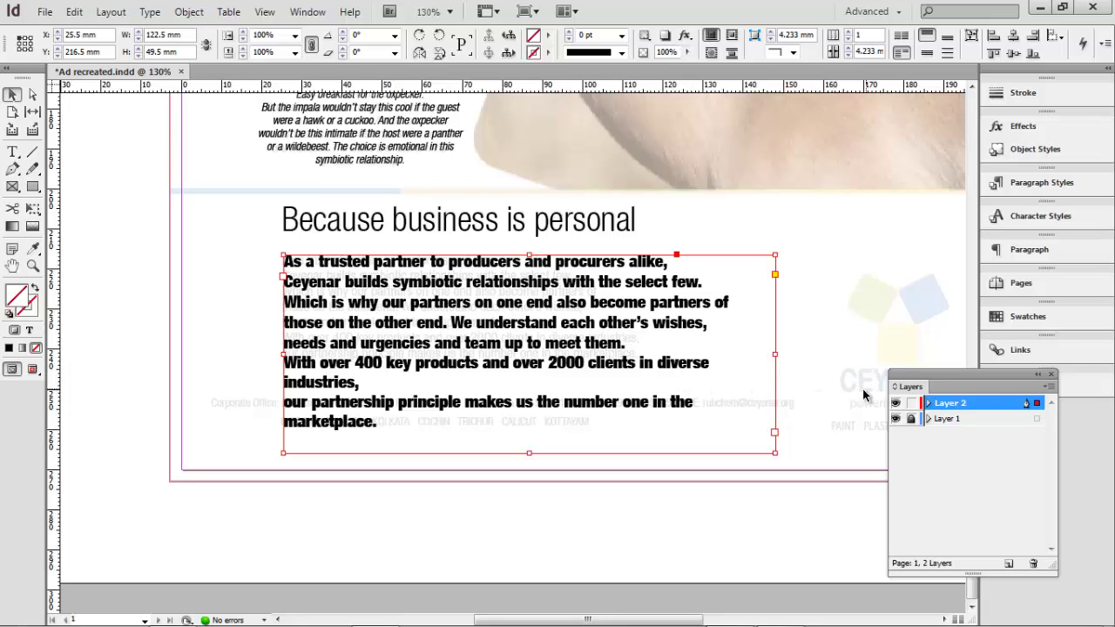
Step: Set all of the body copy in Helvetica Neue LT Com 57 Condensed at 11 pt
{"action": "key", "text": "ctrl+t"}
{"action": "key", "text": "t"}
{"action": "key", "text": "ctrl+a"}
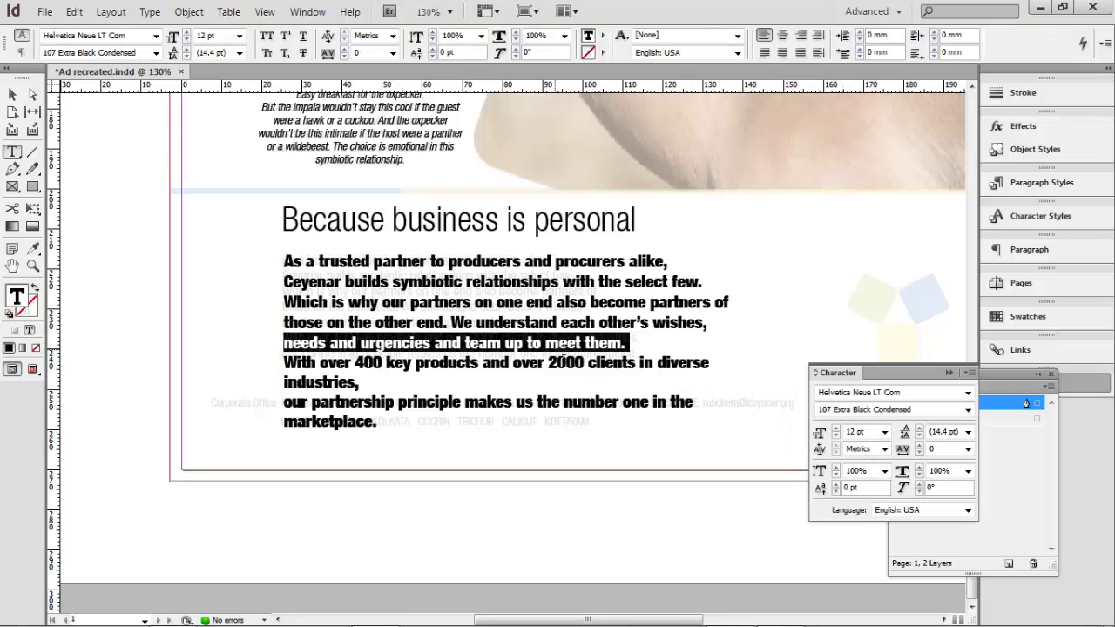
{"action": "left_click", "coordinate": [968, 409]}
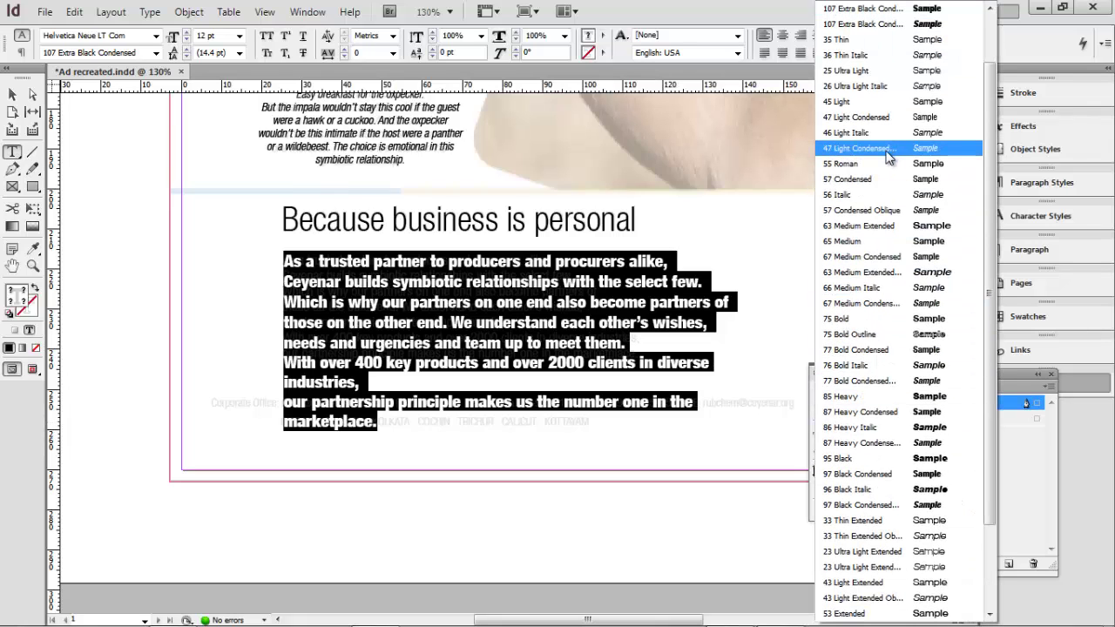
{"action": "left_click", "coordinate": [849, 179]}
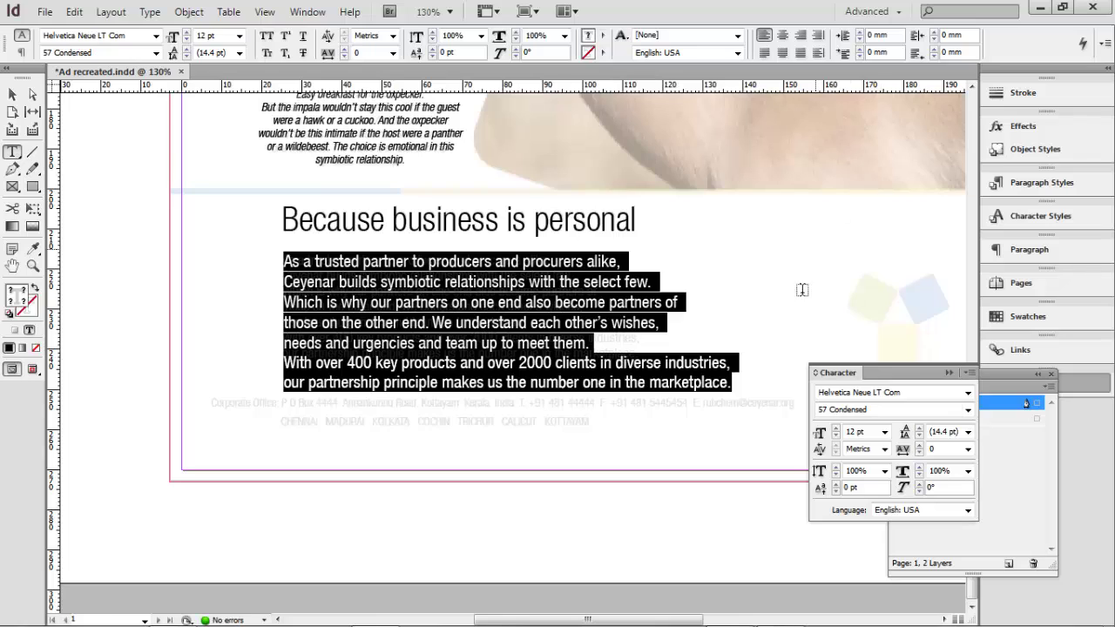
{"action": "key", "text": "ctrl+shift+a"}
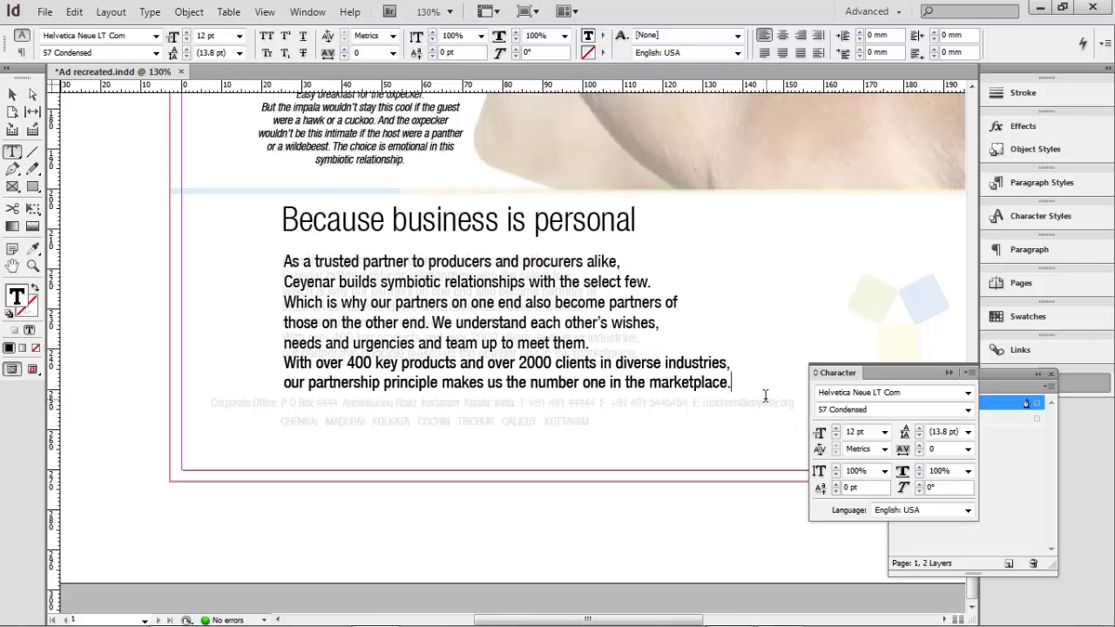
{"action": "left_click_drag", "start_coordinate": [745, 386], "coordinate": [282, 261]}
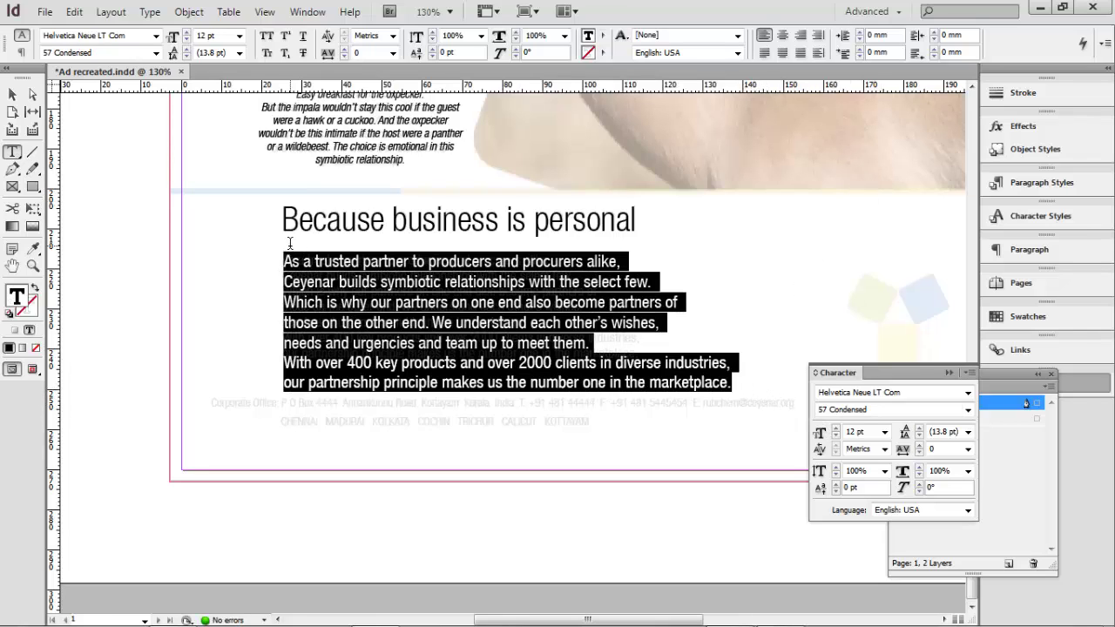
{"action": "left_click", "coordinate": [835, 436]}
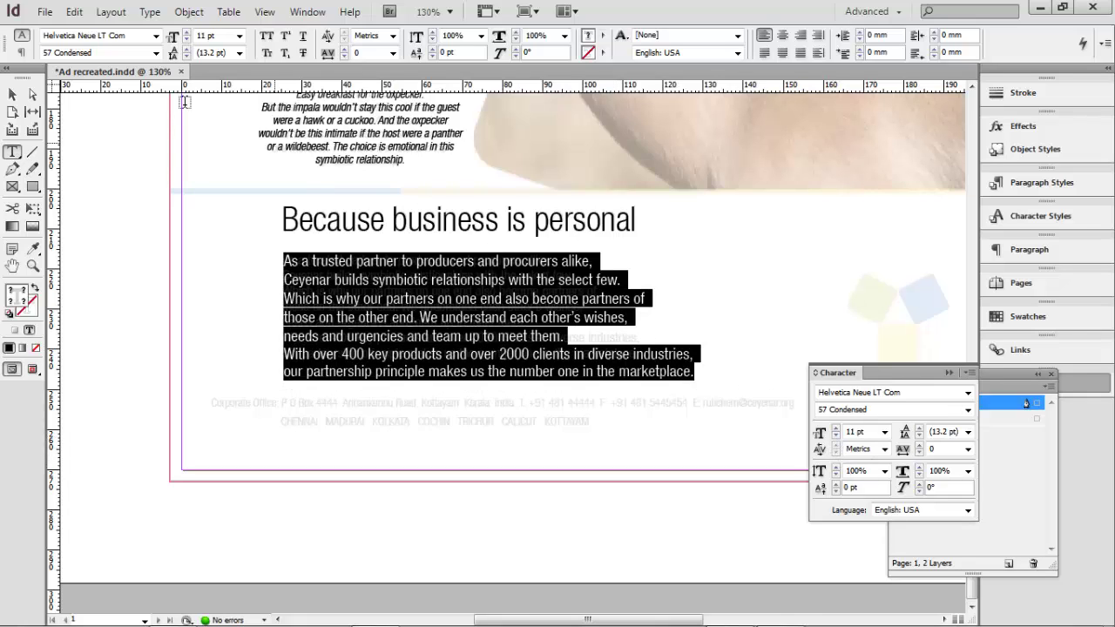
Step: Move the body copy frame just below its faded original, to about X 20.75 mm and Y 246.8 mm, for comparison
{"action": "left_click", "coordinate": [12, 94]}
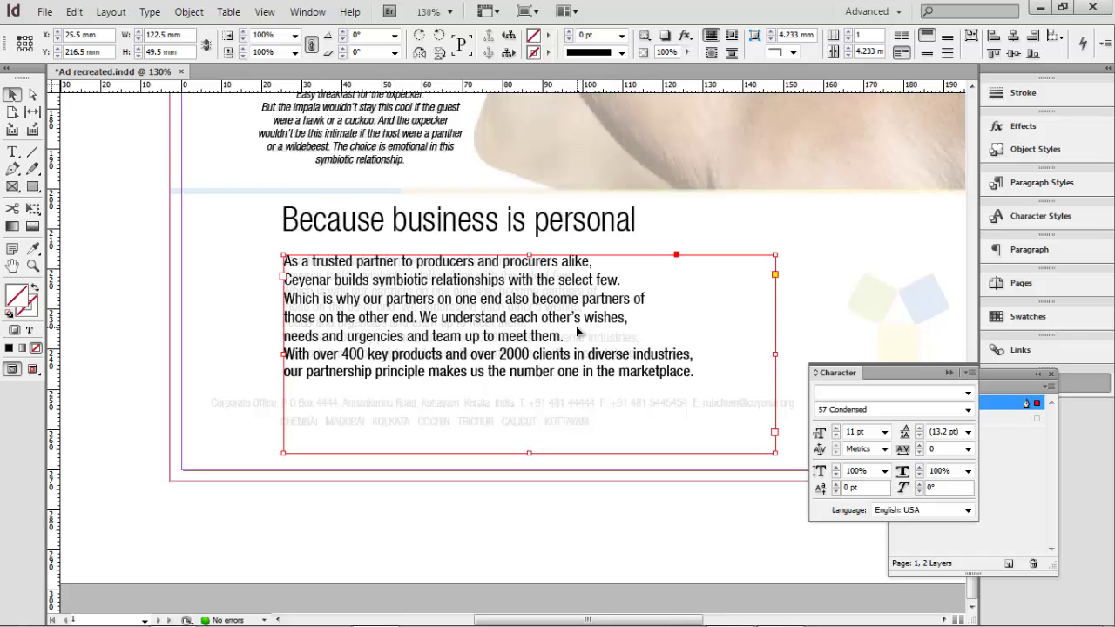
{"action": "left_click_drag", "start_coordinate": [577, 328], "coordinate": [720, 365]}
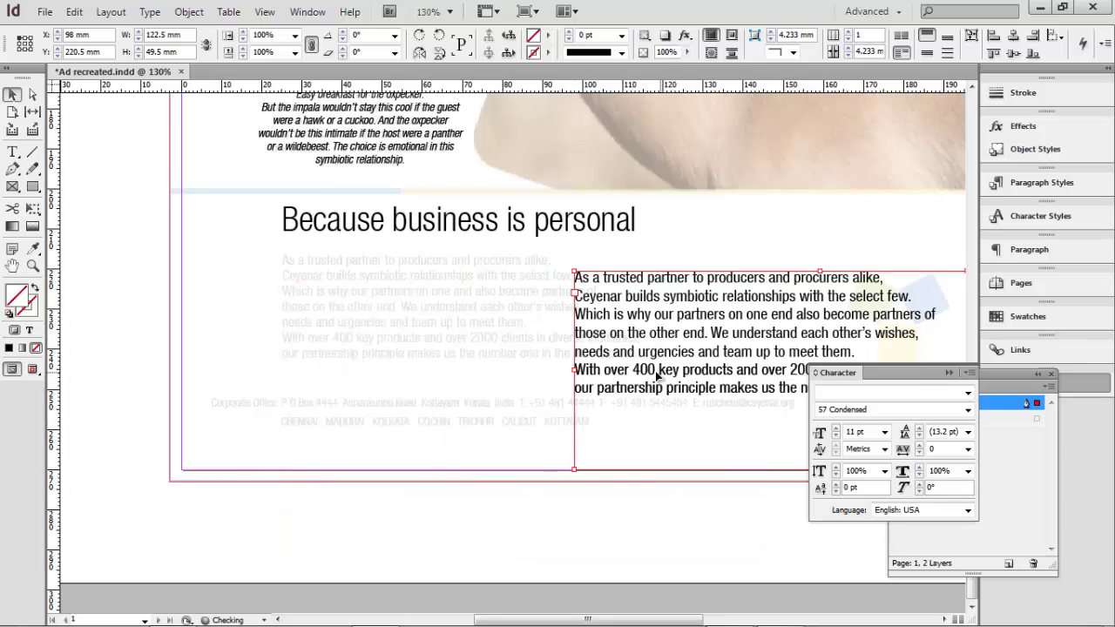
{"action": "left_click_drag", "start_coordinate": [633, 352], "coordinate": [291, 461]}
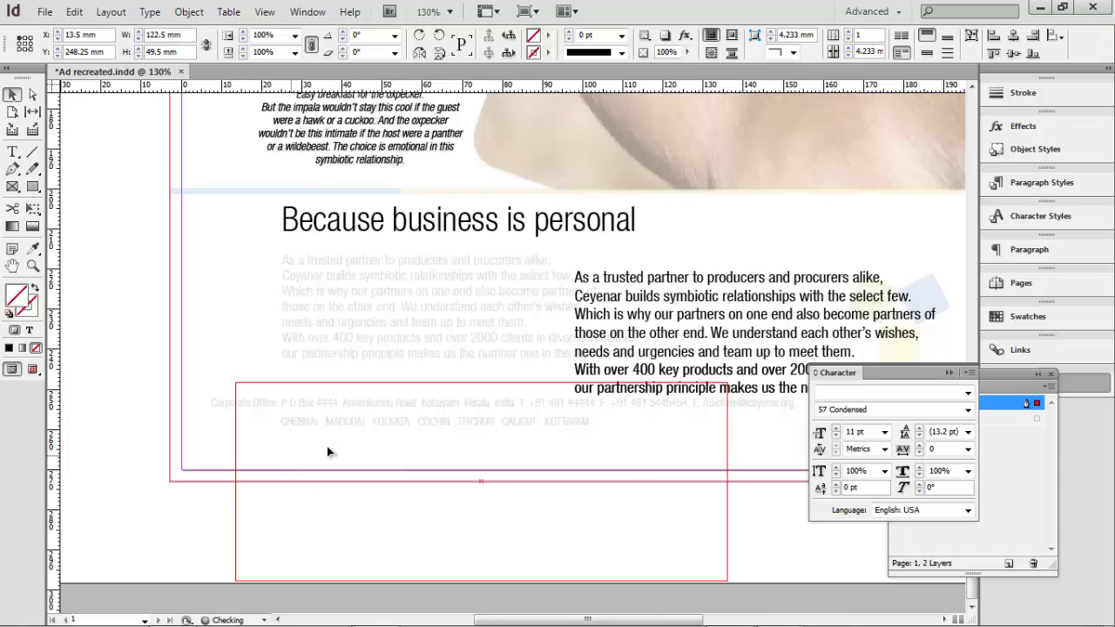
{"action": "left_click_drag", "start_coordinate": [441, 434], "coordinate": [468, 432]}
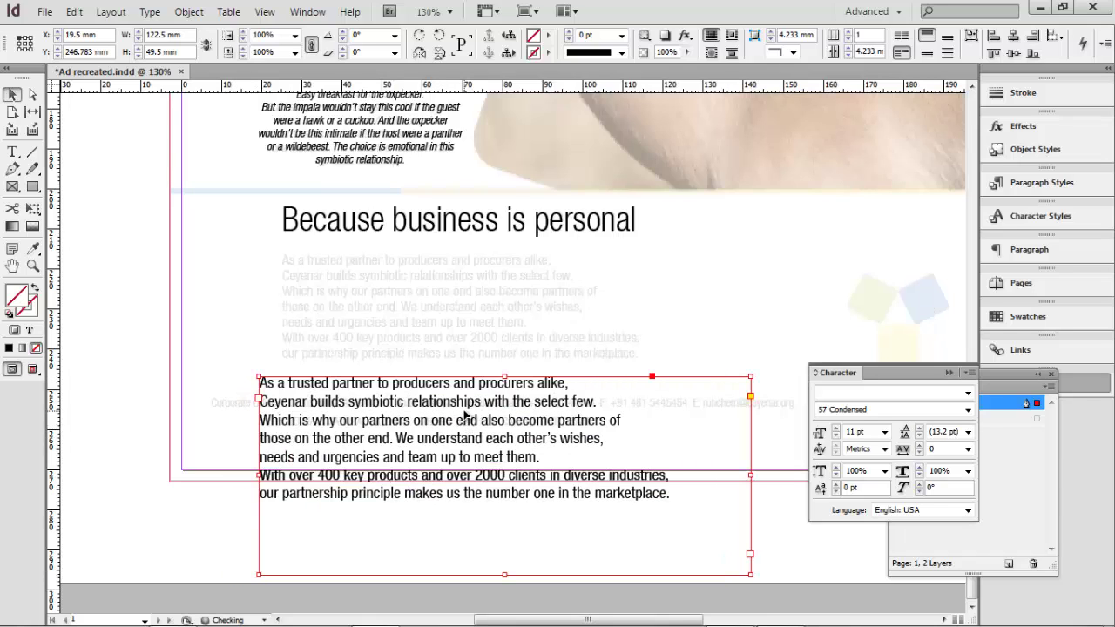
{"action": "left_click_drag", "start_coordinate": [529, 409], "coordinate": [520, 412]}
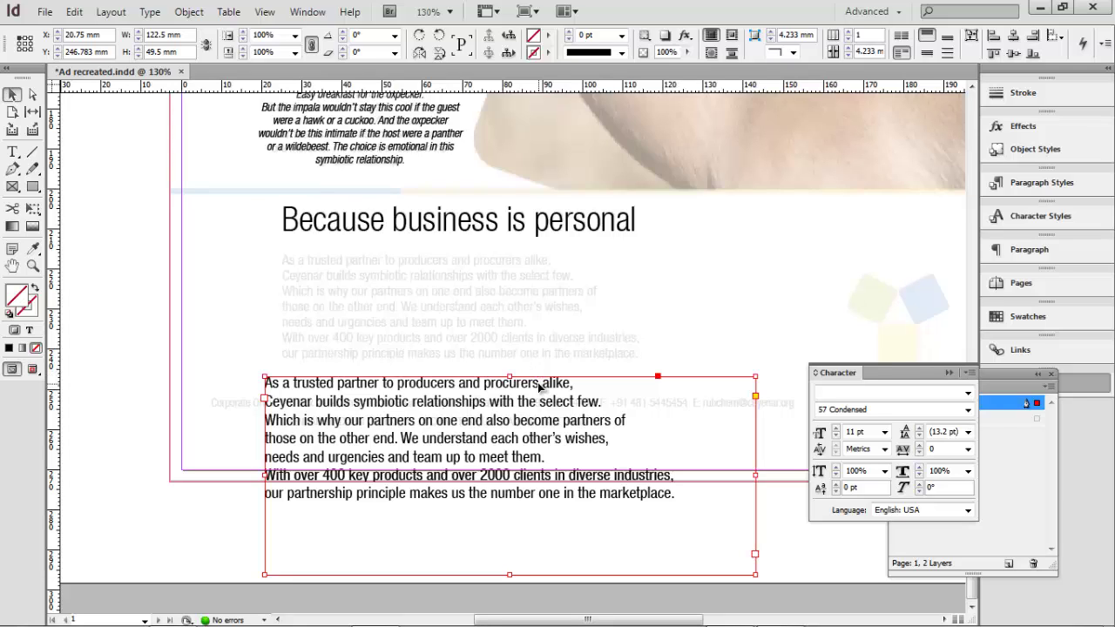
Step: Fill the body copy frame with the yellow swatch C=0 M=0 Y=100 K=0 and nudge the frame slightly
{"action": "key", "text": "F5"}
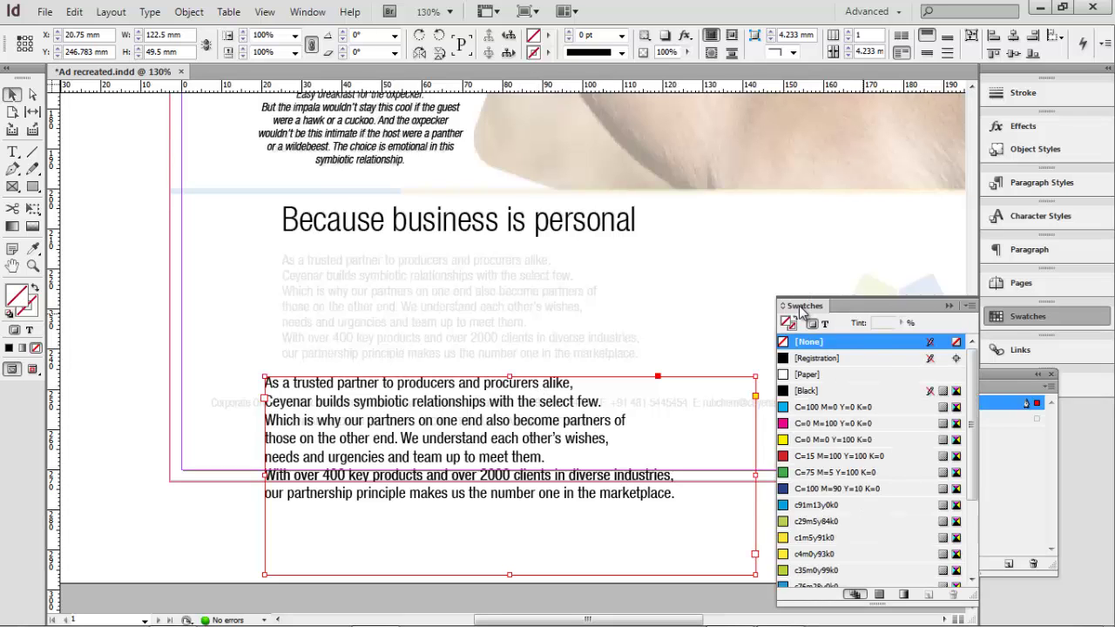
{"action": "left_click_drag", "start_coordinate": [800, 306], "coordinate": [831, 106]}
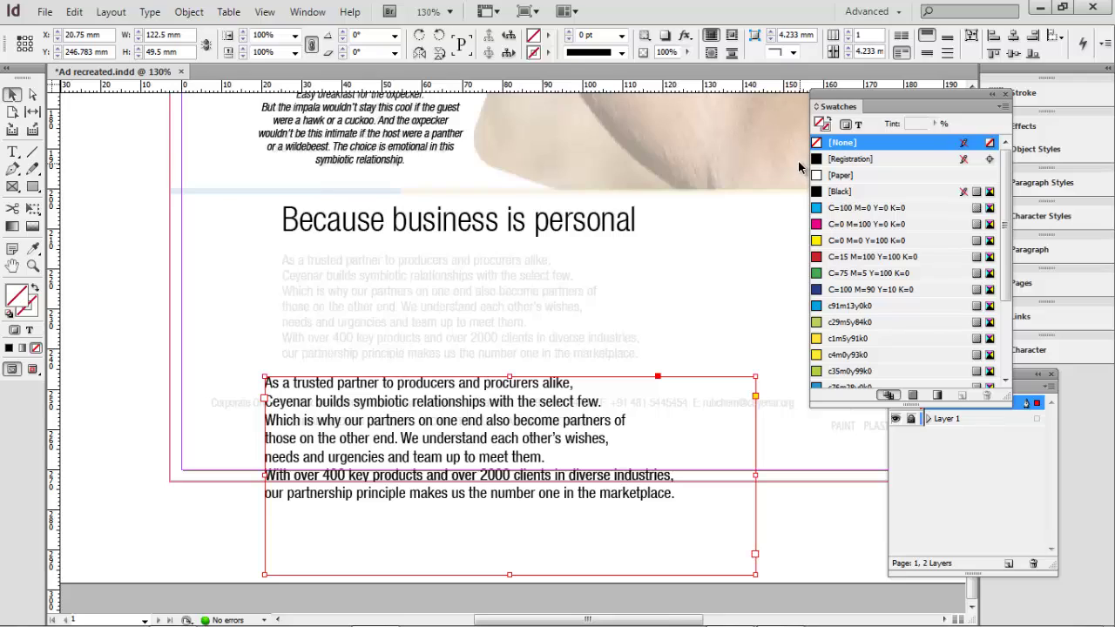
{"action": "left_click", "coordinate": [858, 124]}
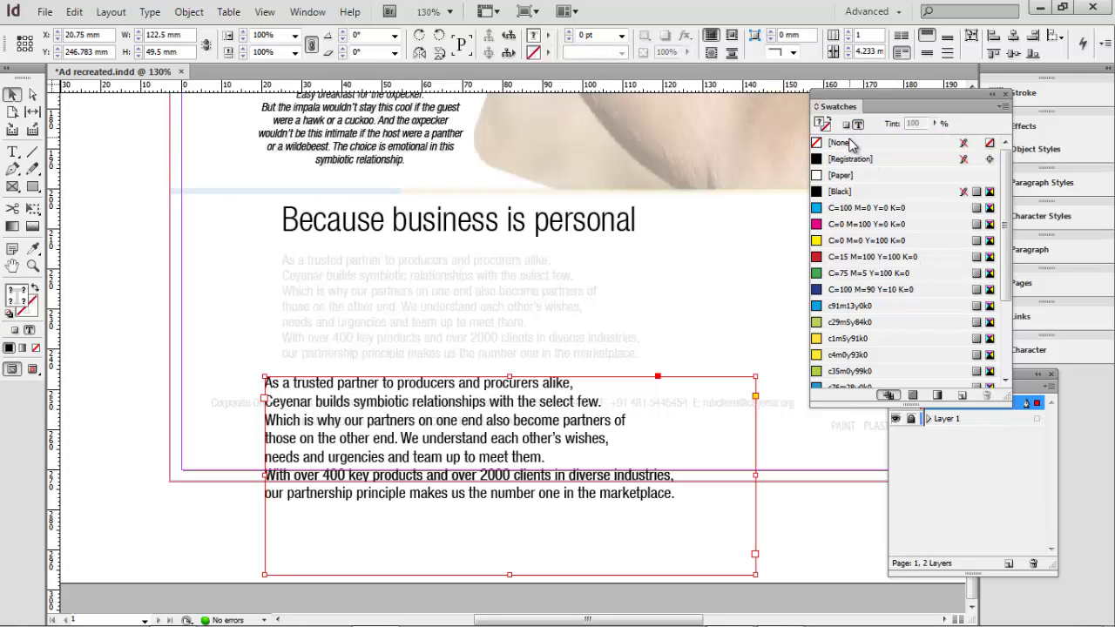
{"action": "left_click", "coordinate": [846, 126]}
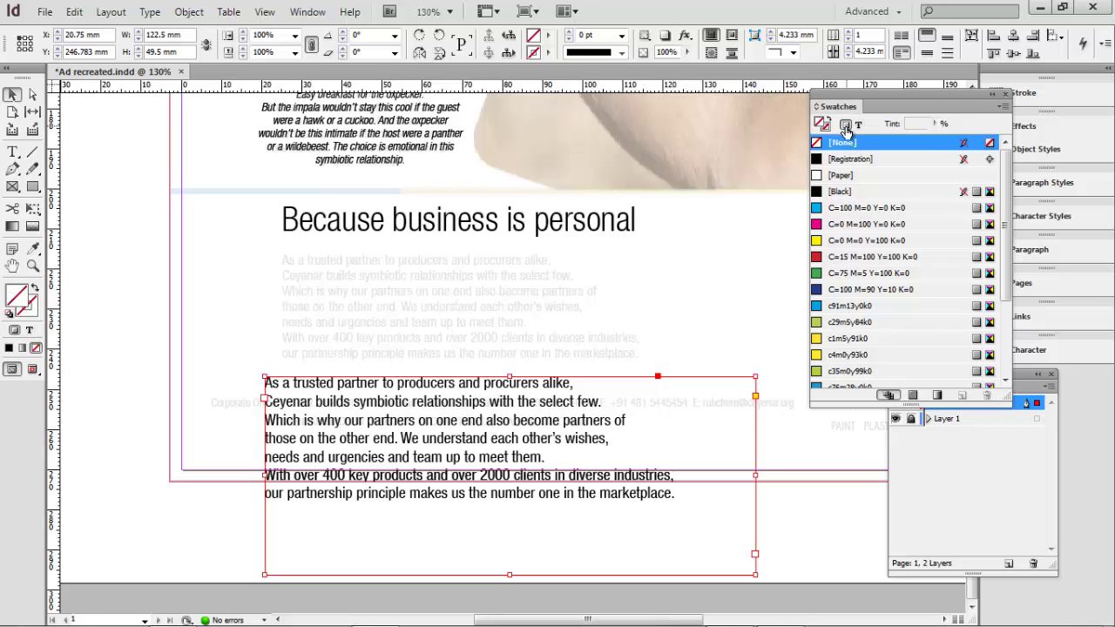
{"action": "left_click", "coordinate": [854, 225]}
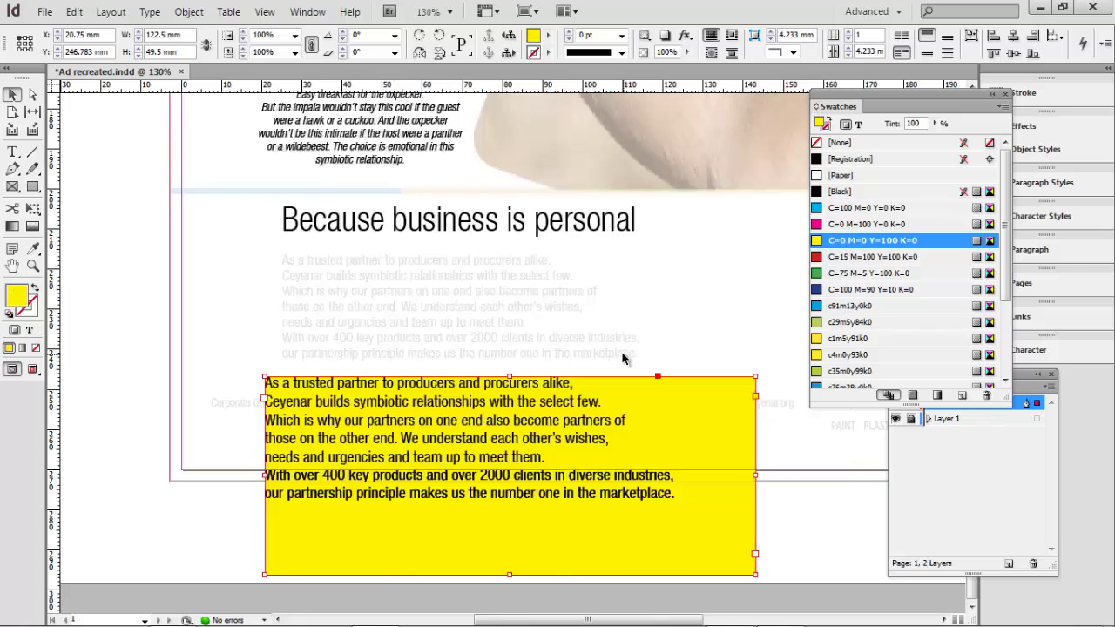
{"action": "left_click_drag", "start_coordinate": [503, 416], "coordinate": [506, 420]}
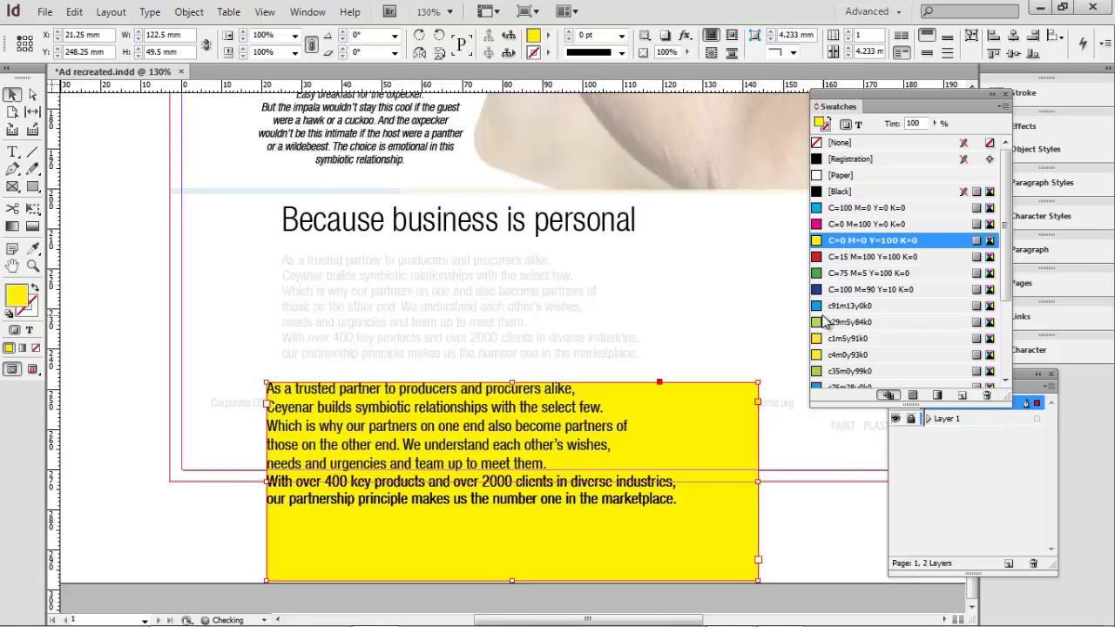
Step: Unlock Layer 1 and raise the opacity of its reference artwork to 62%
{"action": "left_click", "coordinate": [976, 458]}
{"action": "left_click", "coordinate": [962, 421]}
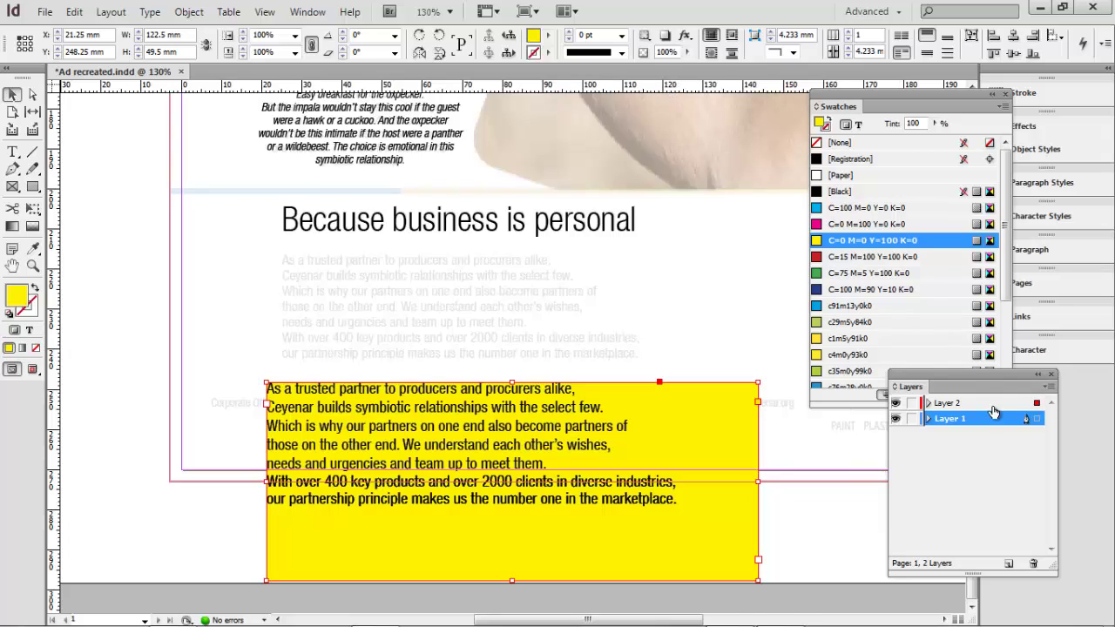
{"action": "left_click", "coordinate": [691, 274]}
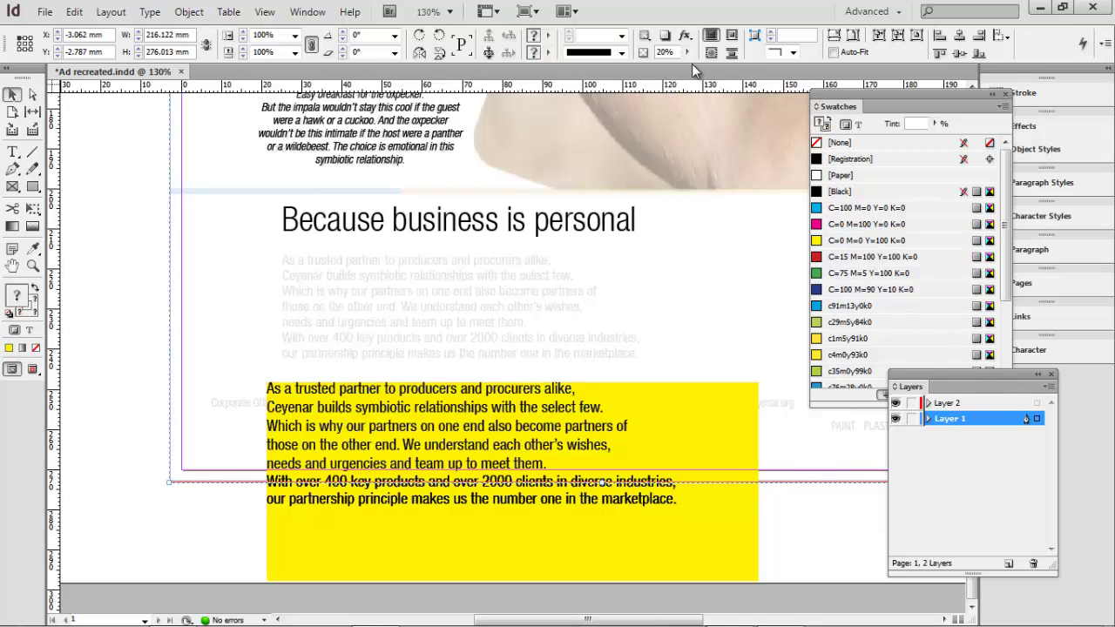
{"action": "left_click_drag", "start_coordinate": [687, 52], "coordinate": [721, 66]}
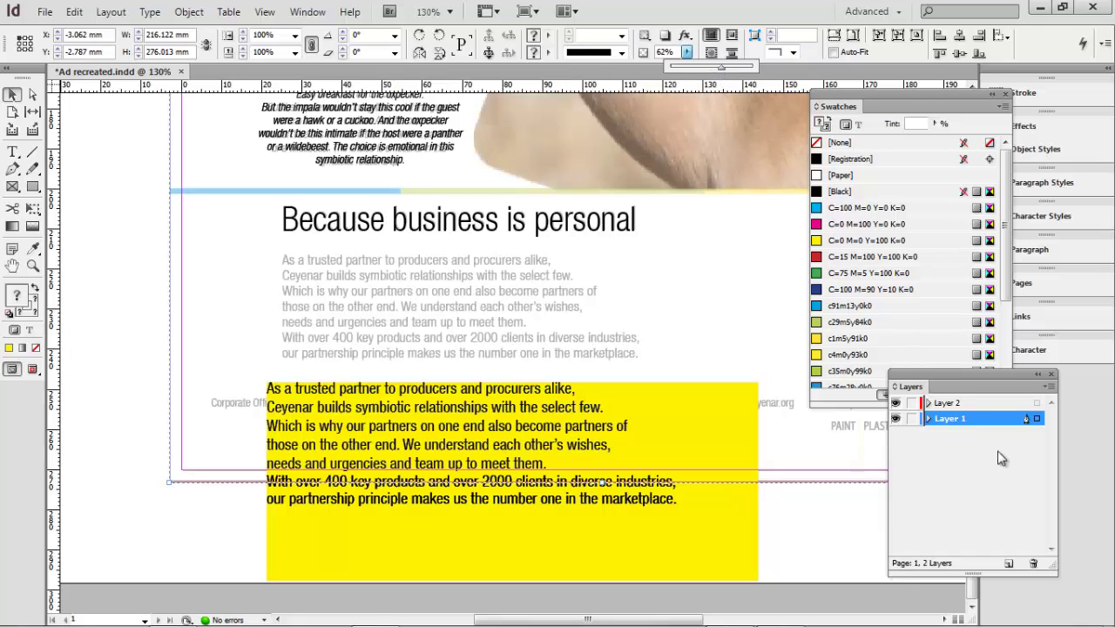
{"action": "left_click", "coordinate": [952, 465]}
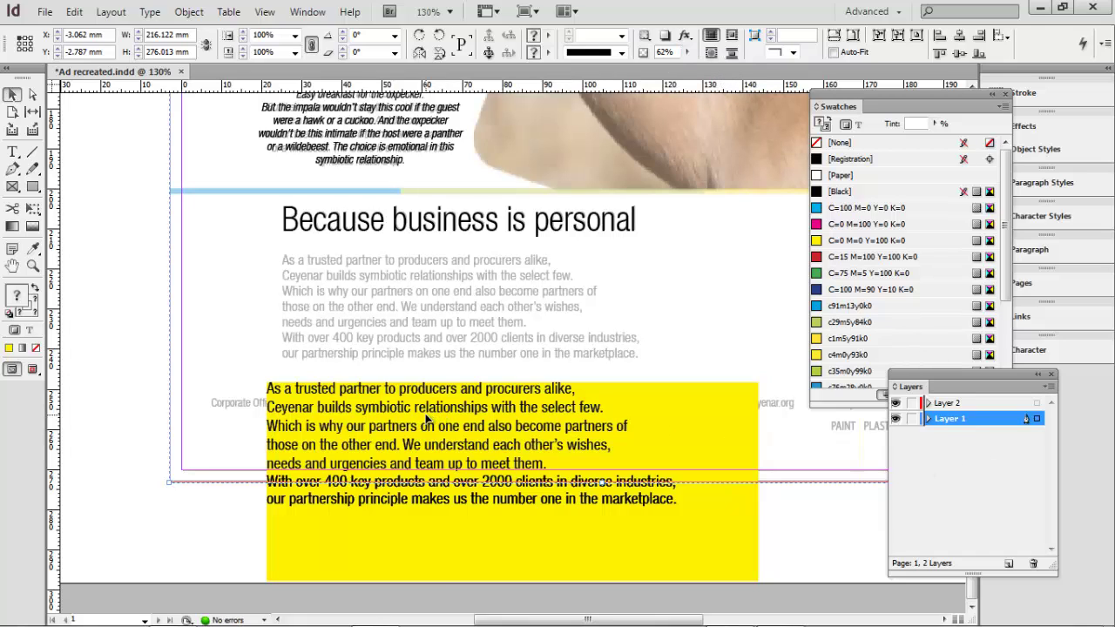
Step: Undo the accidental move of the reference artwork and lock Layer 1
{"action": "left_click_drag", "start_coordinate": [426, 419], "coordinate": [453, 418]}
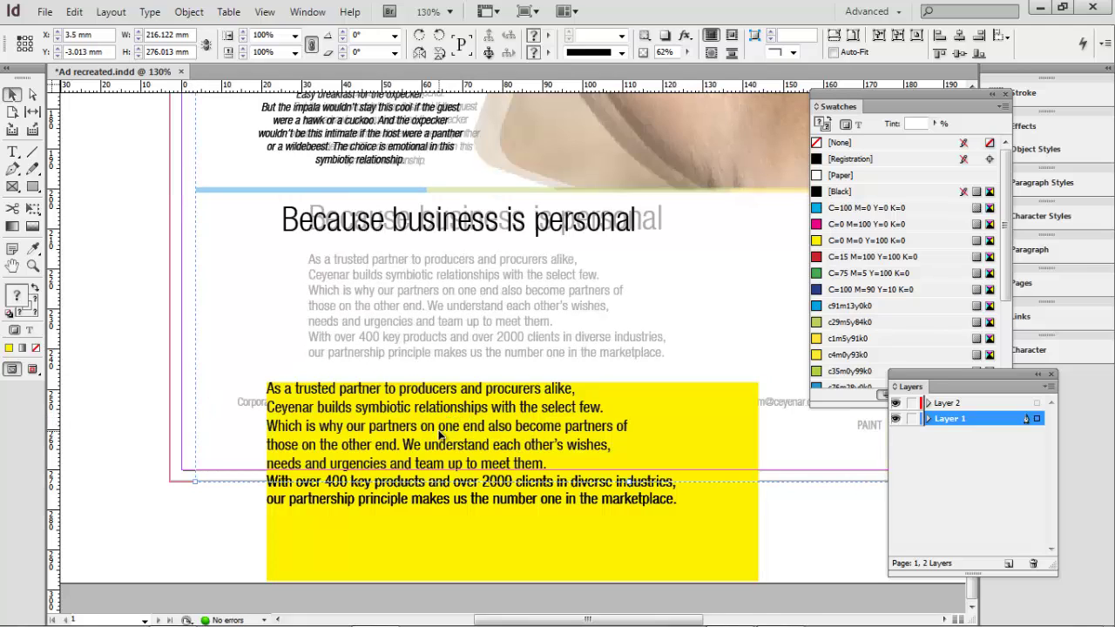
{"action": "key", "text": "ctrl+z"}
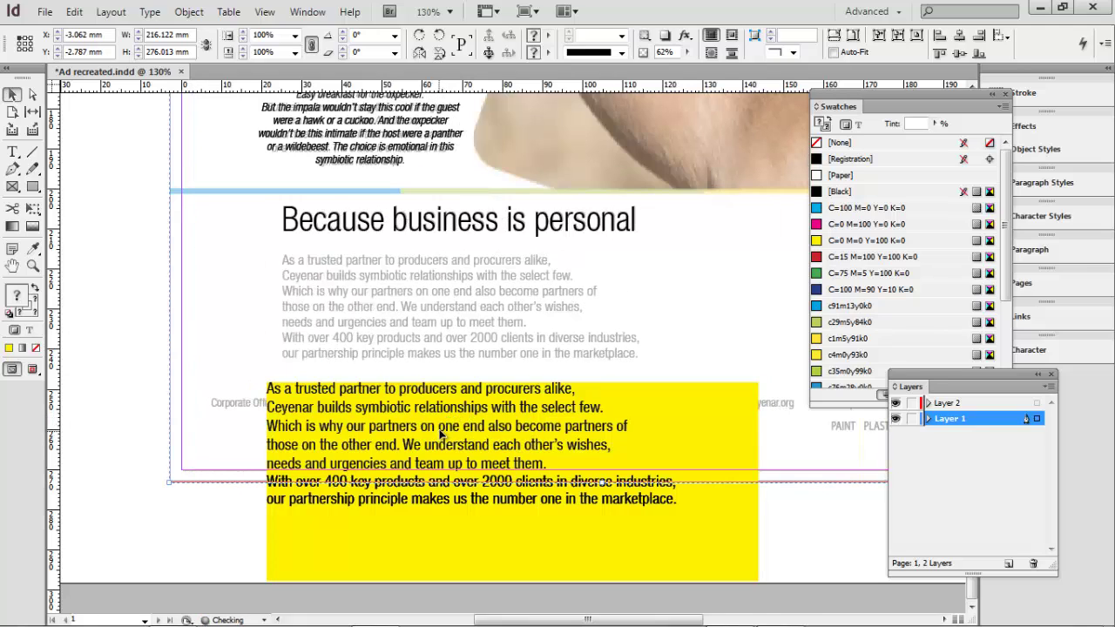
{"action": "left_click", "coordinate": [911, 419]}
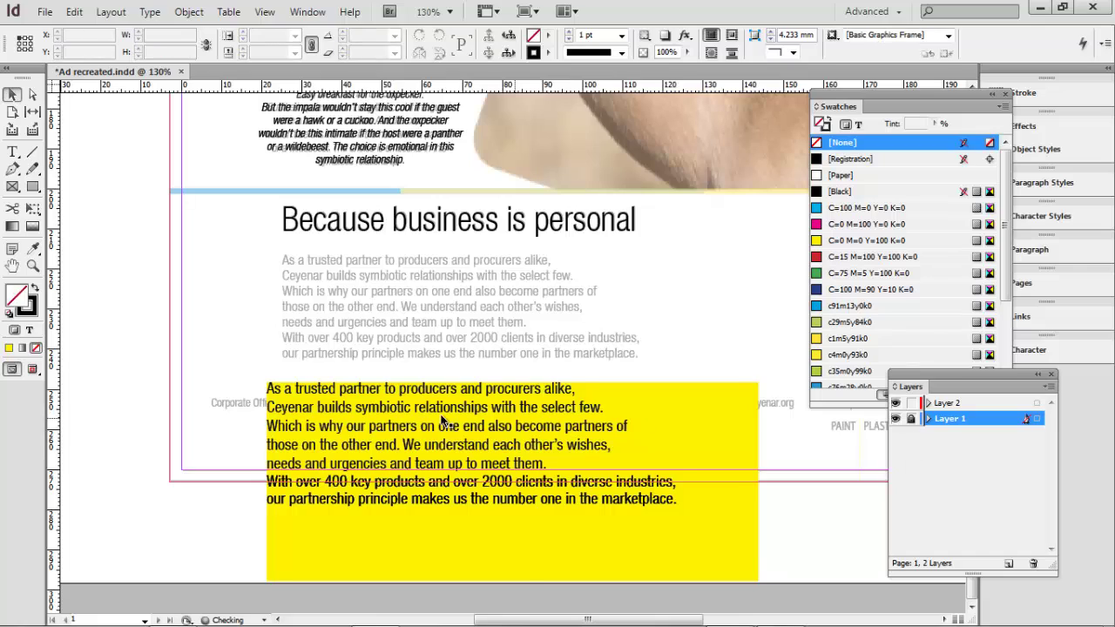
Step: Remove the yellow fill from the body copy frame and place the frame over the reference text below the heading
{"action": "left_click_drag", "start_coordinate": [448, 422], "coordinate": [463, 416]}
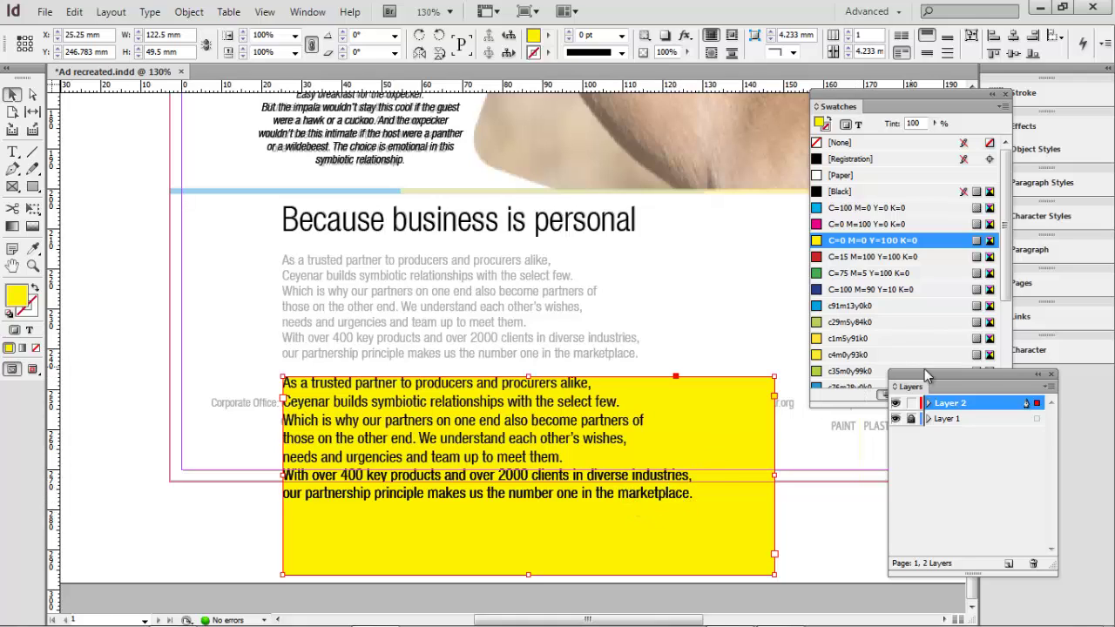
{"action": "left_click", "coordinate": [1052, 375]}
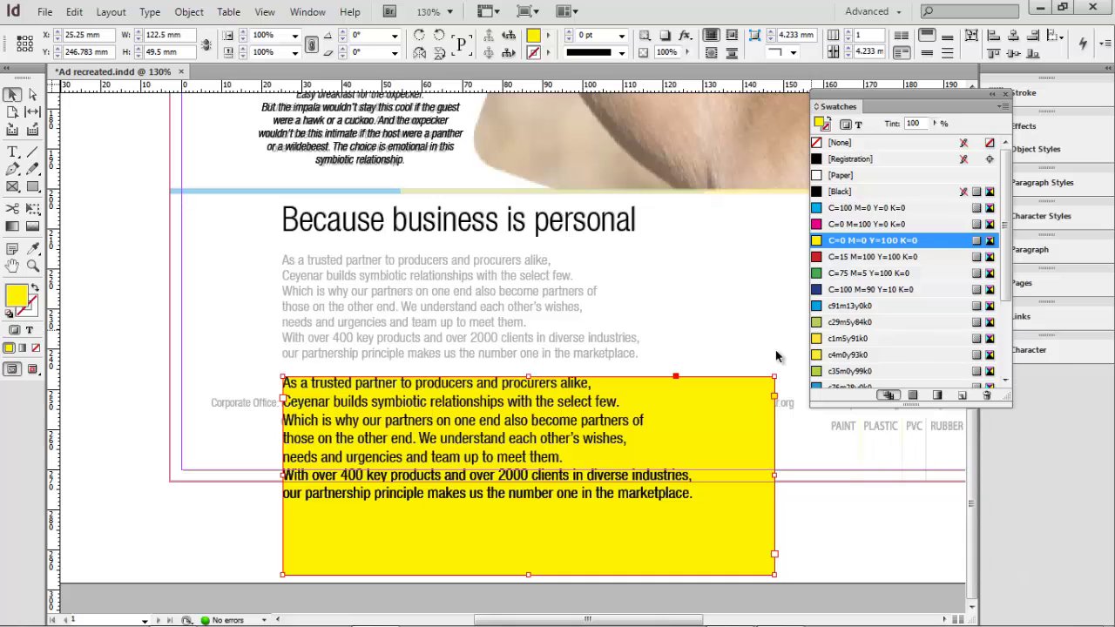
{"action": "left_click", "coordinate": [839, 143]}
{"action": "left_click_drag", "start_coordinate": [492, 389], "coordinate": [490, 266]}
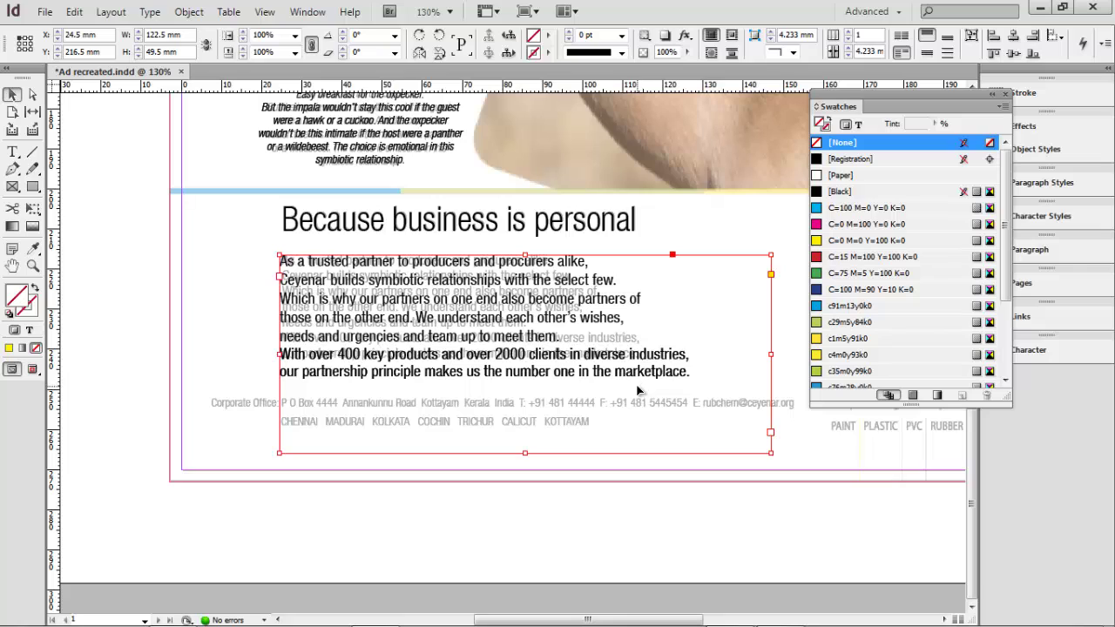
Step: Move the body copy below the reference text and set it to 10 pt with 11 pt leading
{"action": "left_click_drag", "start_coordinate": [611, 383], "coordinate": [549, 489]}
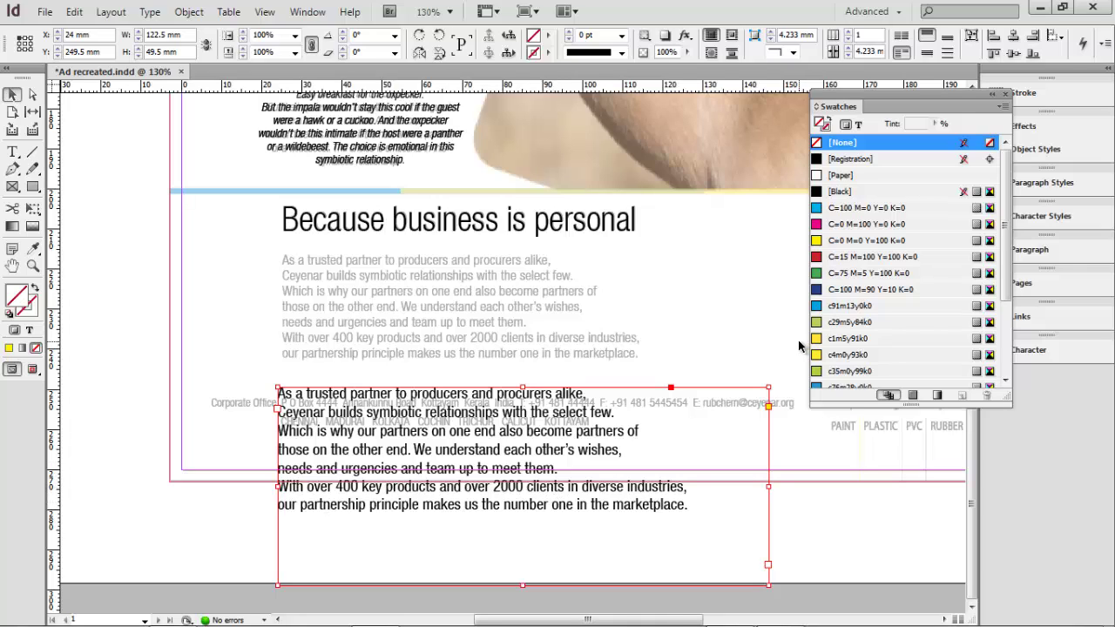
{"action": "key", "text": "ctrl+t"}
{"action": "left_click", "coordinate": [836, 403]}
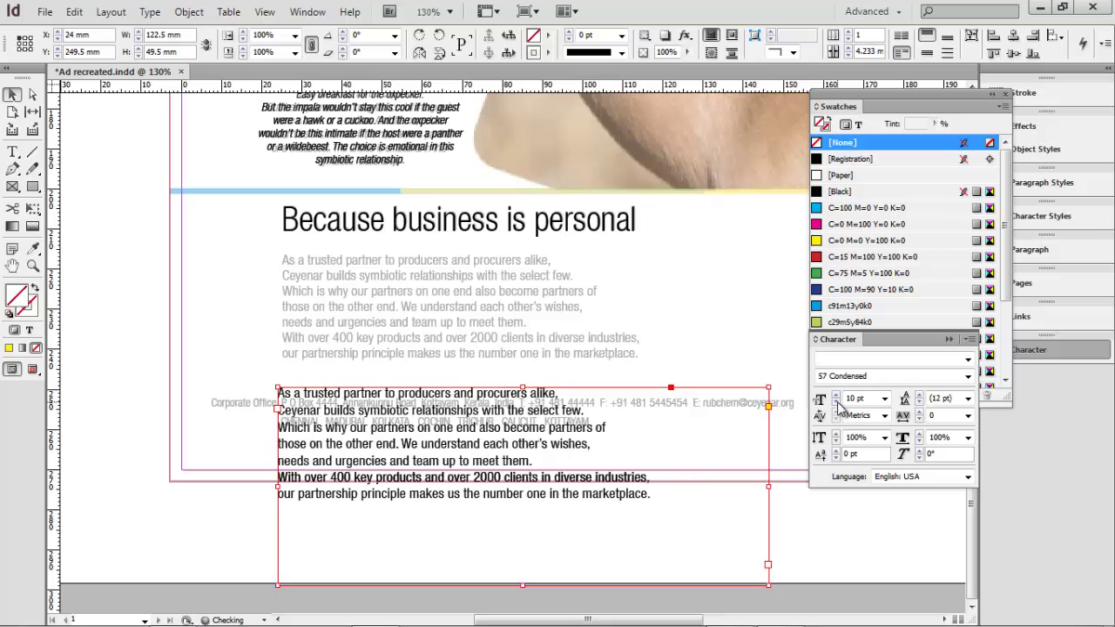
{"action": "left_click", "coordinate": [919, 402]}
Step: Place the body copy over its original at about X 25.25 mm and Y 216.5 mm, and fit the frame to the text
{"action": "left_click_drag", "start_coordinate": [549, 486], "coordinate": [546, 330]}
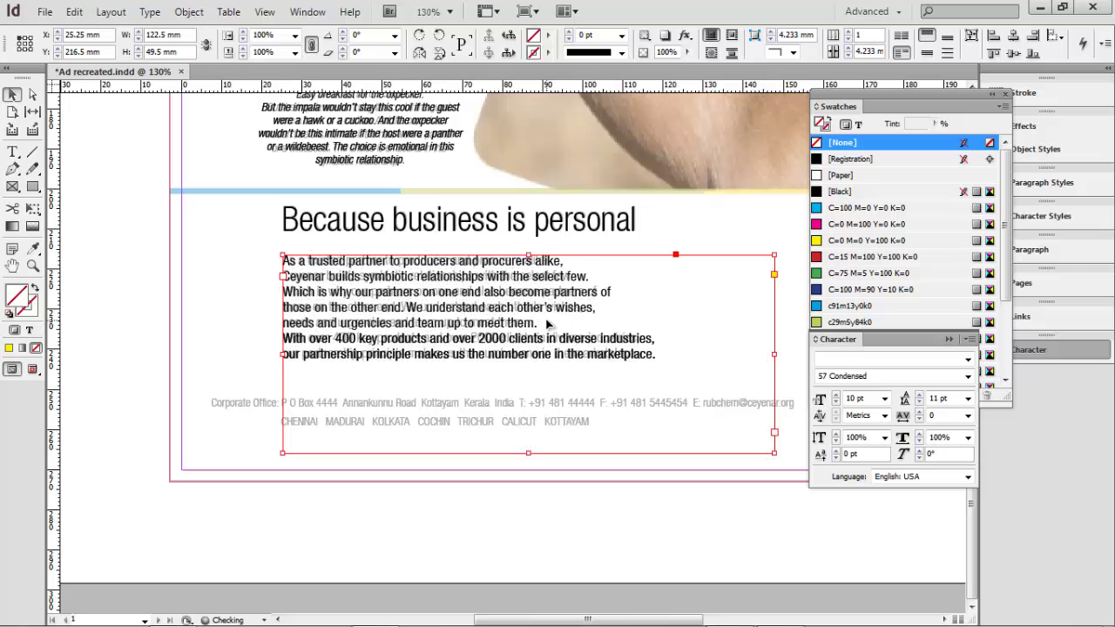
{"action": "double_click", "coordinate": [774, 452]}
{"action": "left_click_drag", "start_coordinate": [616, 389], "coordinate": [688, 371]}
{"action": "left_click", "coordinate": [710, 372]}
{"action": "key", "text": "ctrl+0"}
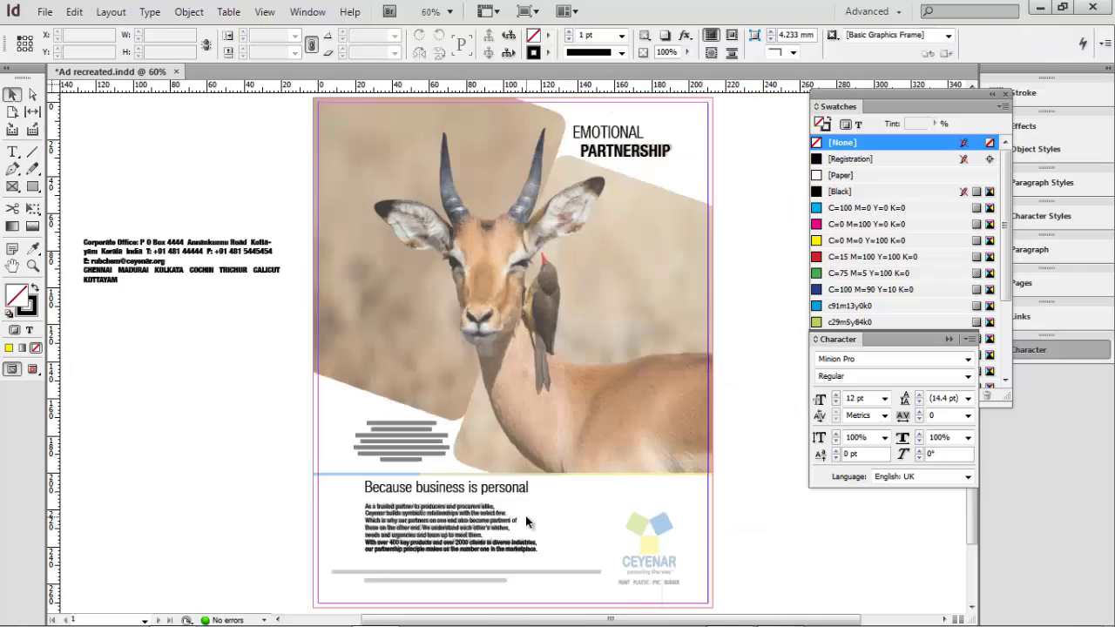